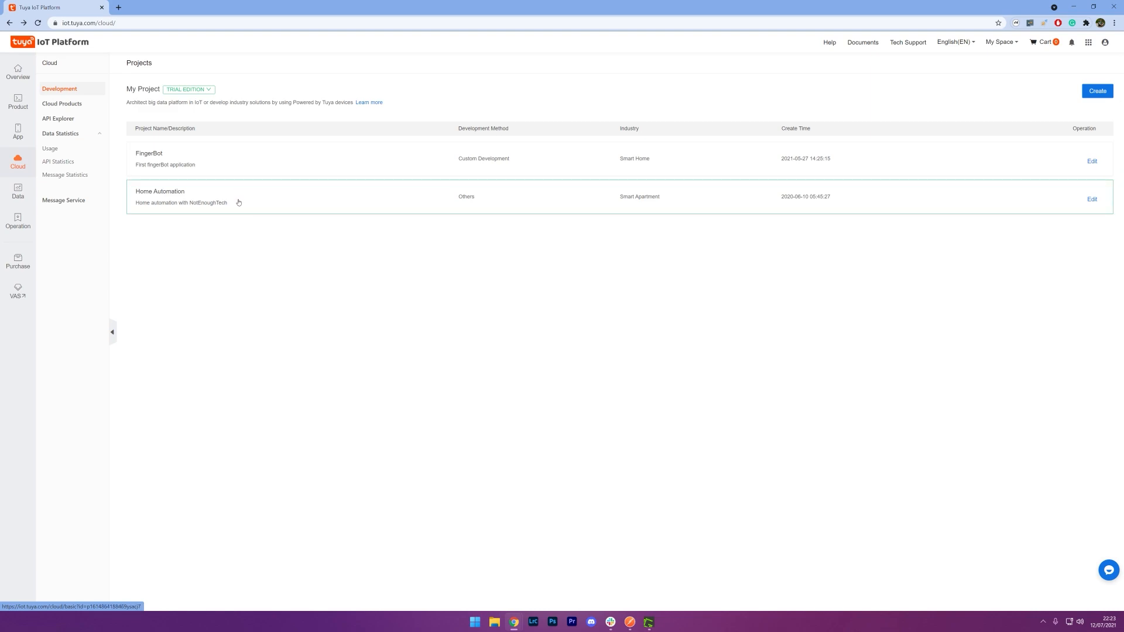
Open the Home Automation cloud project and review its authorized APIs.
left_click(337, 201)
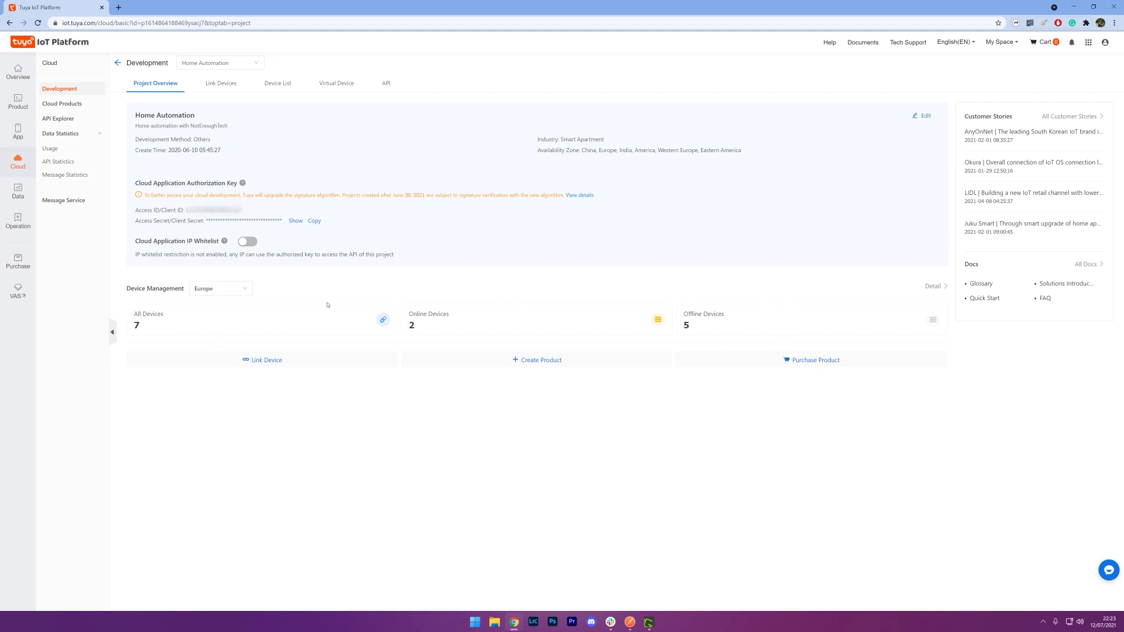
left_click(387, 83)
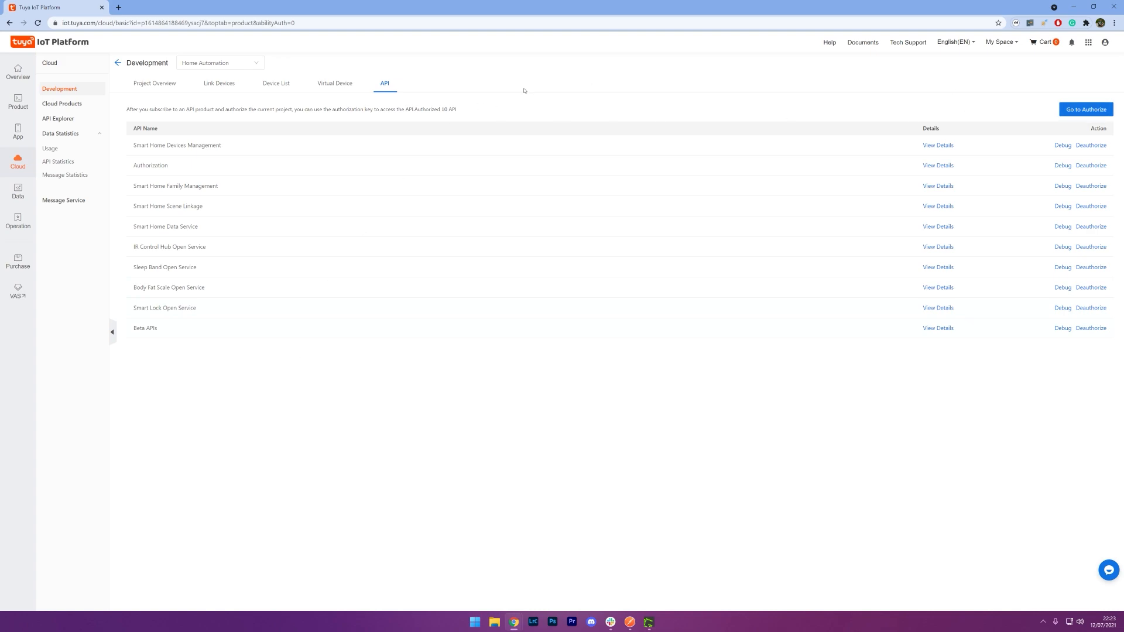
View the devices linked by app account, bring up the QR code for adding an app account, and dismiss it.
left_click(235, 86)
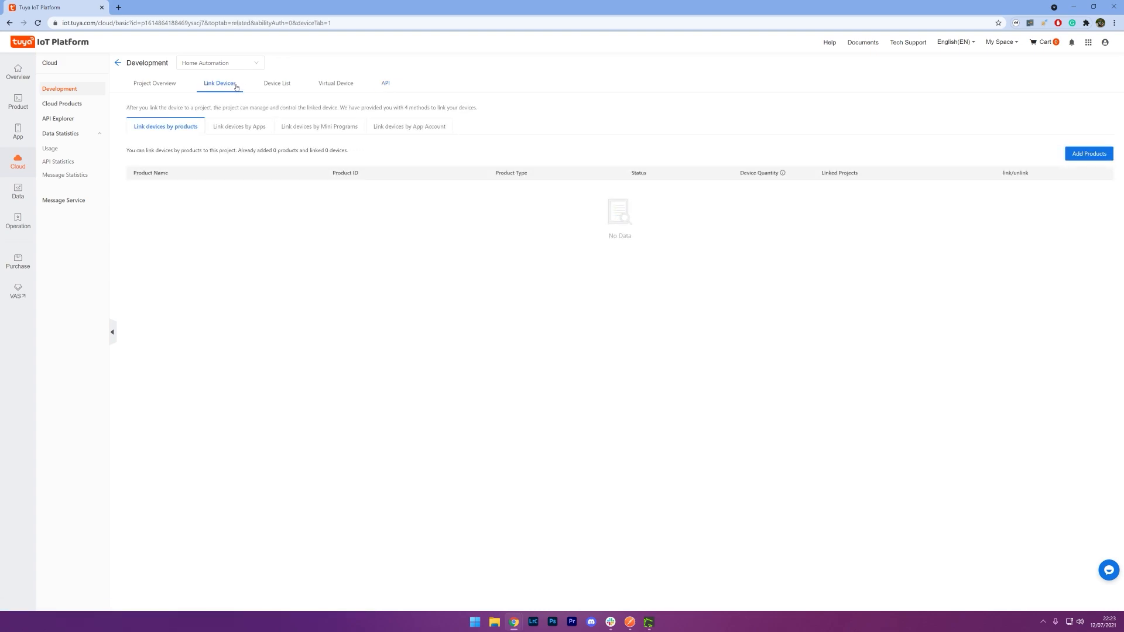
left_click(402, 127)
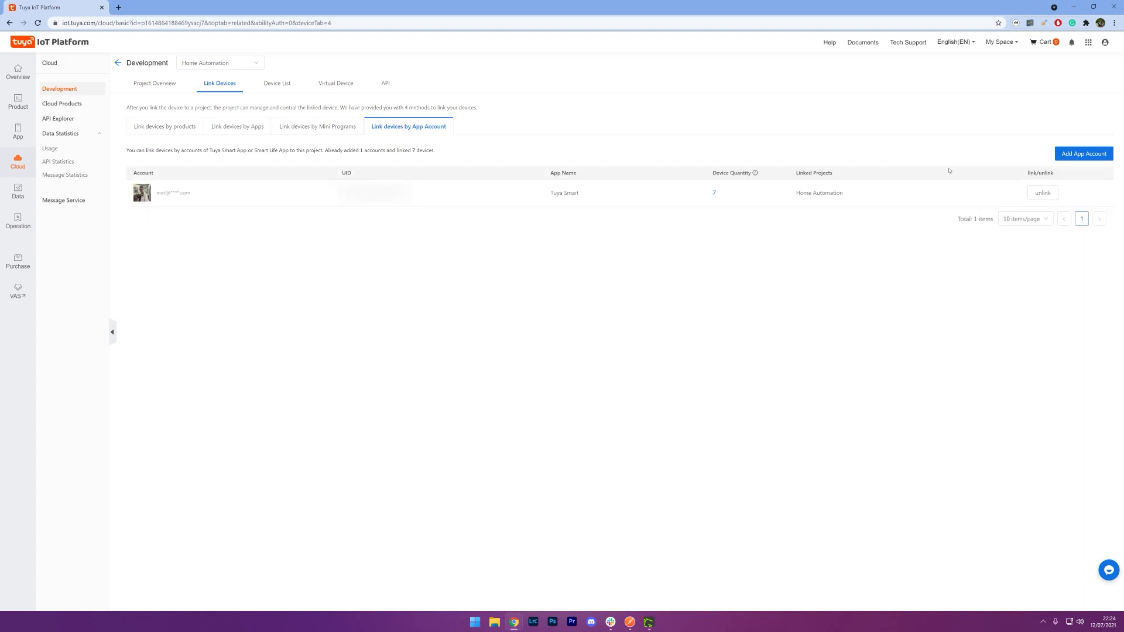
left_click(1057, 153)
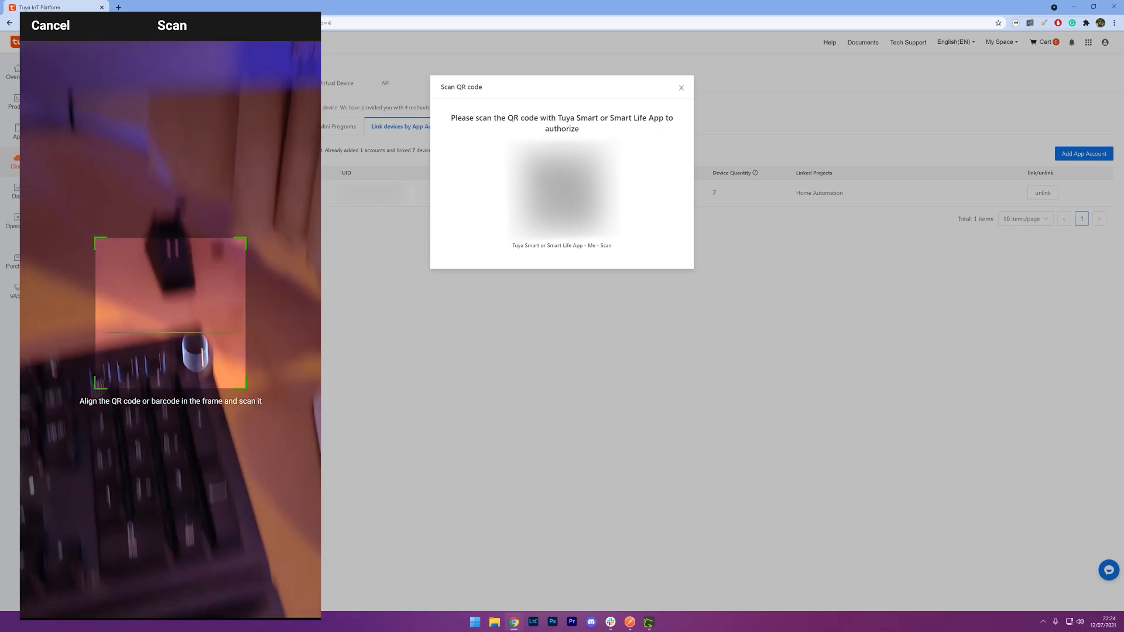
left_click(680, 87)
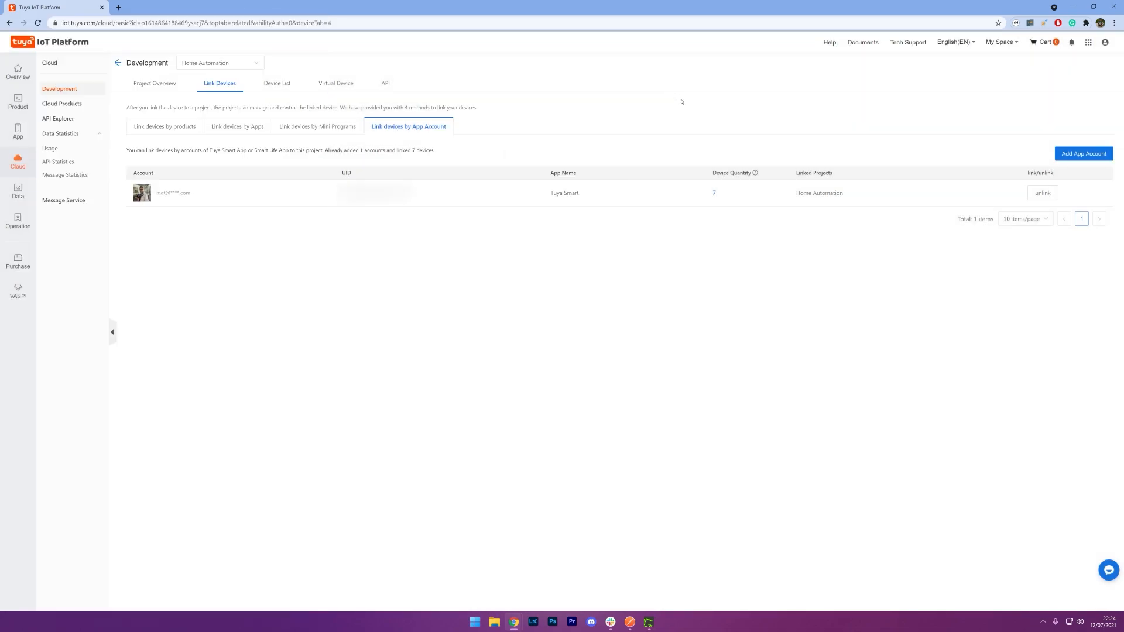
Show the project's device list for the Tuya App's Account source in the Europe data center.
left_click(277, 83)
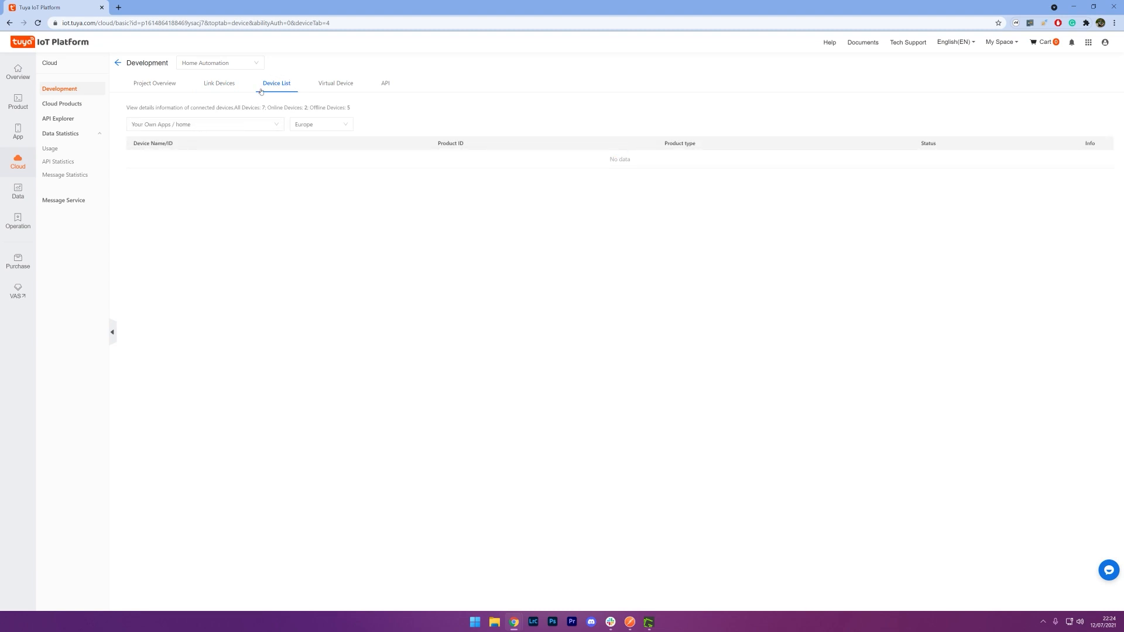
left_click(215, 124)
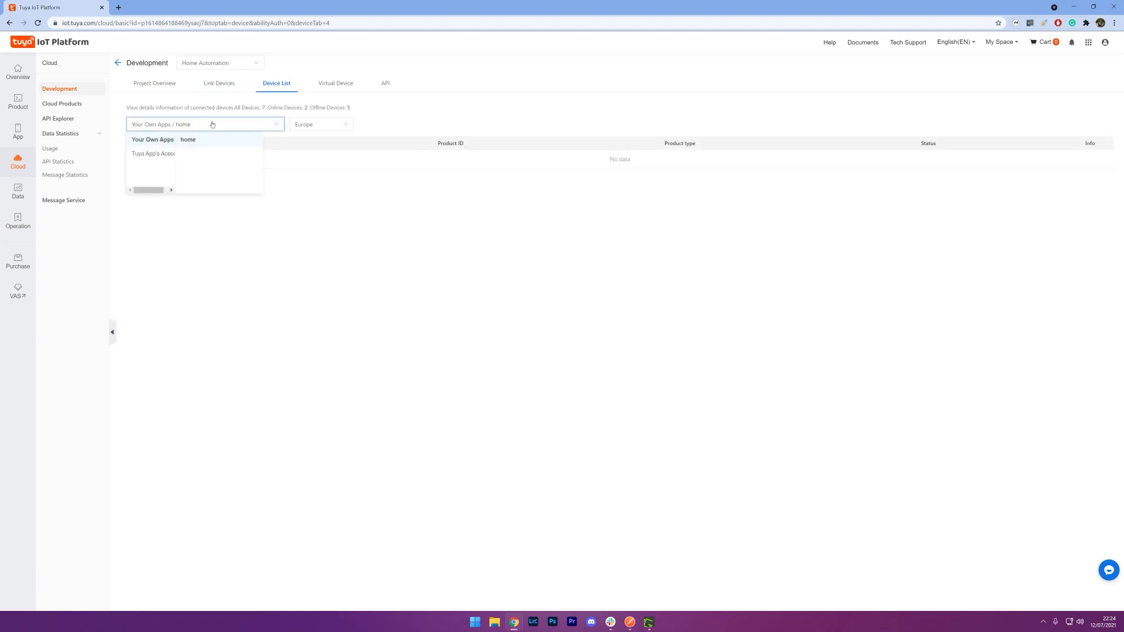
left_click(144, 154)
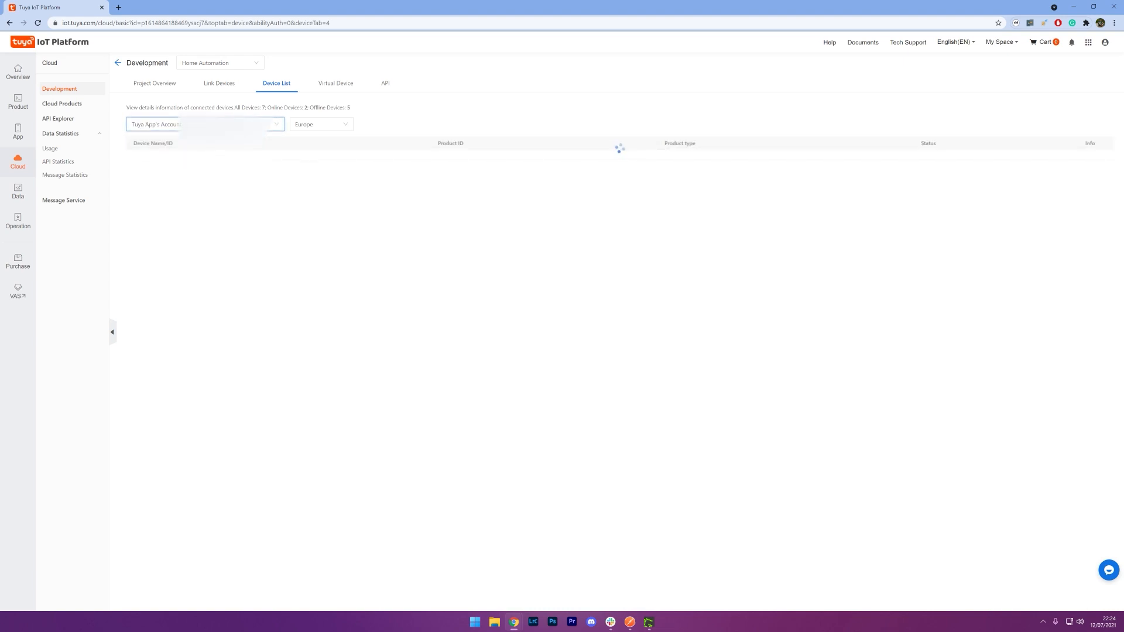
left_click(297, 127)
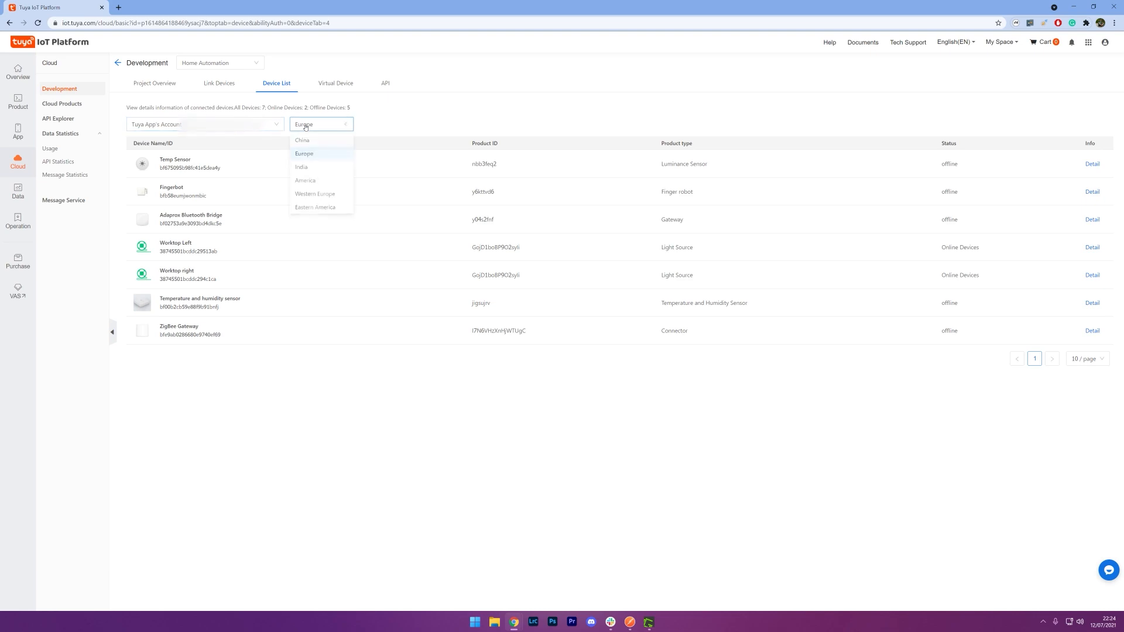
left_click(309, 156)
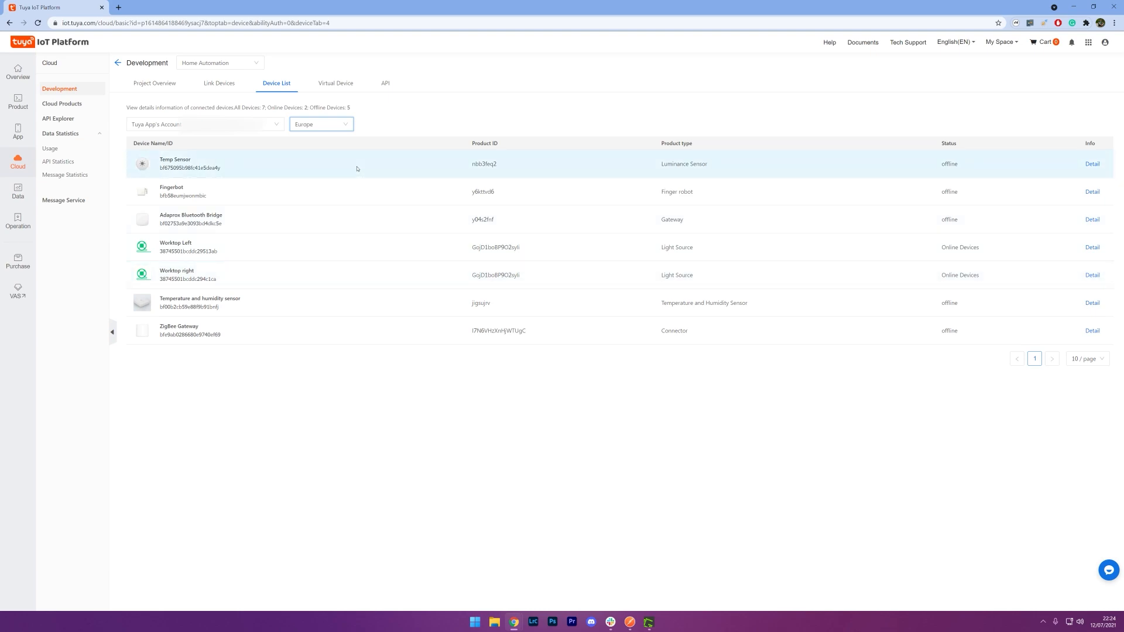
left_click(478, 143)
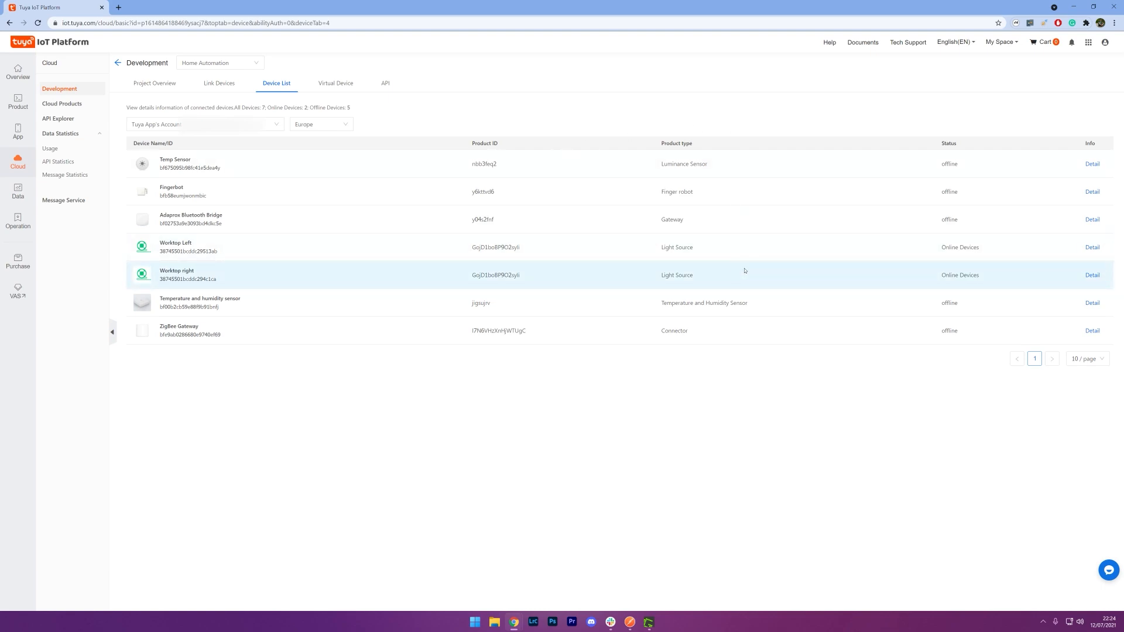
Examine the standard function set and standard state set of the Worktop Left light.
left_click(1092, 247)
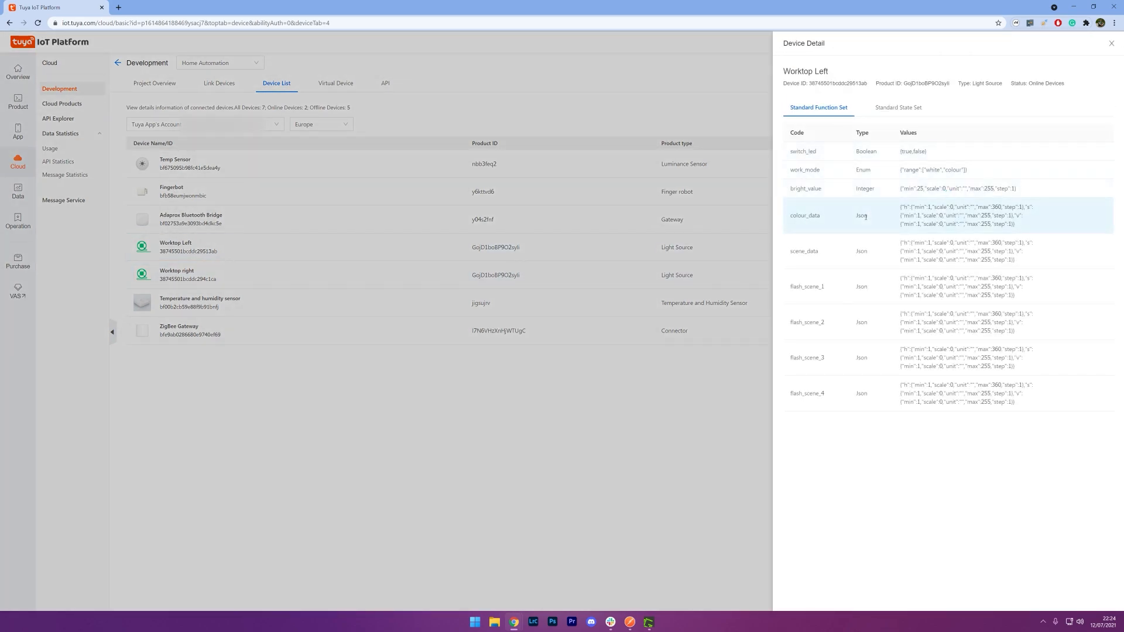
left_click(896, 112)
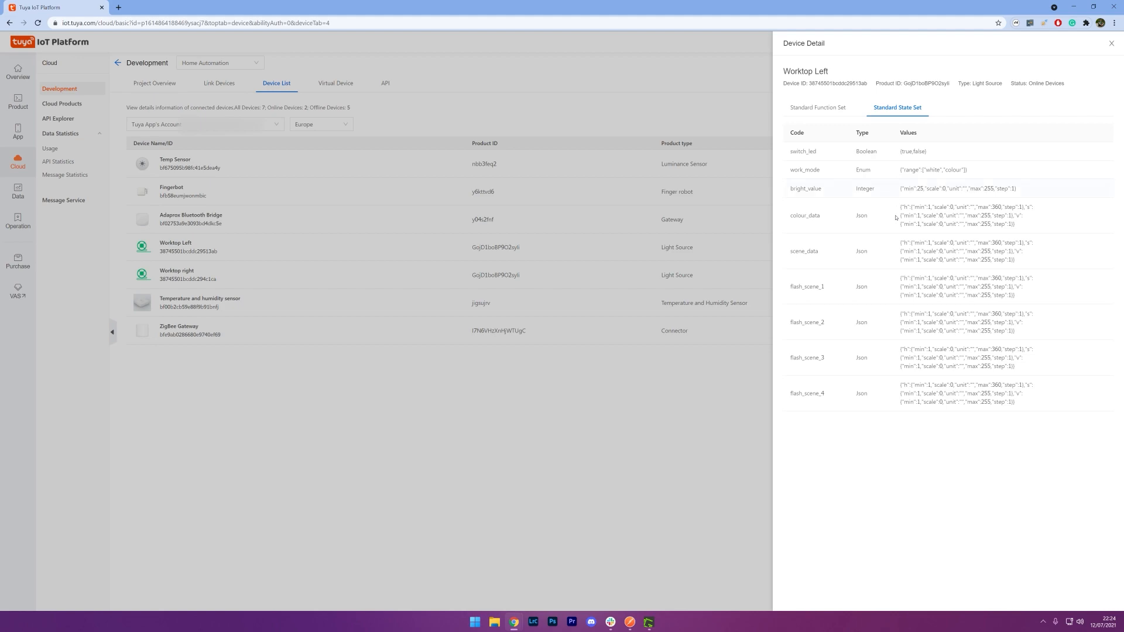
left_click(814, 112)
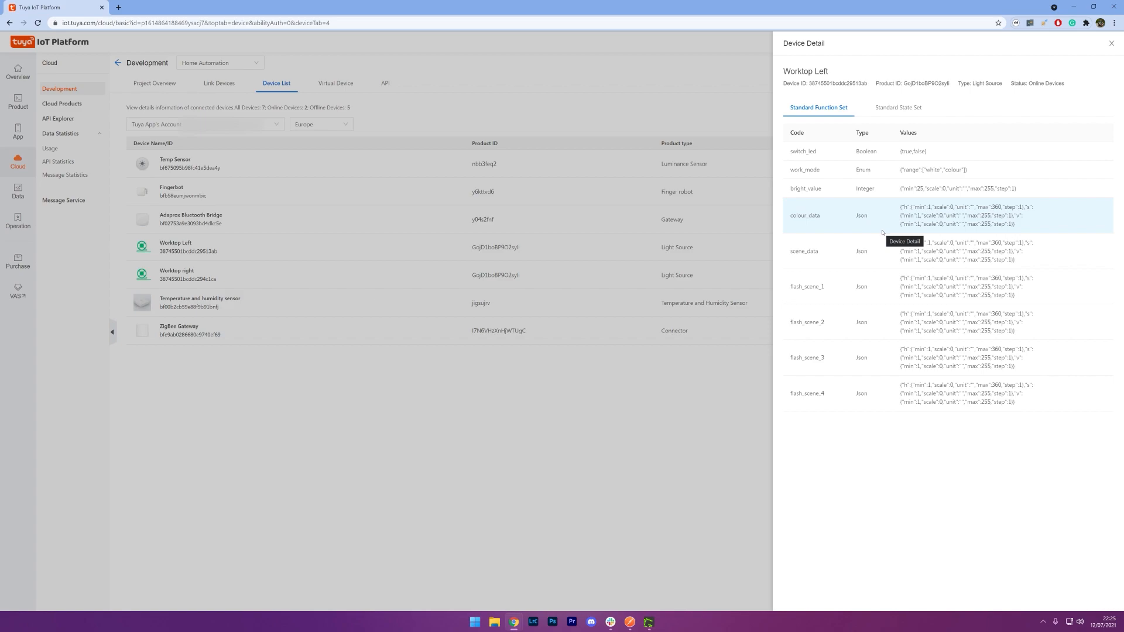
Leave the device details and open the Cloud Development section of the Tuya documentation.
left_click(868, 44)
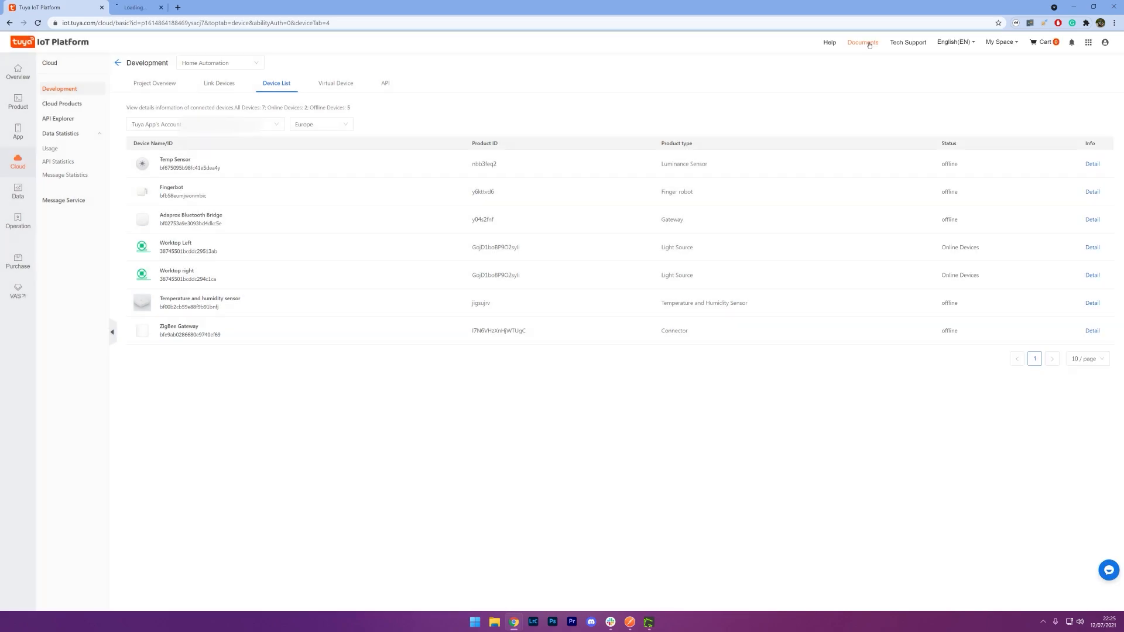
left_click(166, 10)
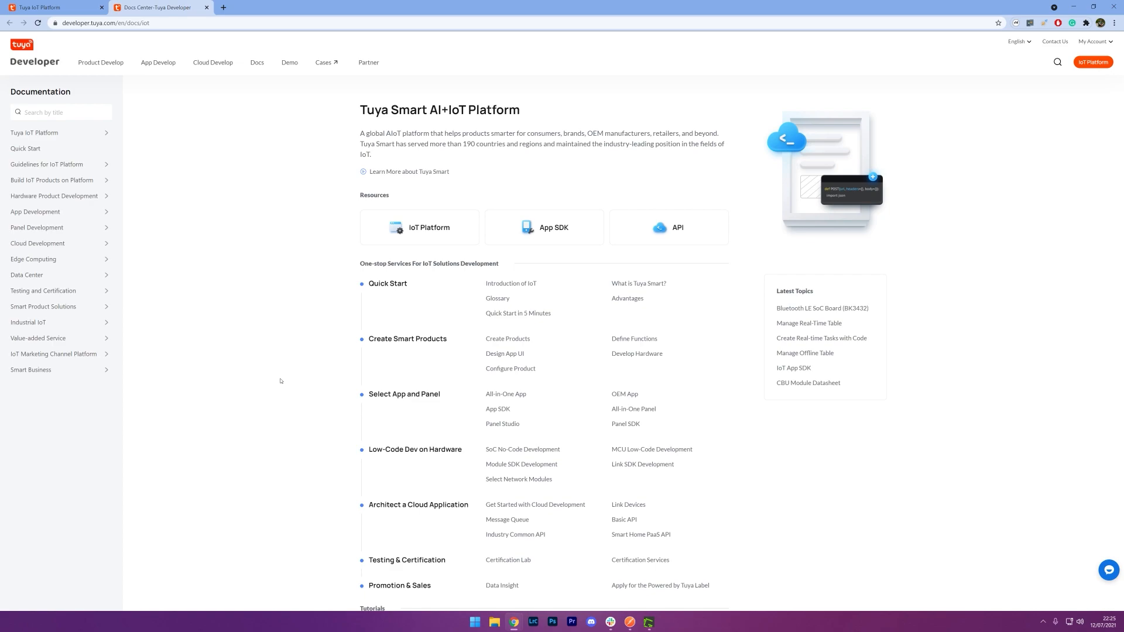
left_click(50, 244)
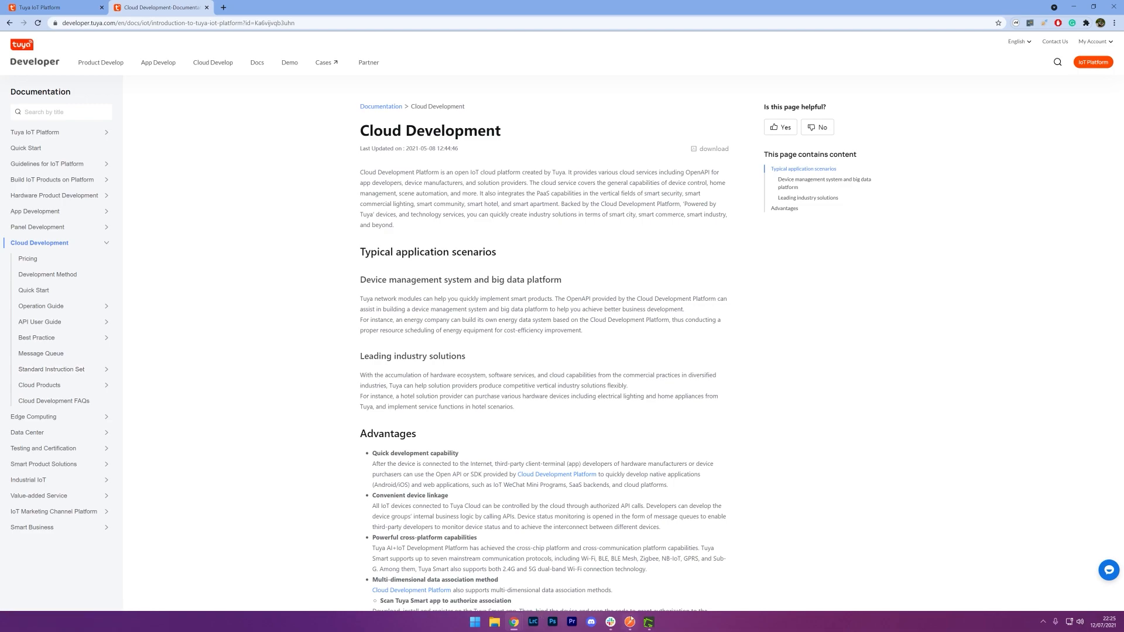
Switch to Postman and inspect the requests of the Cloud-to-Cloud Connection API collection and the variables of its matching environment.
mouse_move(630, 621)
key("alt+Tab")
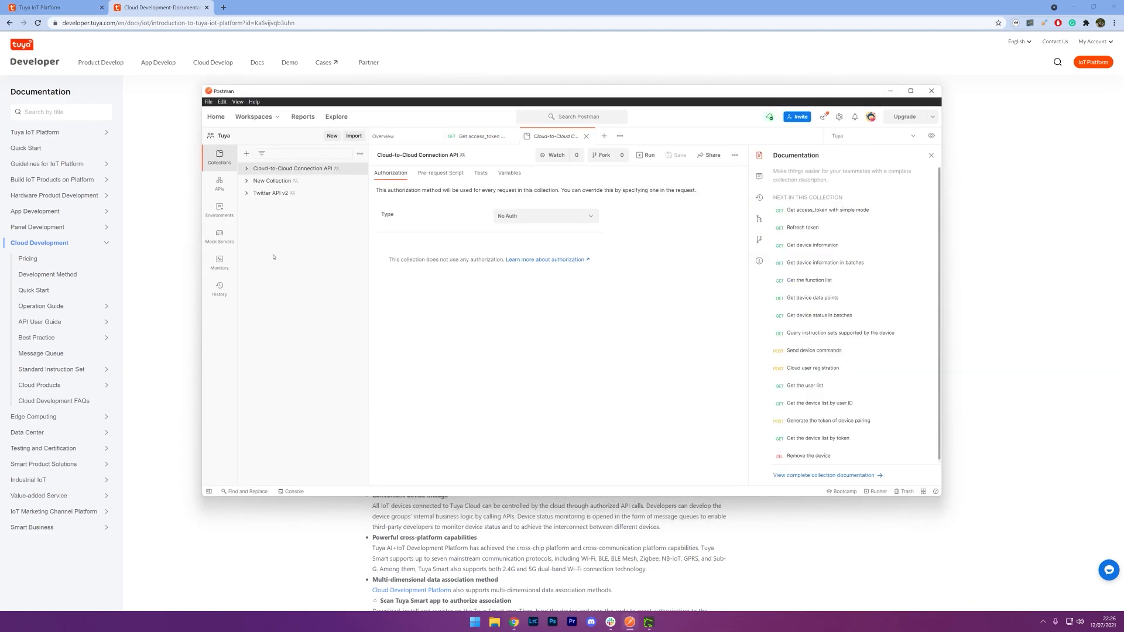
left_click(247, 169)
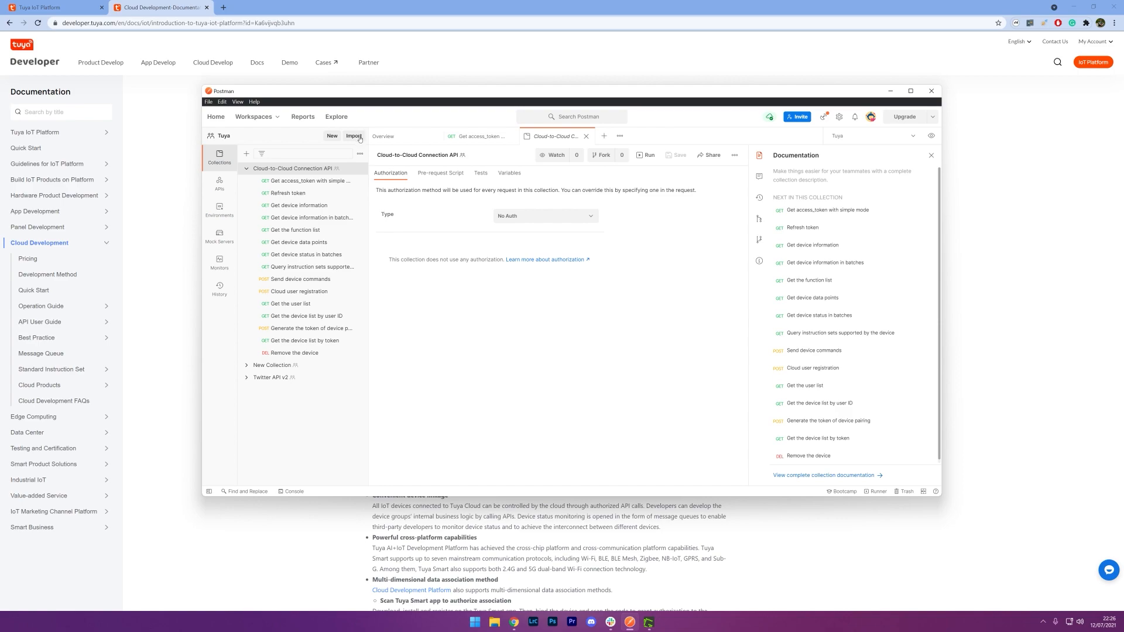
left_click(226, 209)
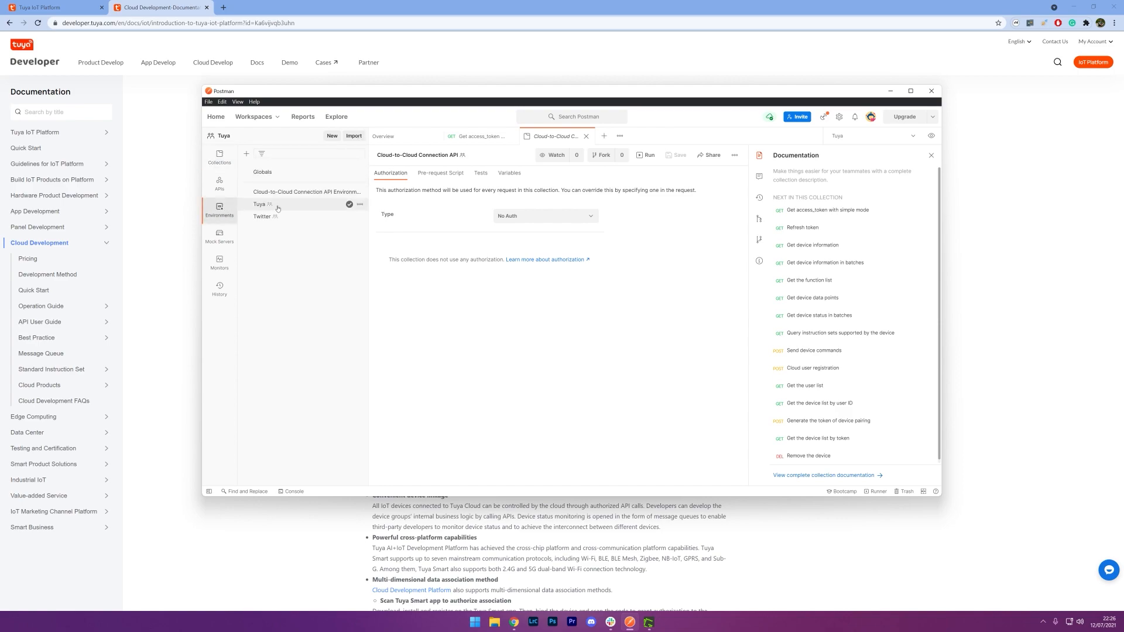
left_click(304, 192)
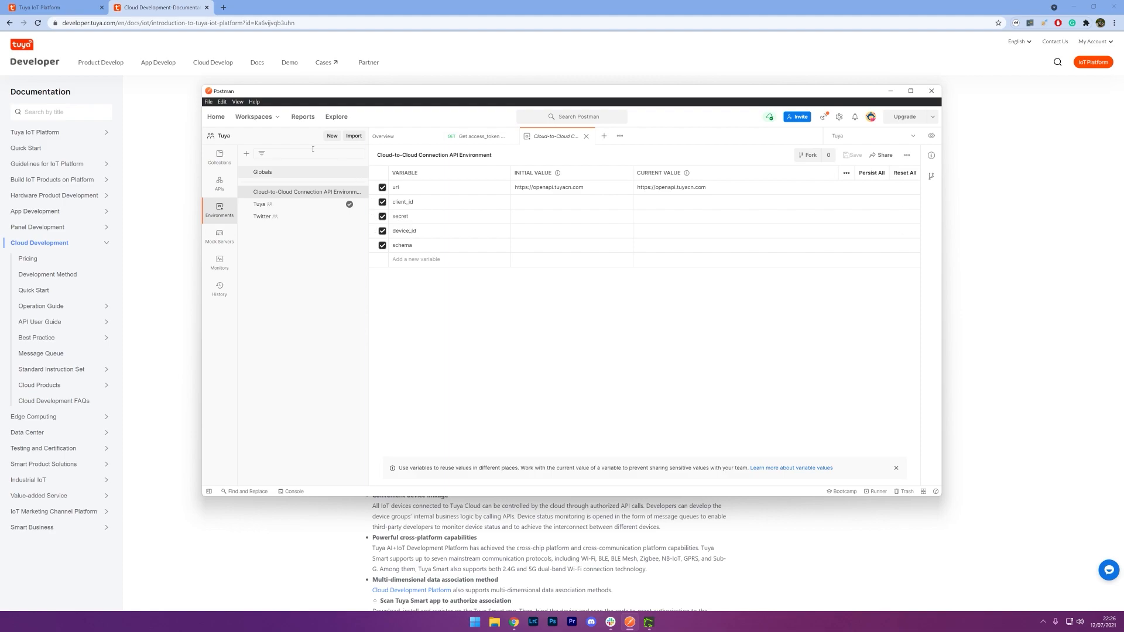
Consult the project overview on the Tuya IoT Platform for the client credentials, and return to the secret and schema variables in Postman.
left_click(41, 7)
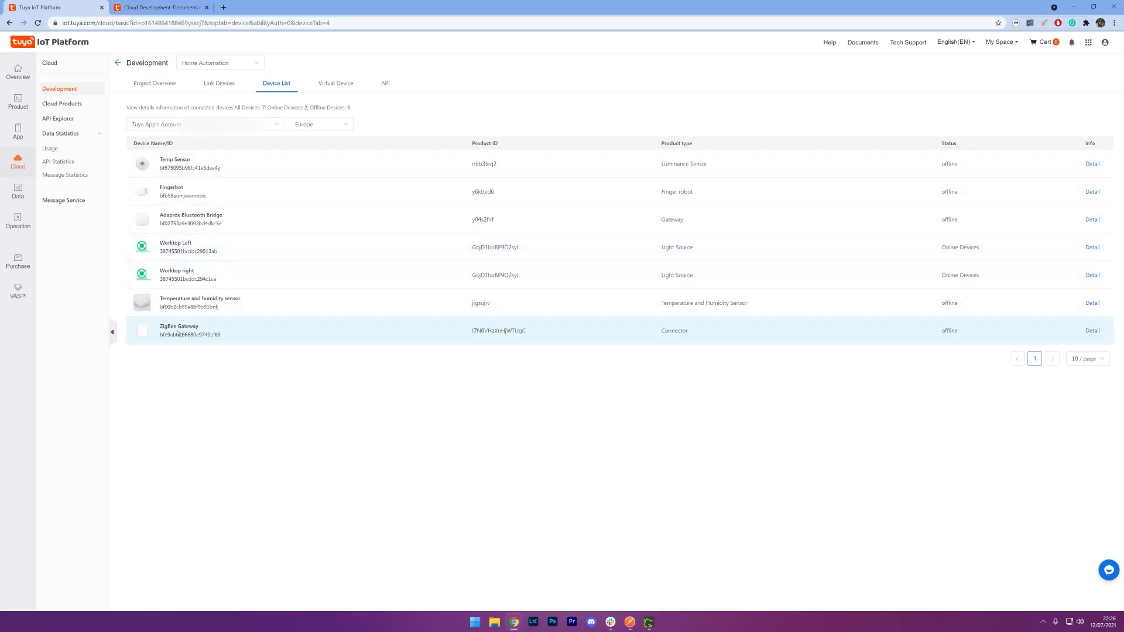
left_click(173, 88)
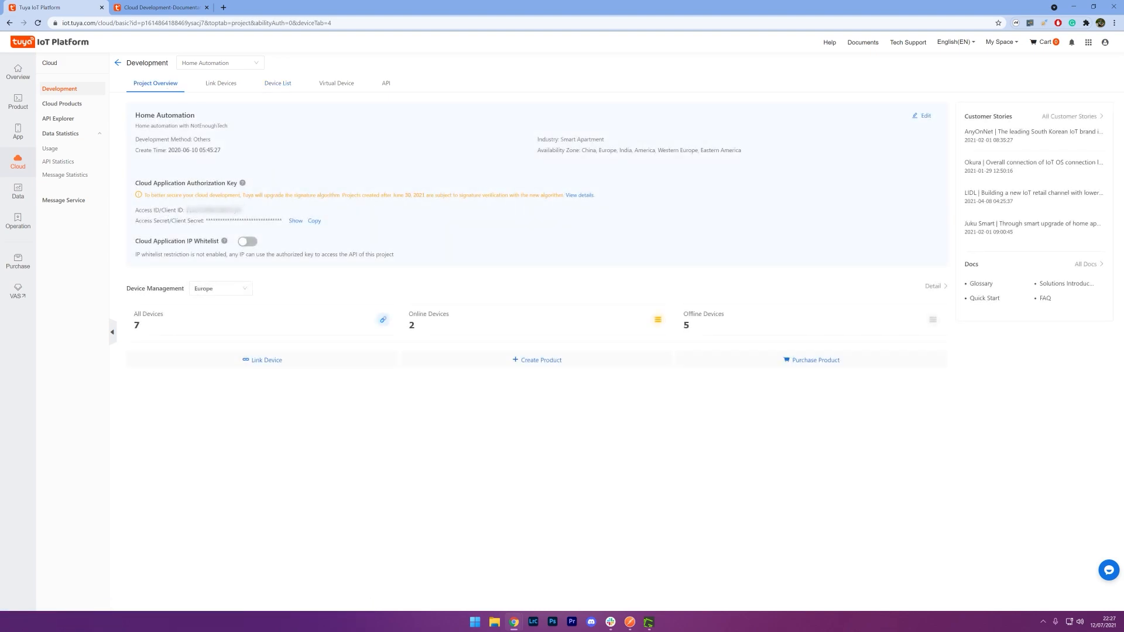
left_click(233, 83)
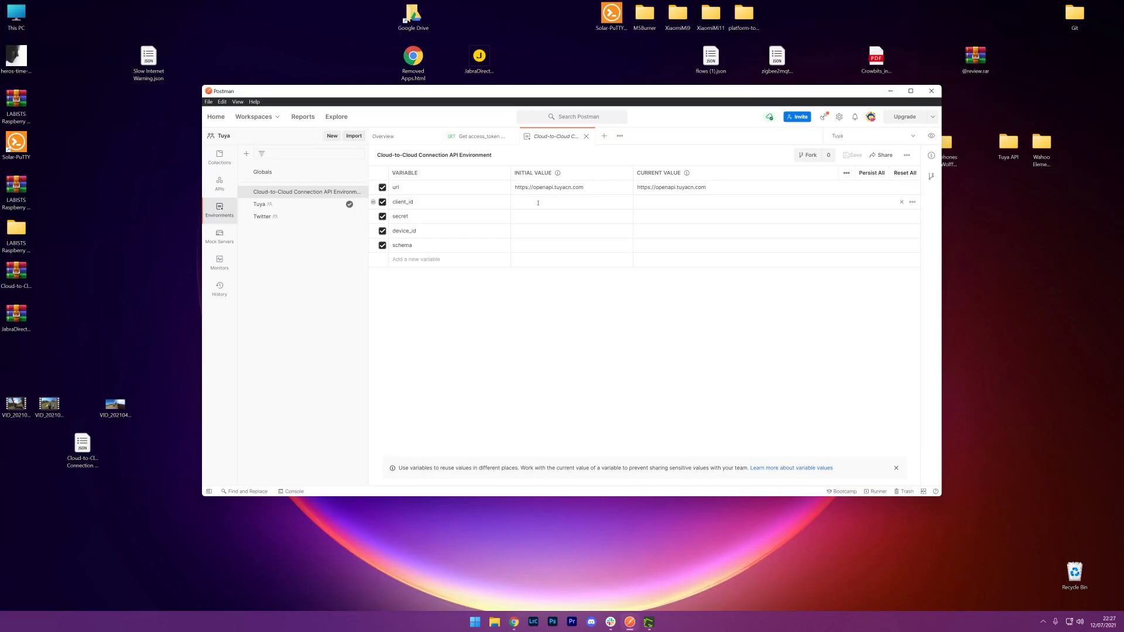
left_click(541, 216)
left_click(544, 245)
Open the Get the function list request and examine the url variable and the last path segment of its address.
left_click(217, 157)
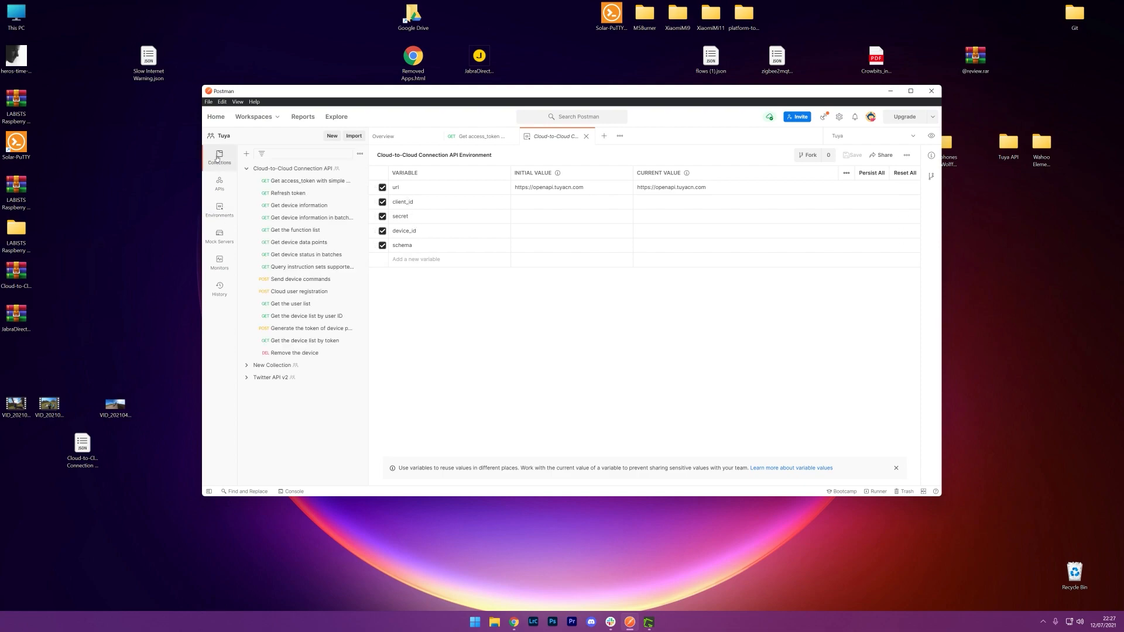
left_click(279, 230)
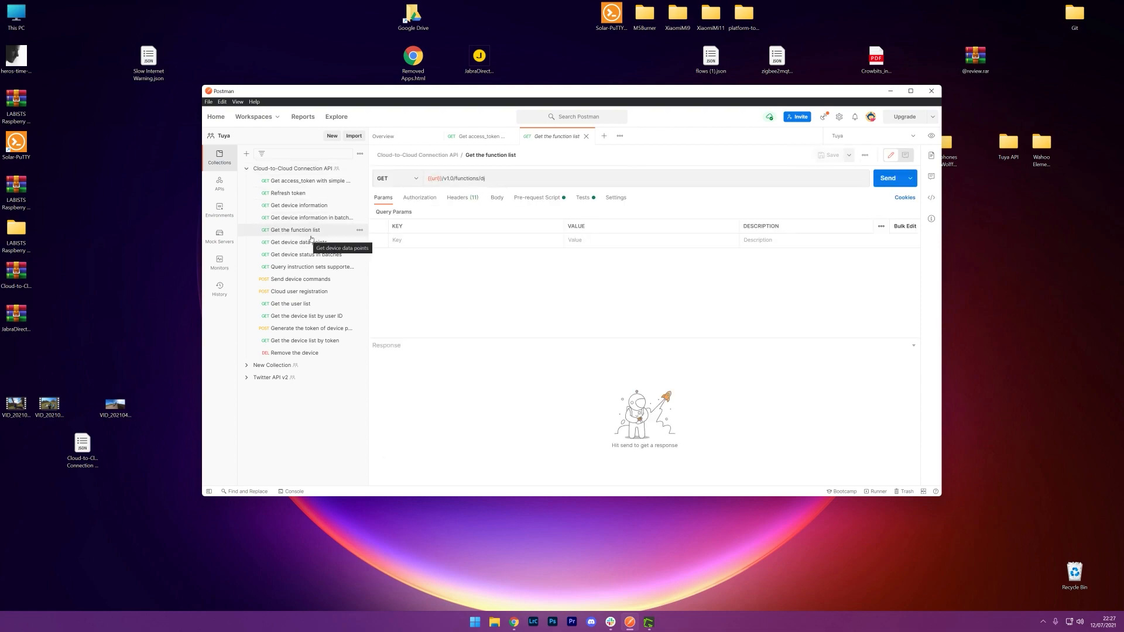
left_click_drag(442, 178, 428, 178)
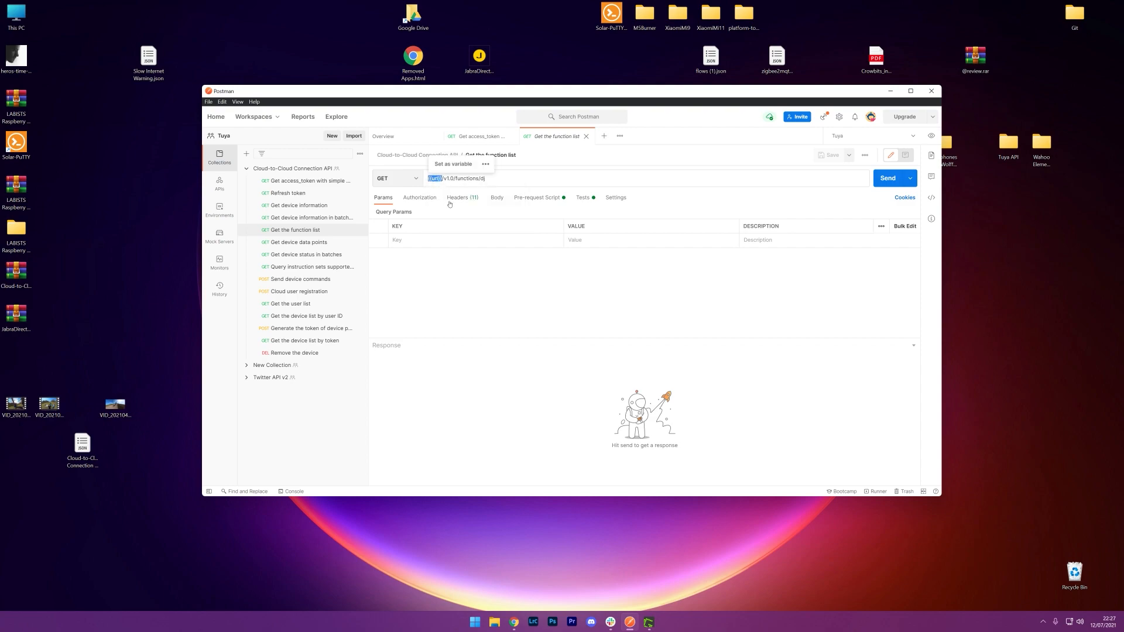
left_click(492, 183)
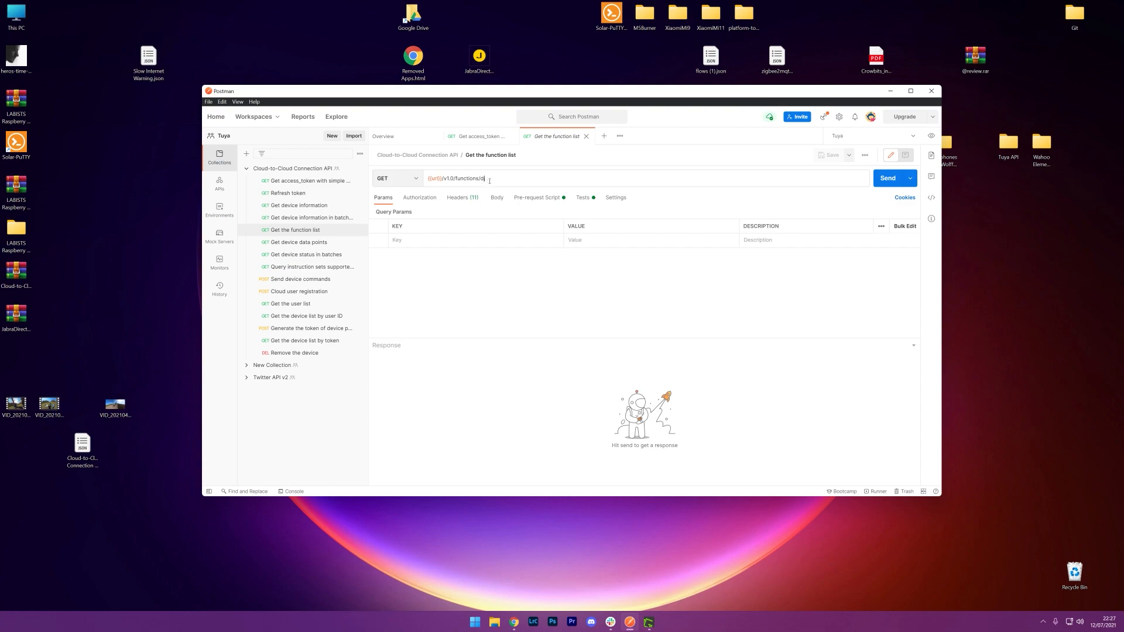
left_click_drag(480, 182, 489, 181)
left_click(509, 269)
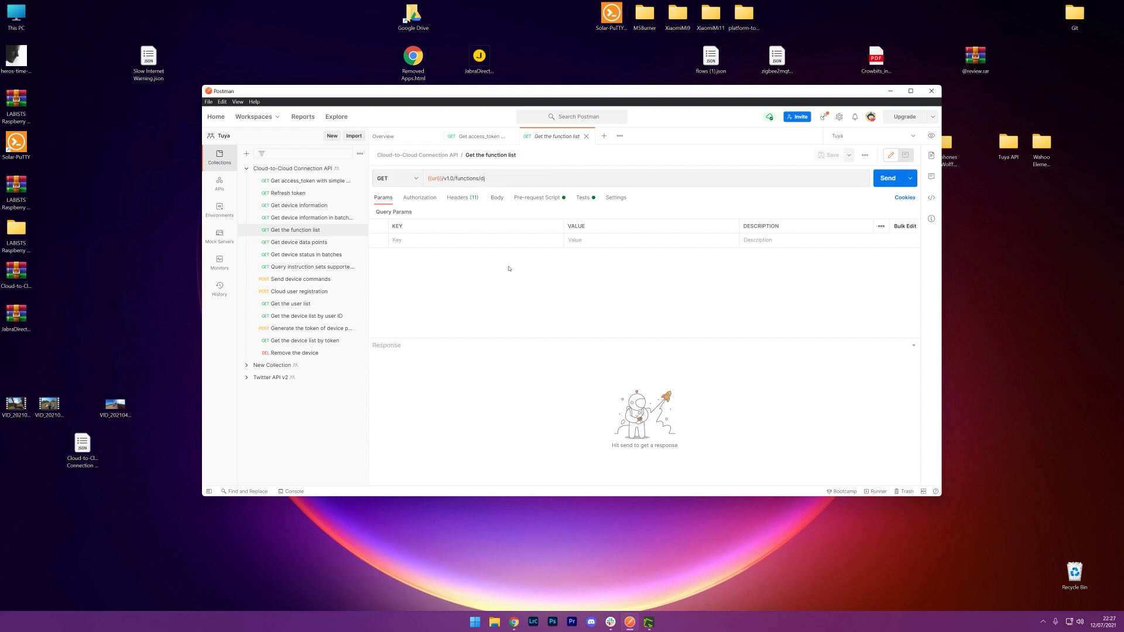
Choose Tuya as the active environment and open the Get access_token with simple mode request, viewing the Refresh token request on the way.
left_click(839, 138)
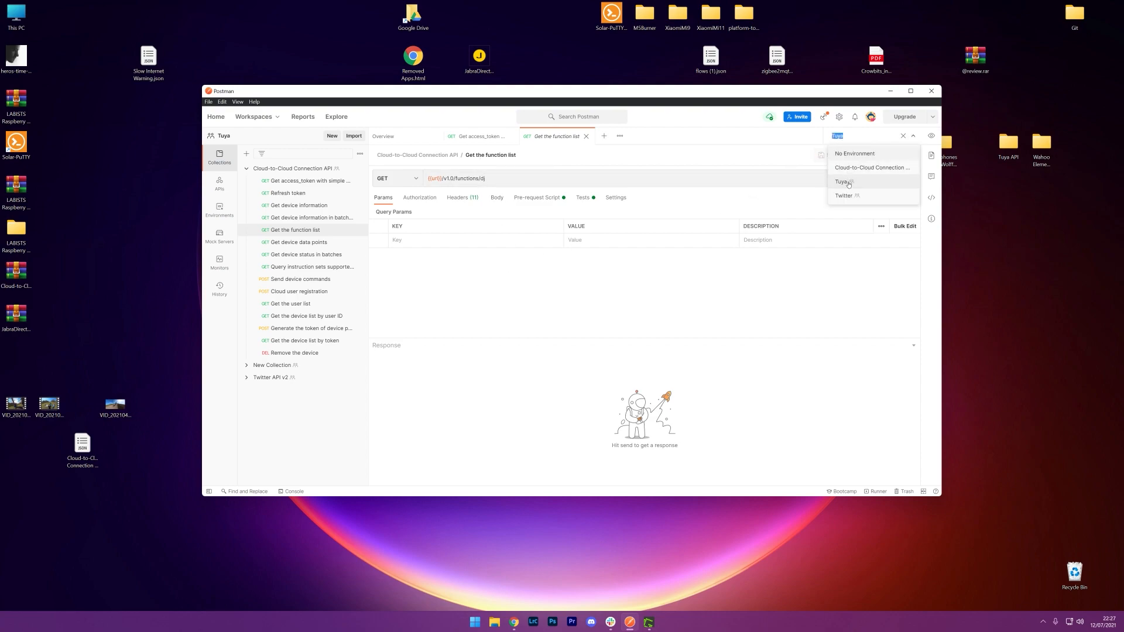
left_click(869, 183)
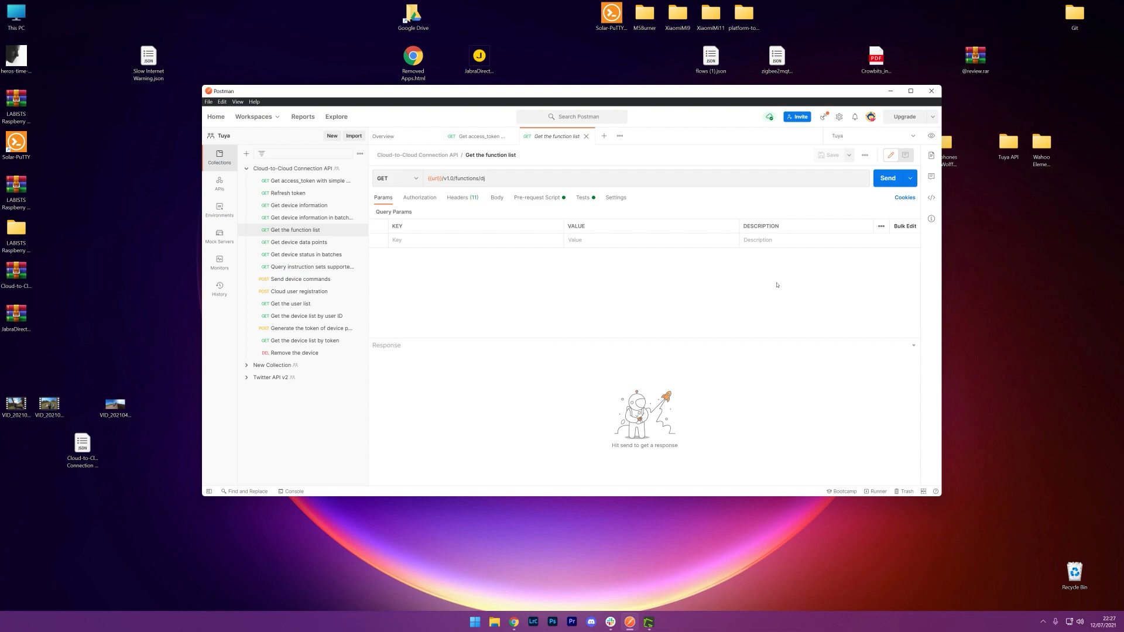
left_click(319, 181)
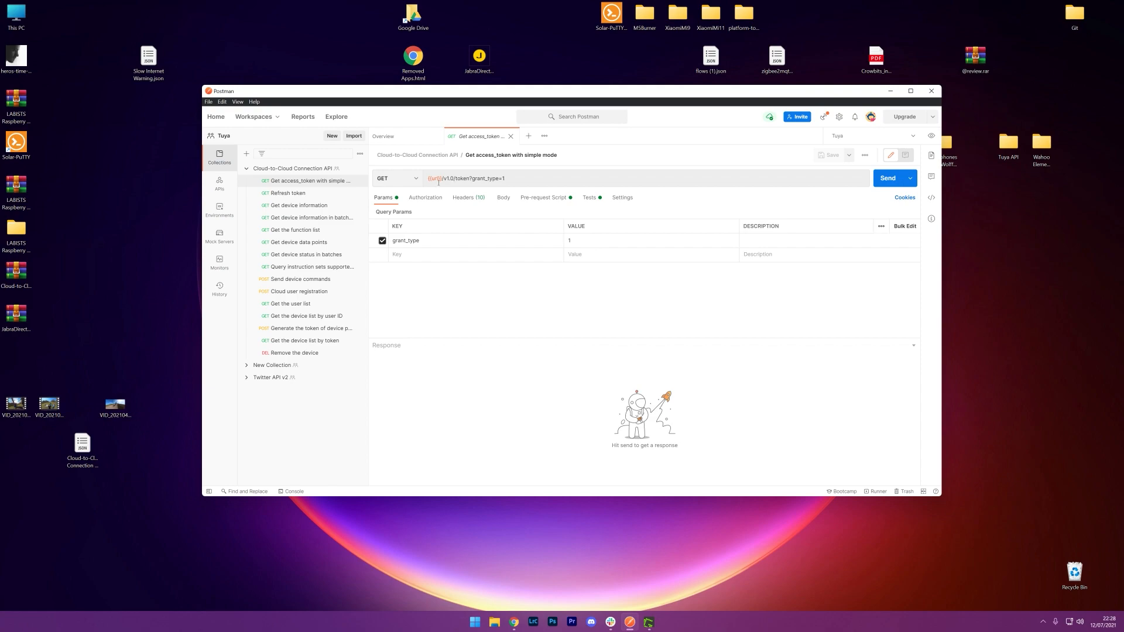
left_click(300, 198)
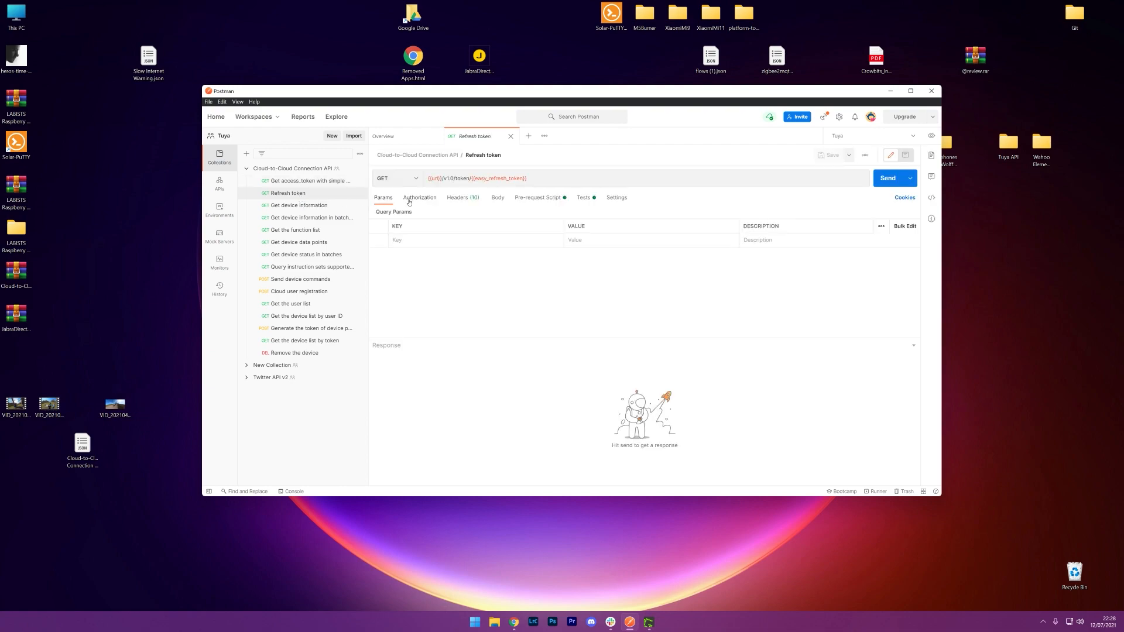
left_click(321, 180)
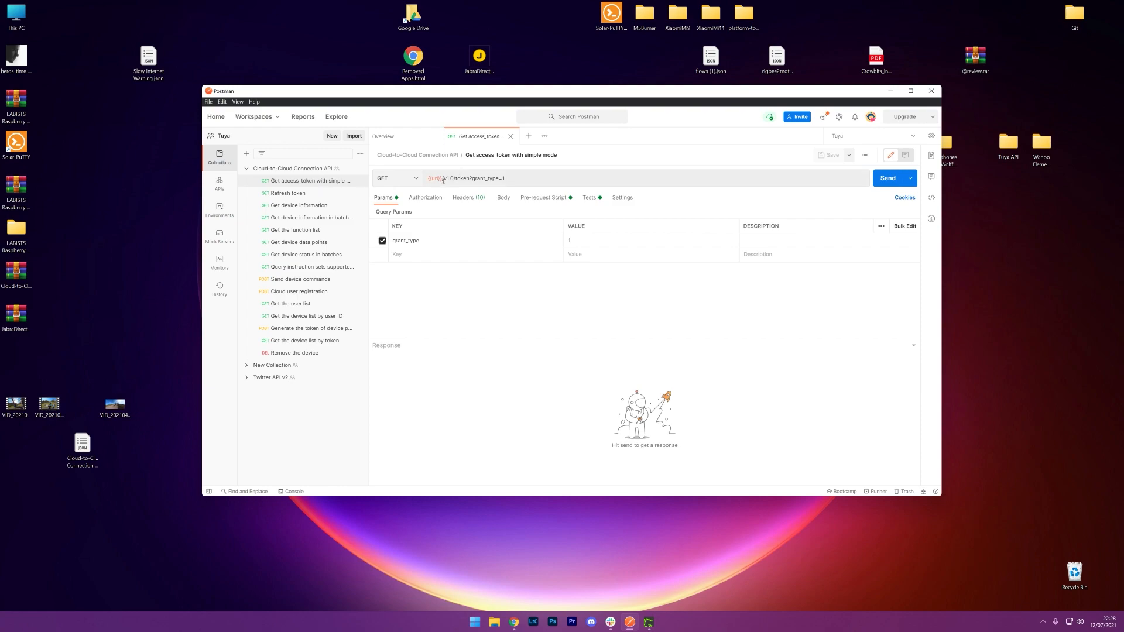
Send the Get access_token with simple mode request and examine the access and refresh tokens in its response.
left_click_drag(443, 181, 425, 182)
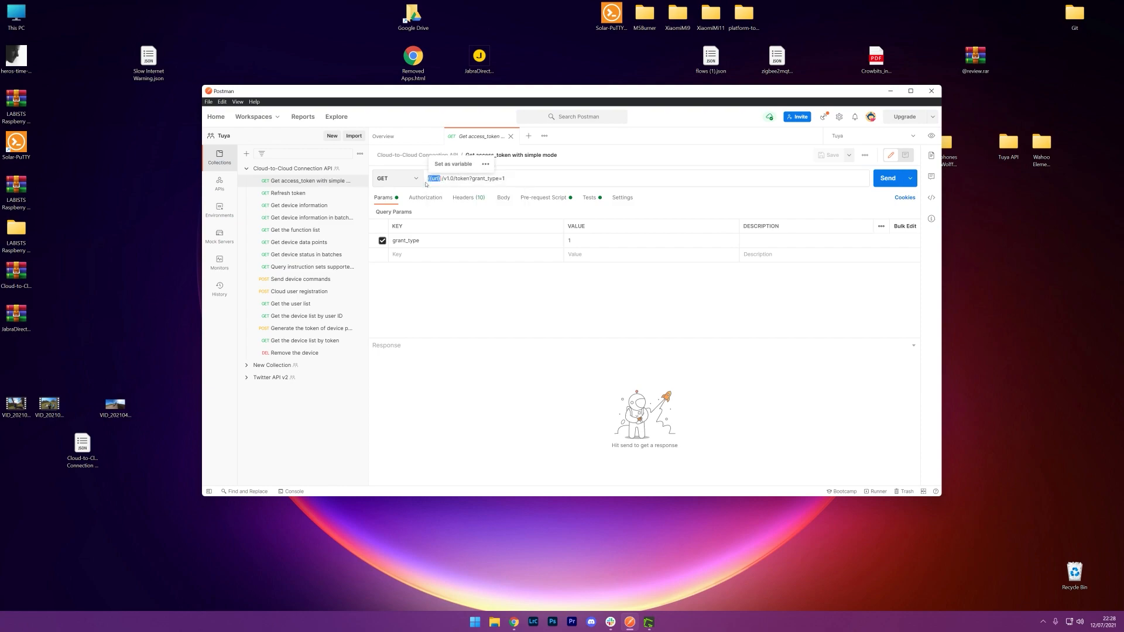
left_click(884, 180)
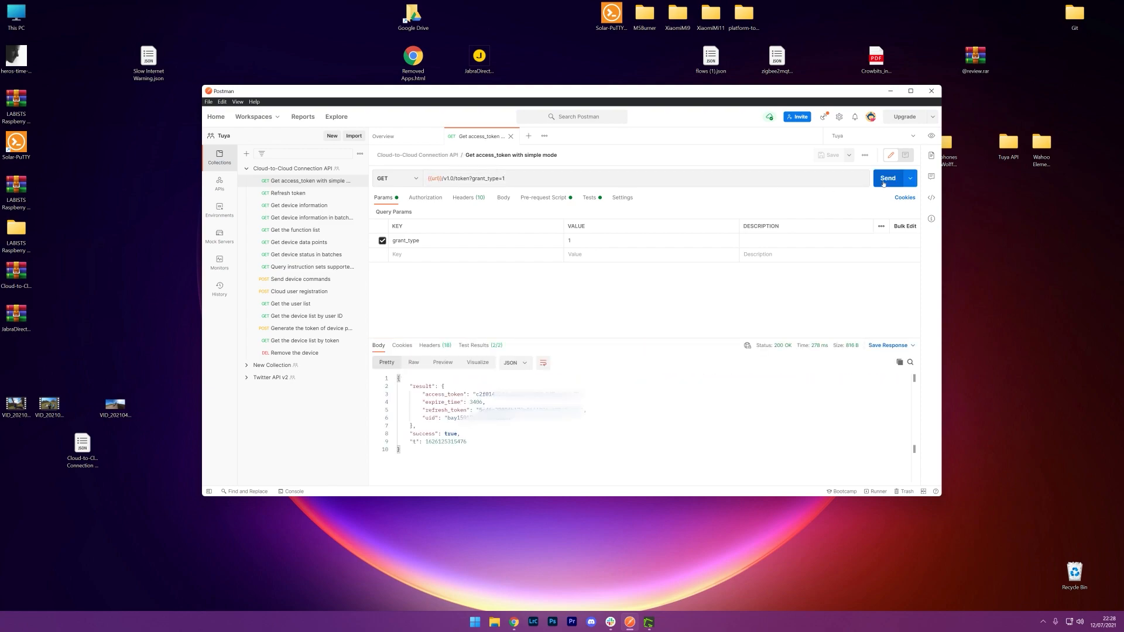
left_click_drag(398, 378, 521, 444)
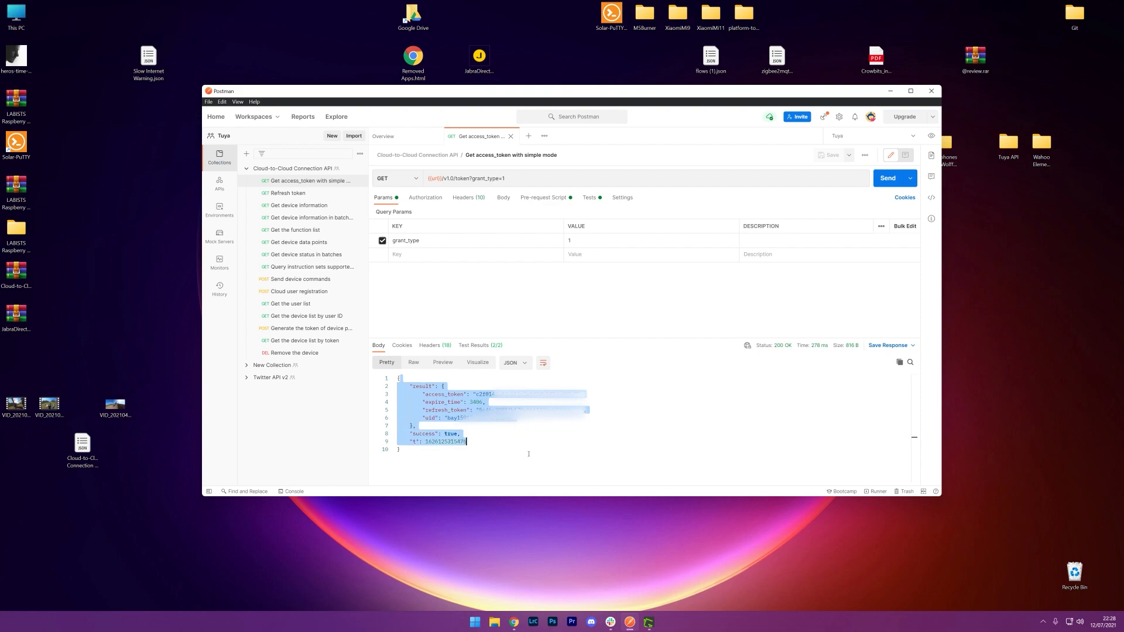
left_click(517, 403)
double_click(514, 395)
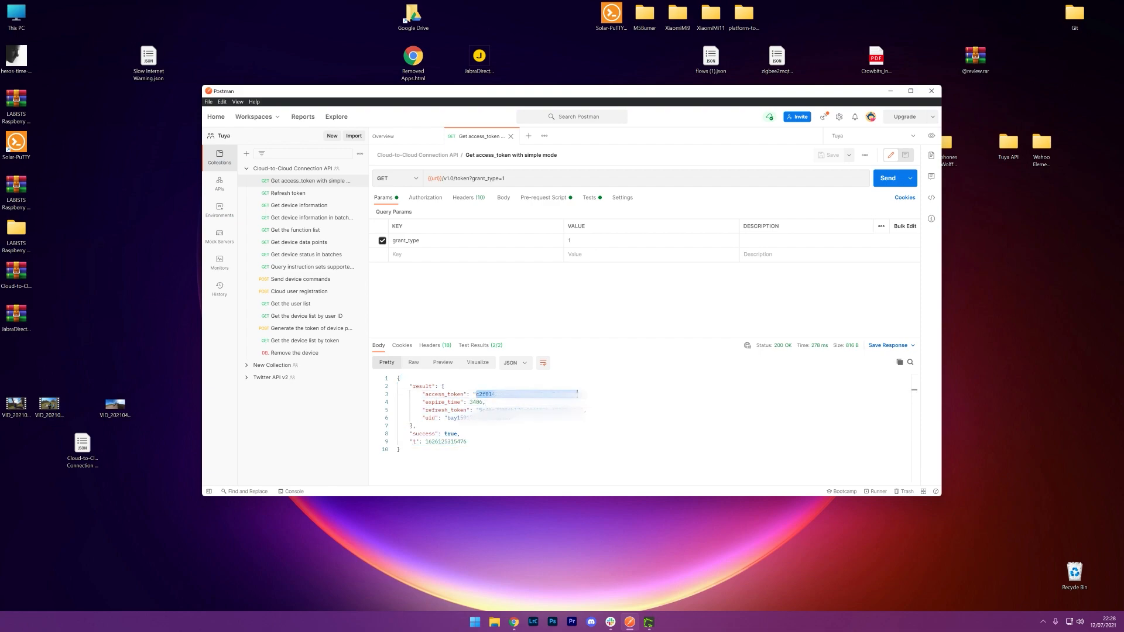
left_click(511, 409)
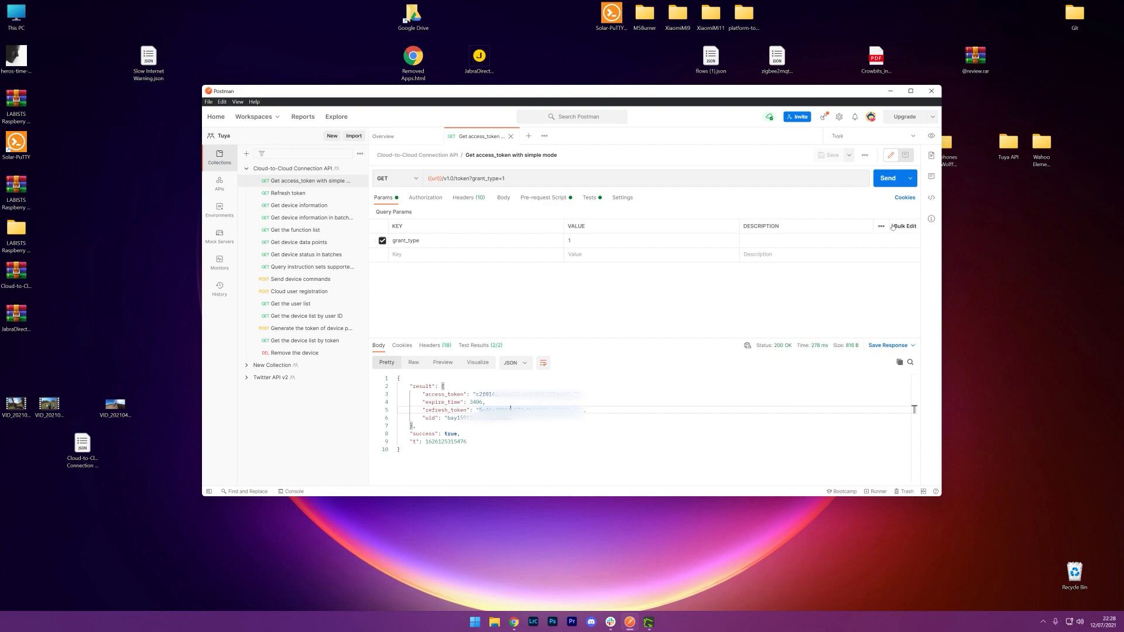
View the token request's code snippet in the JavaScript - jQuery format and examine its url, method and headers.
left_click(931, 199)
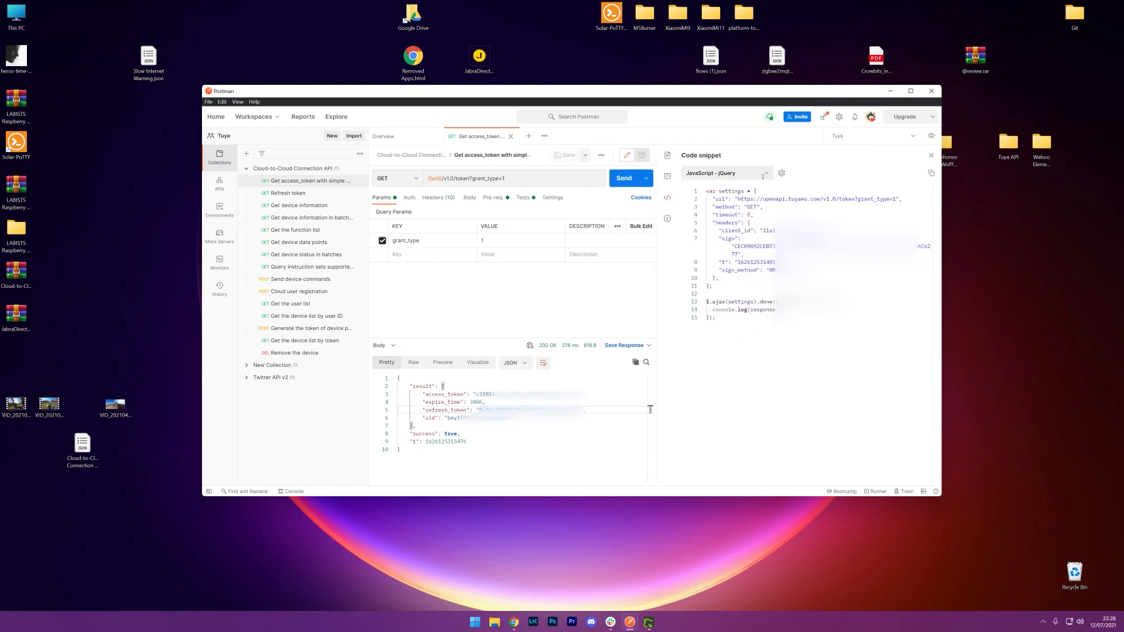
left_click(763, 175)
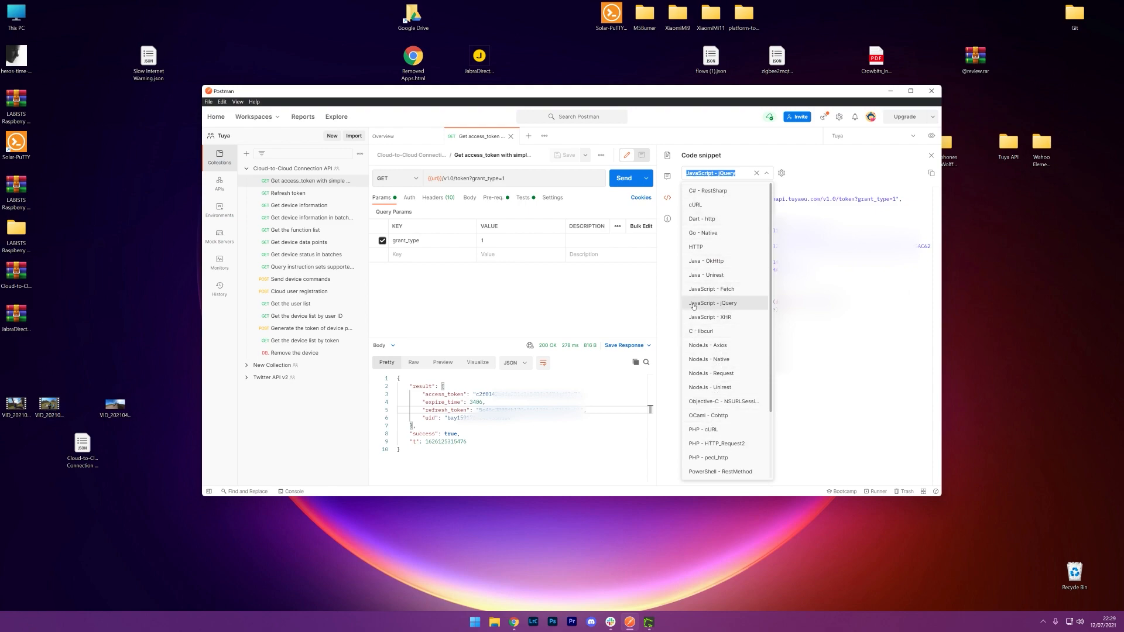
left_click(738, 303)
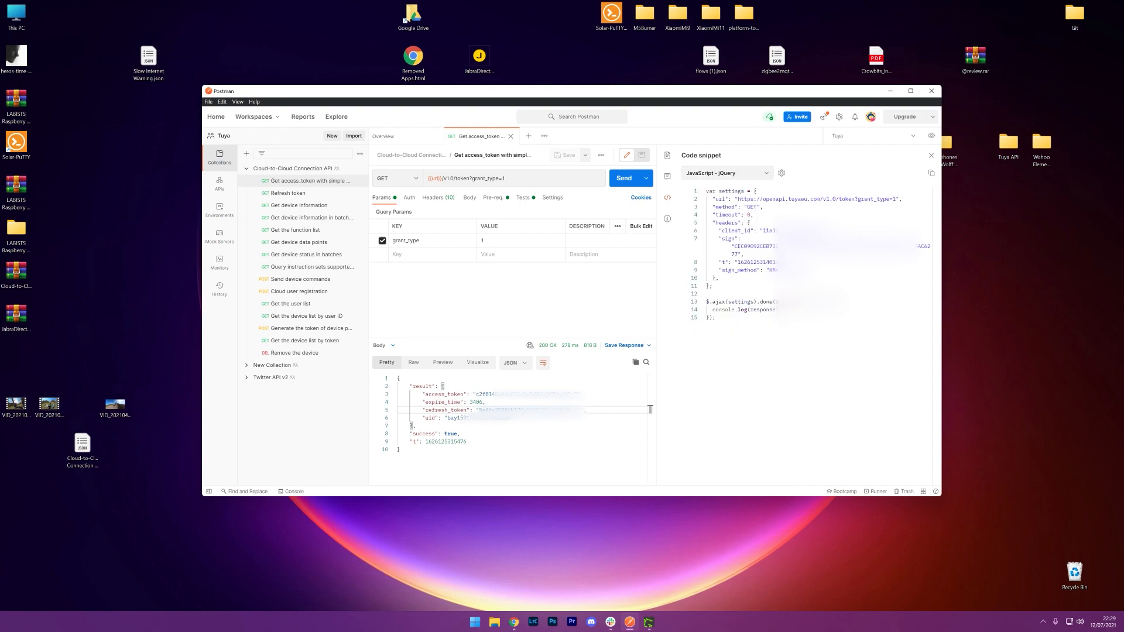
left_click_drag(748, 285, 708, 196)
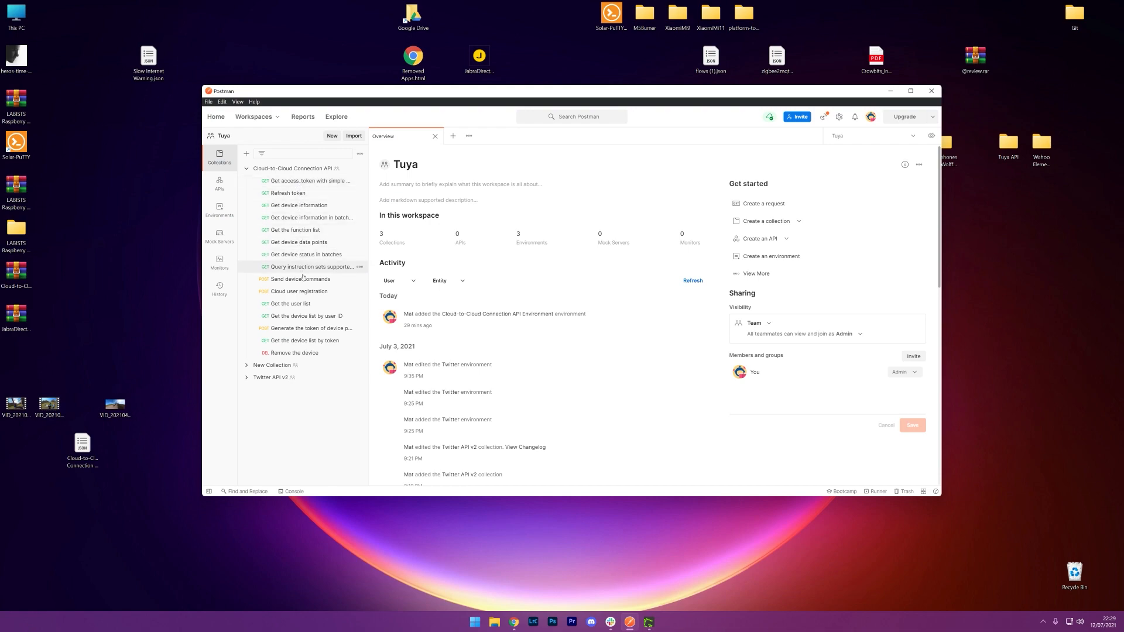
Open the Get the device list by user ID request, check its uid variable, and send it with the Tuya environment active.
left_click(309, 319)
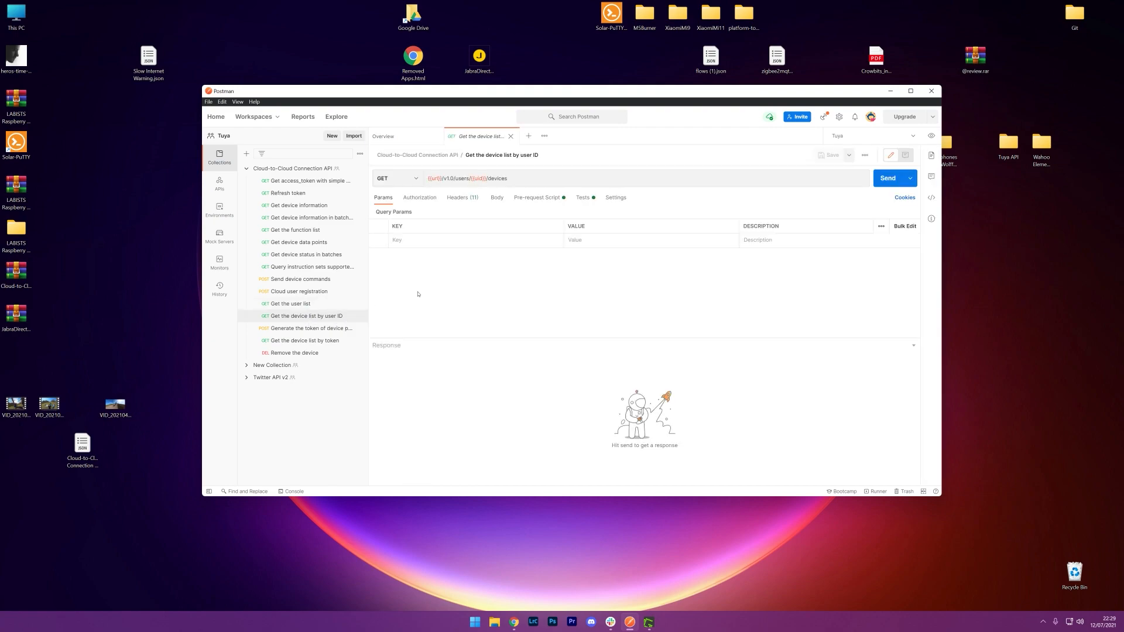
mouse_move(485, 182)
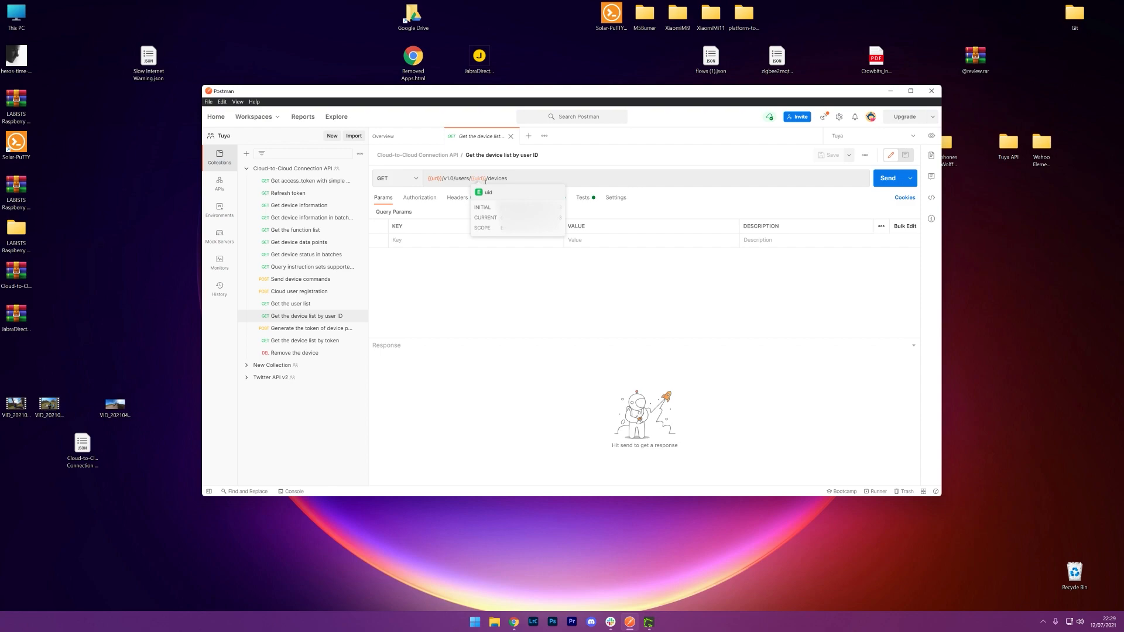
left_click(845, 137)
left_click(844, 185)
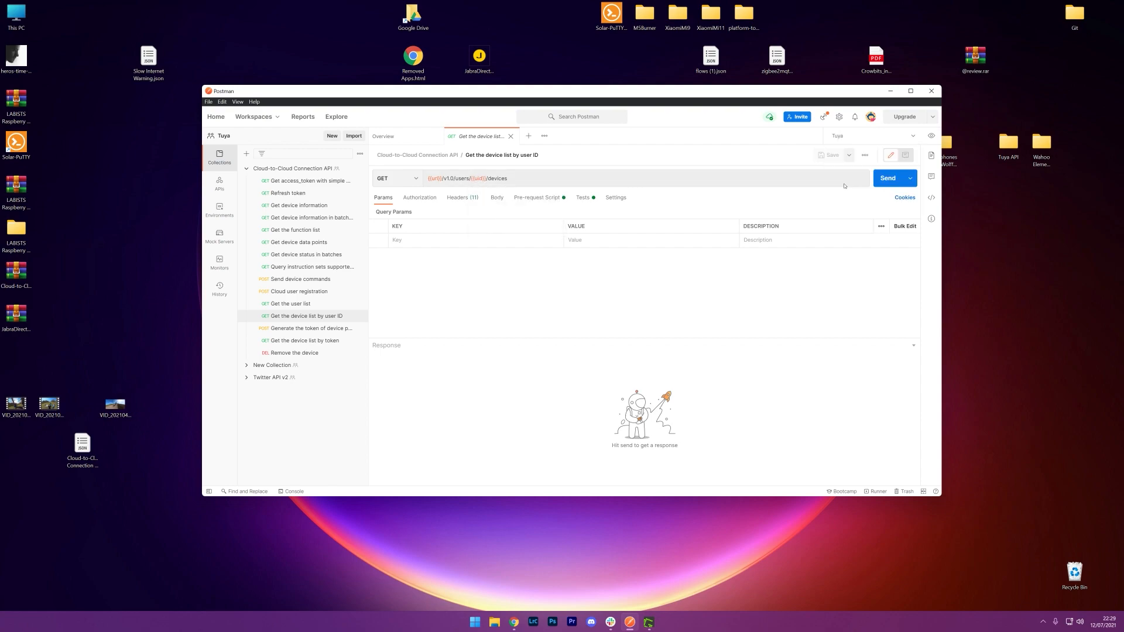
left_click(885, 183)
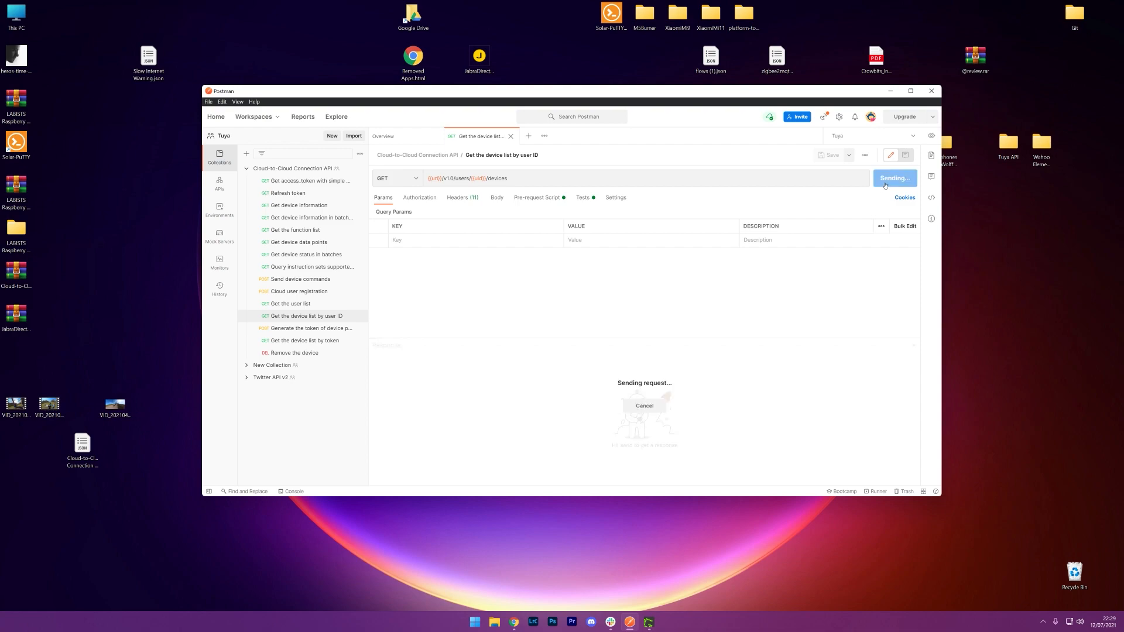
Browse the returned device list, enlarging the response area, to examine the entries' names, IDs and status codes and locate the Worktop Left device.
scroll(485, 434, "down", 5)
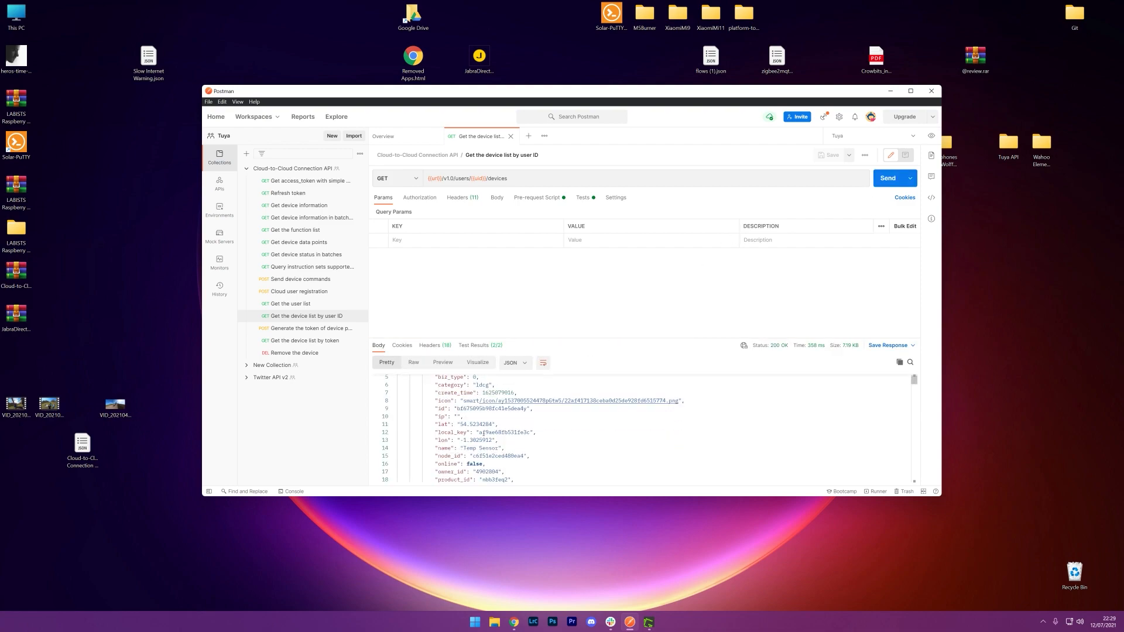
scroll(485, 433, "down", 10)
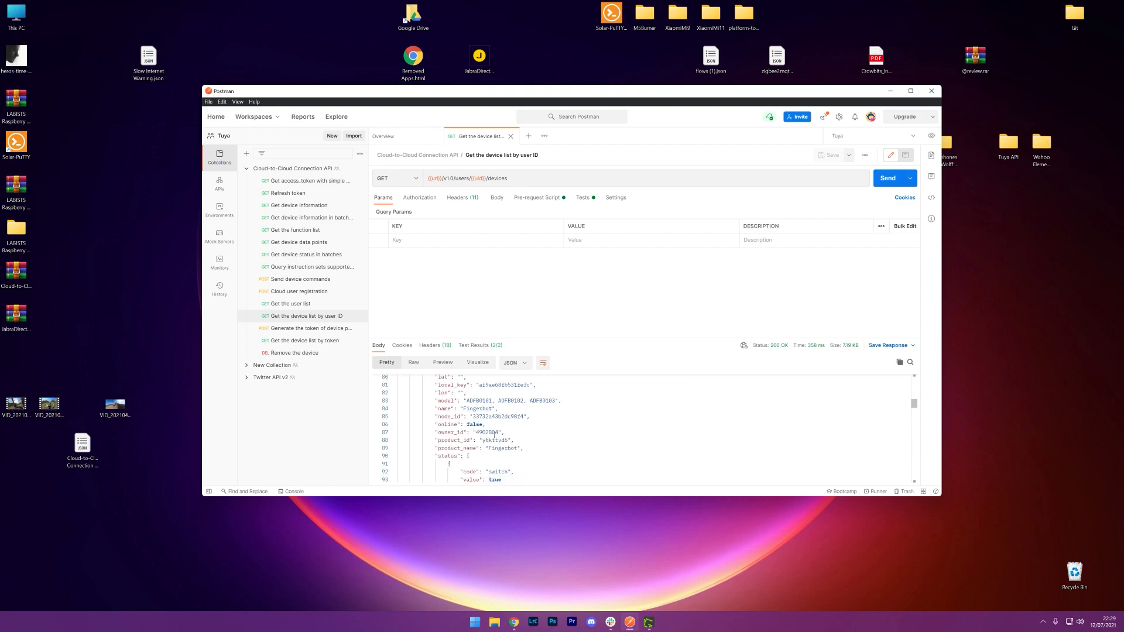
scroll(495, 436, "down", 6)
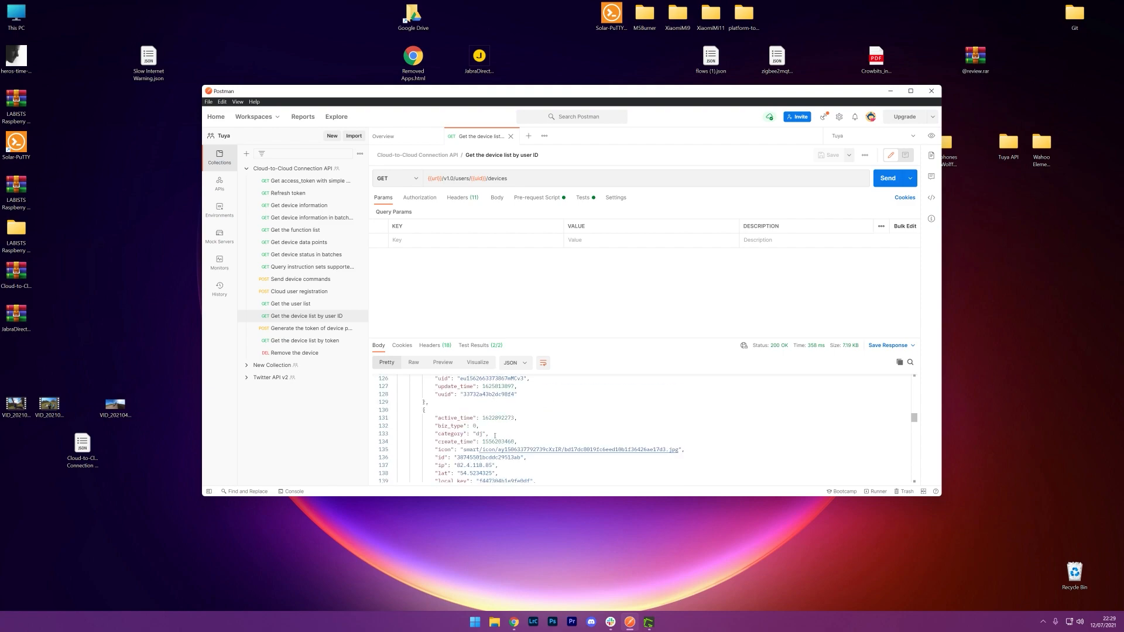
scroll(494, 434, "down", 8)
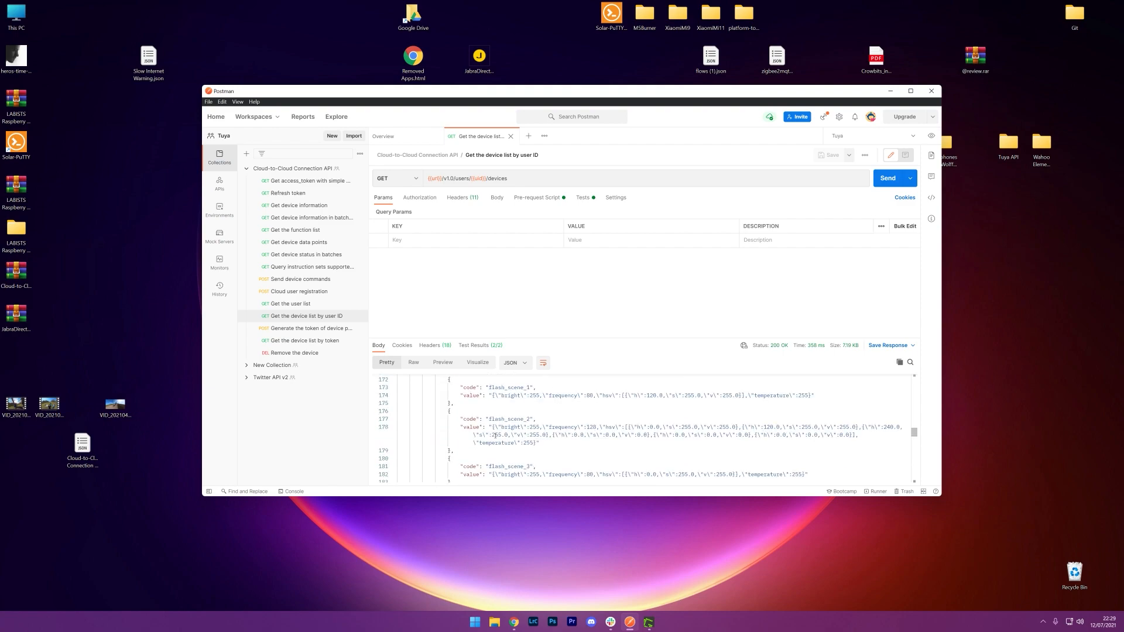
scroll(494, 436, "down", 3)
scroll(507, 427, "up", 3)
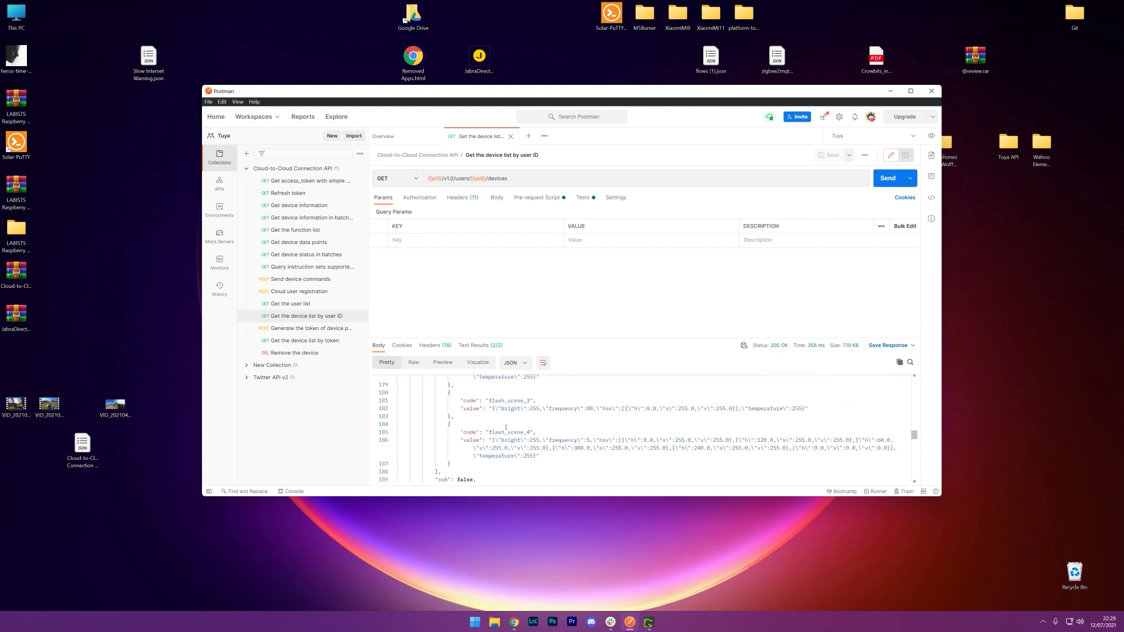
scroll(506, 427, "down", 2)
scroll(508, 422, "down", 10)
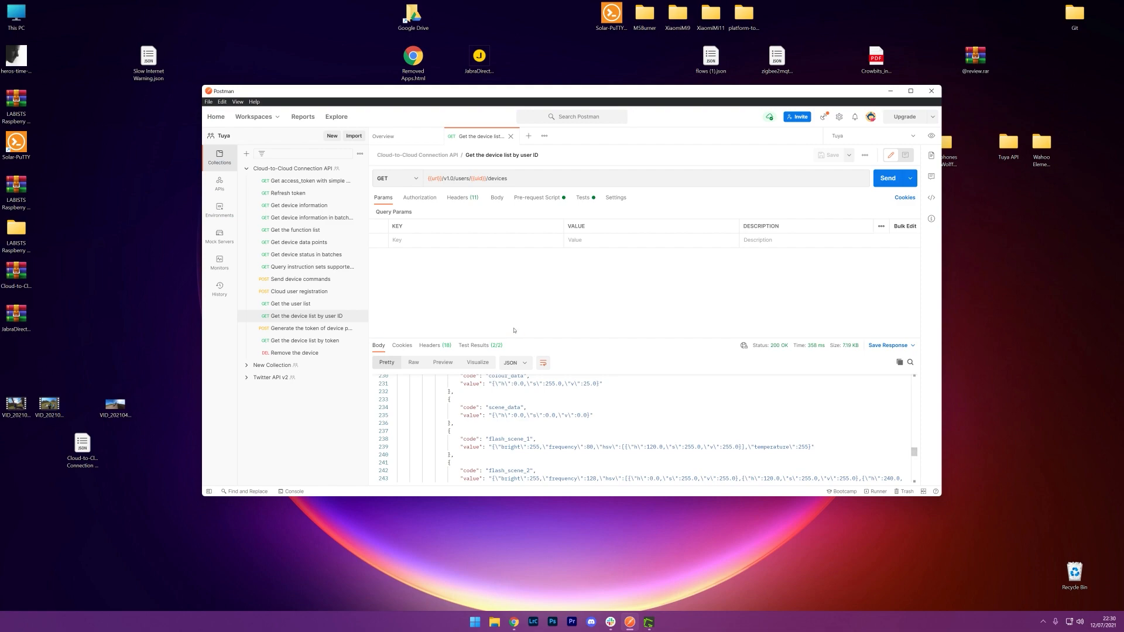
left_click_drag(514, 338, 514, 258)
left_click(517, 281)
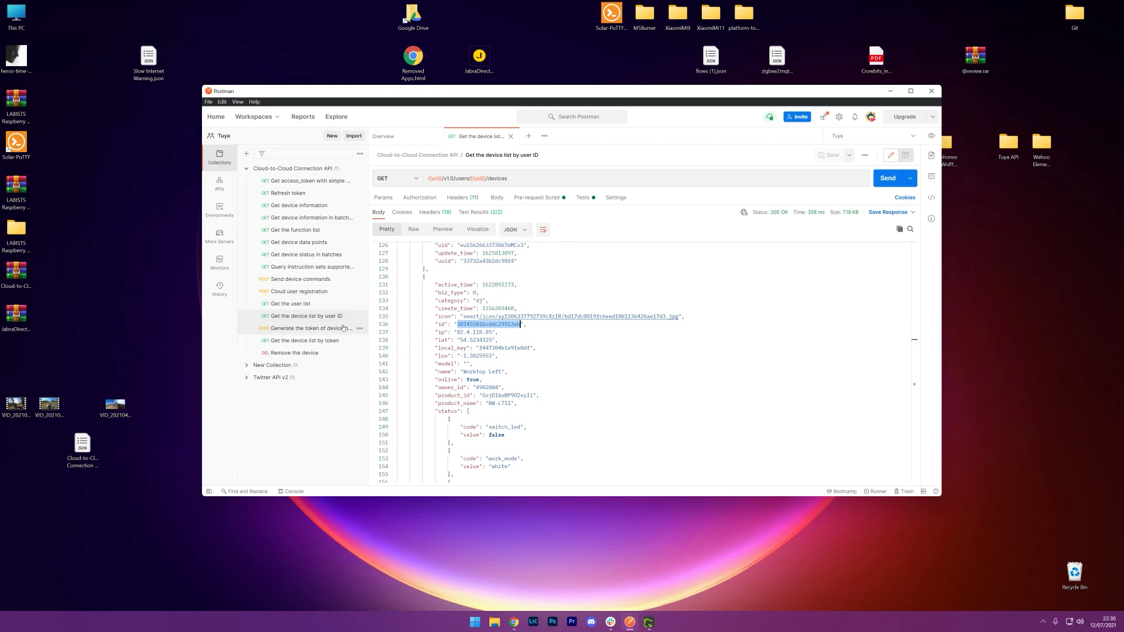
Replace the device_id variable in Get device information with the Worktop Left device's ID, send the request, and examine the returned status values.
left_click(301, 206)
mouse_move(508, 184)
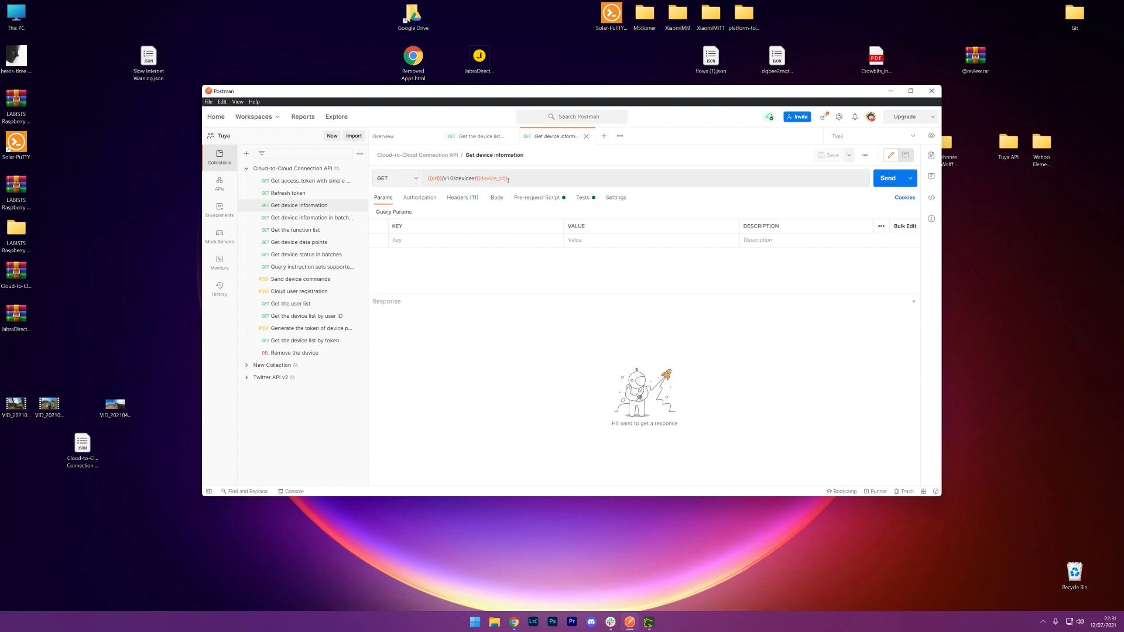
double_click(495, 178)
type("38745501bcddc29513ab")
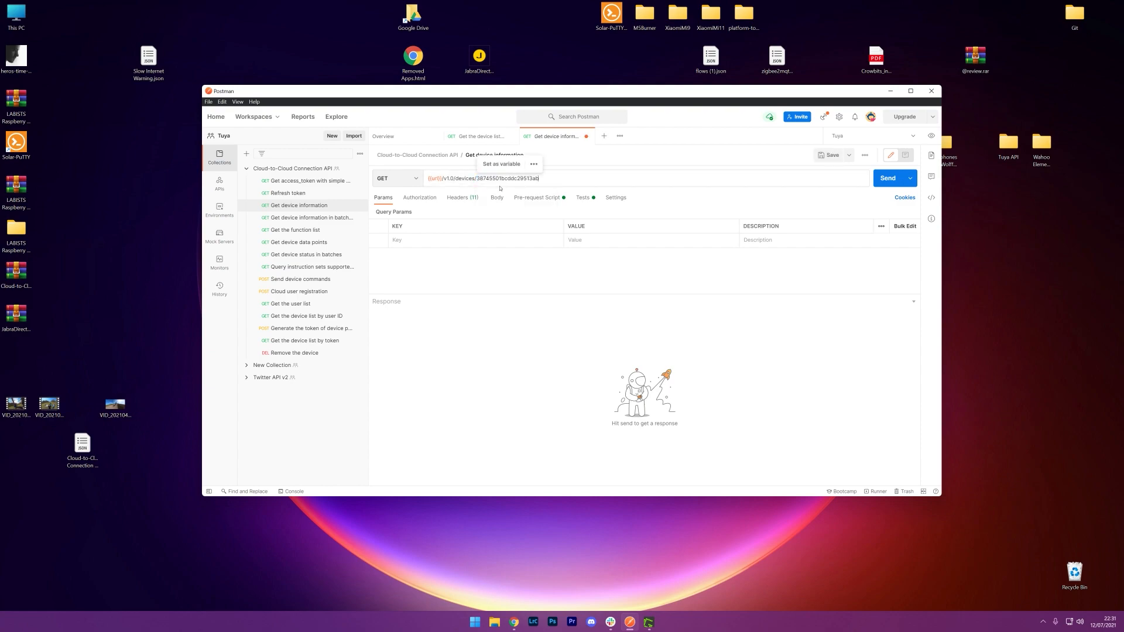
key("ctrl+Return")
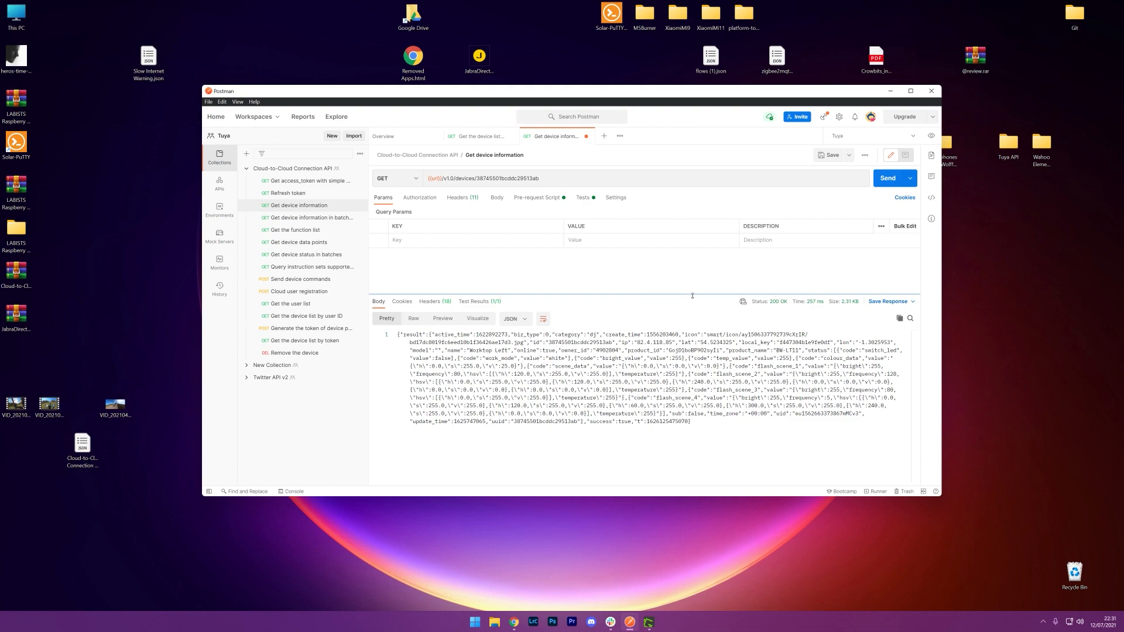
scroll(530, 393, "down", 8)
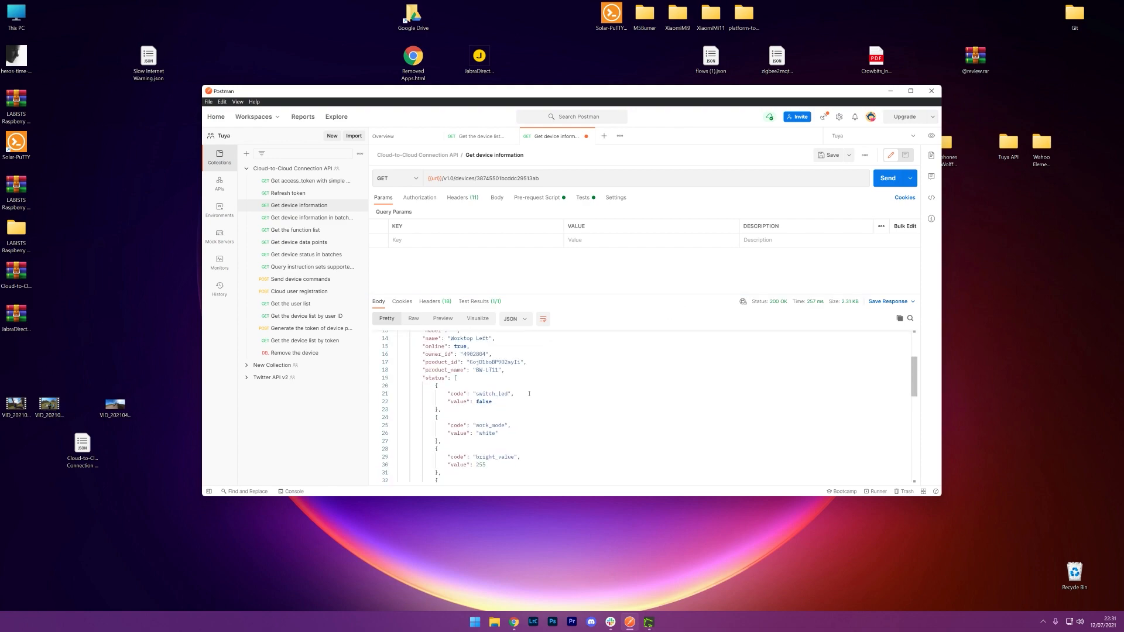
scroll(528, 398, "down", 6)
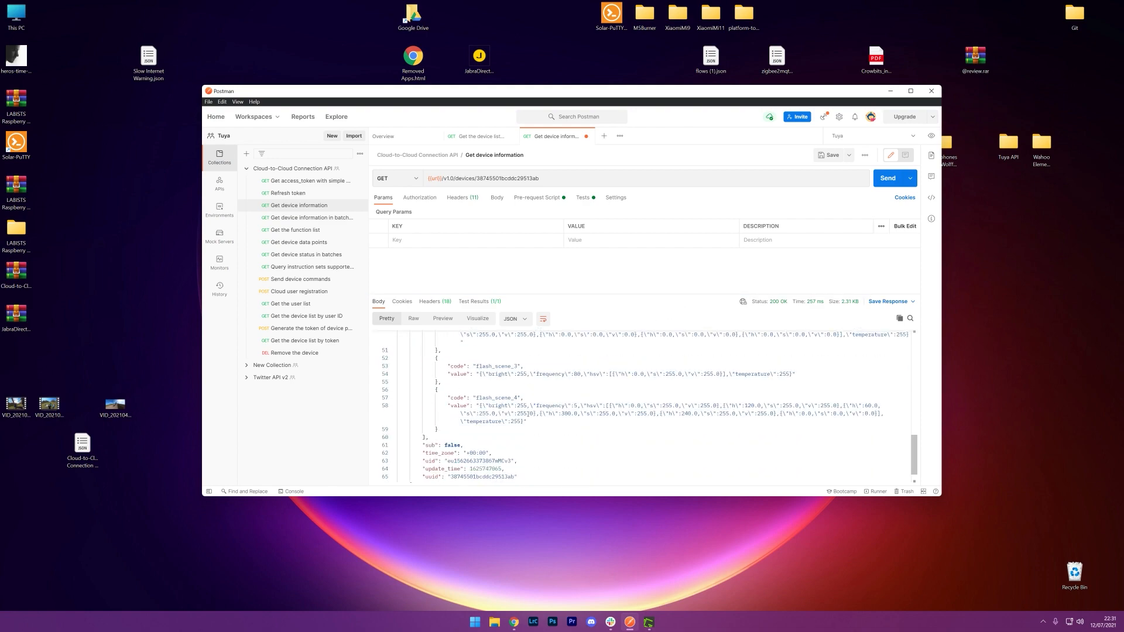
scroll(528, 420, "up", 15)
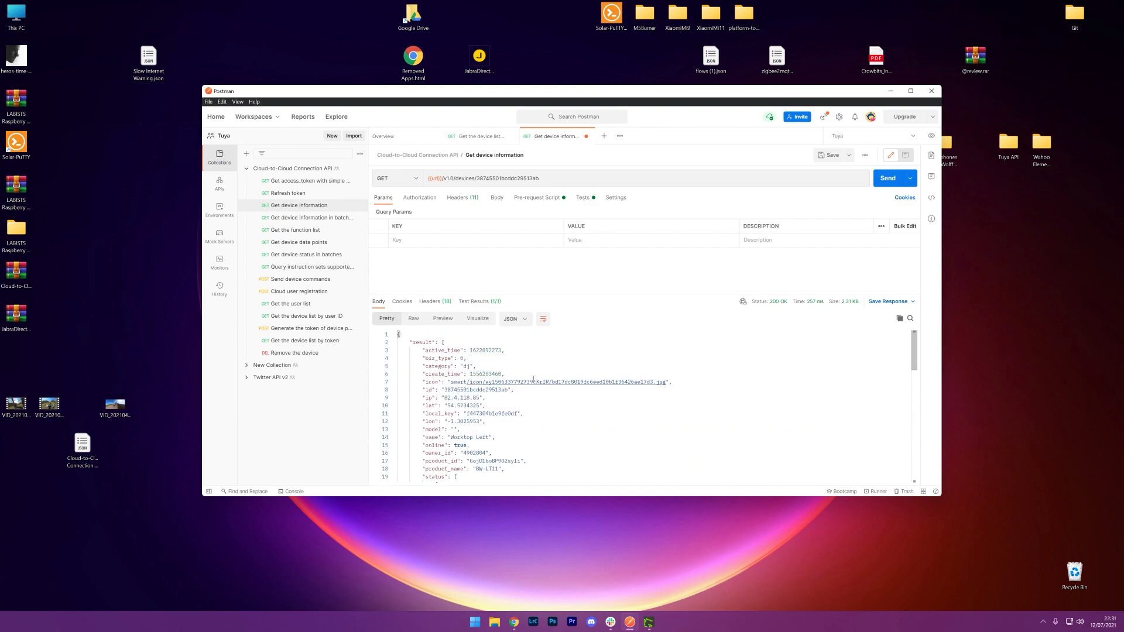
scroll(533, 379, "down", 8)
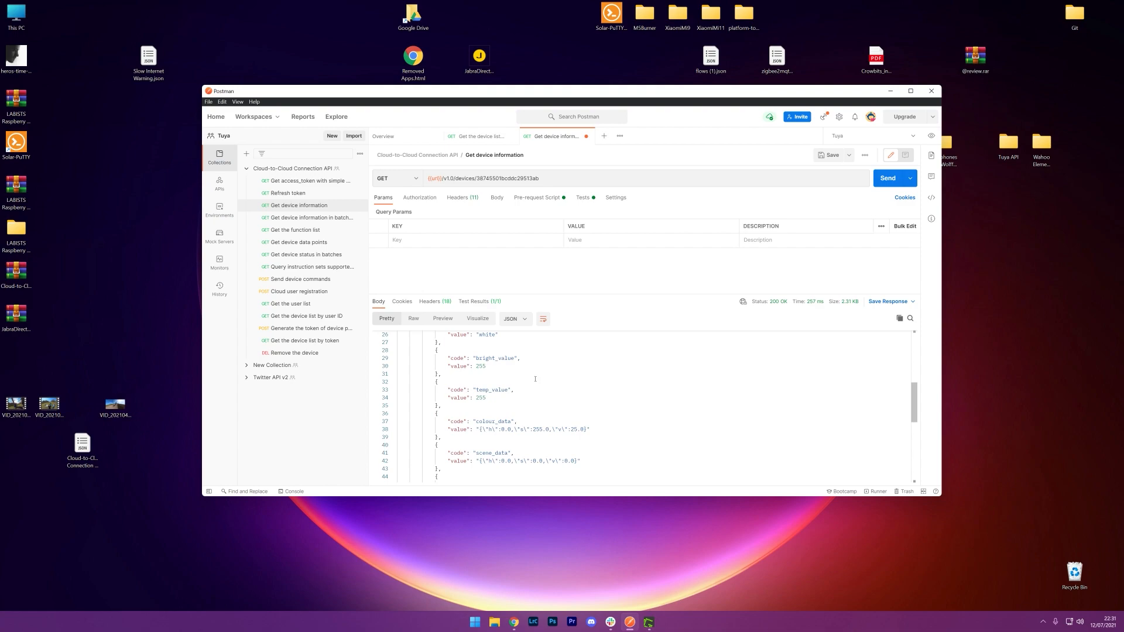
left_click(552, 425)
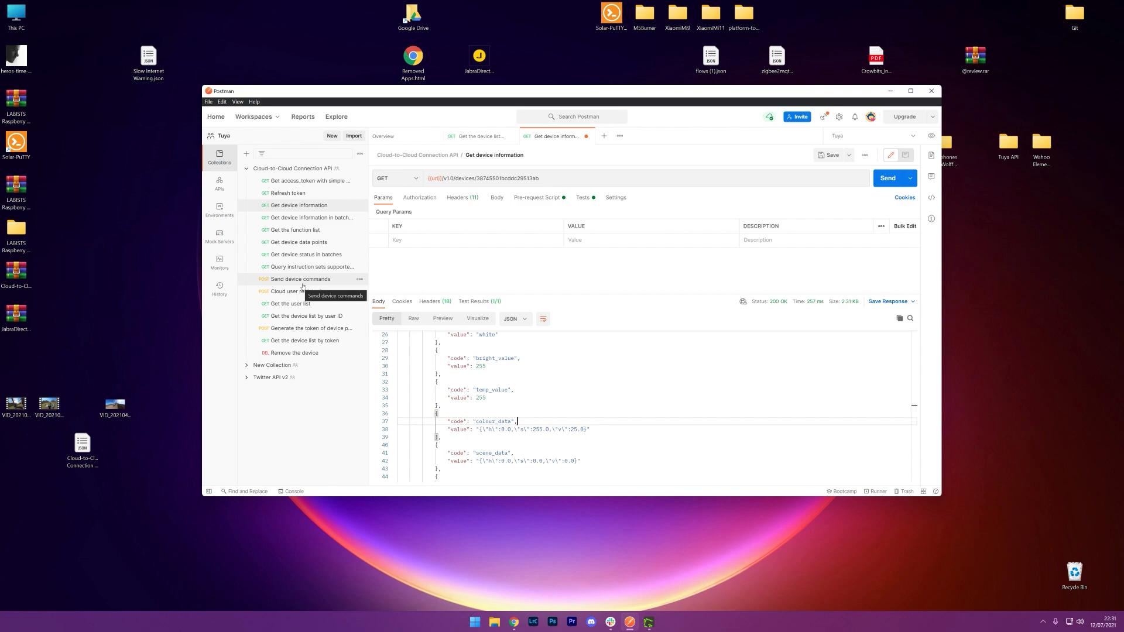
Replace the device_id variable in the Get device data points request with the Worktop Left device's ID and send it.
left_click(293, 245)
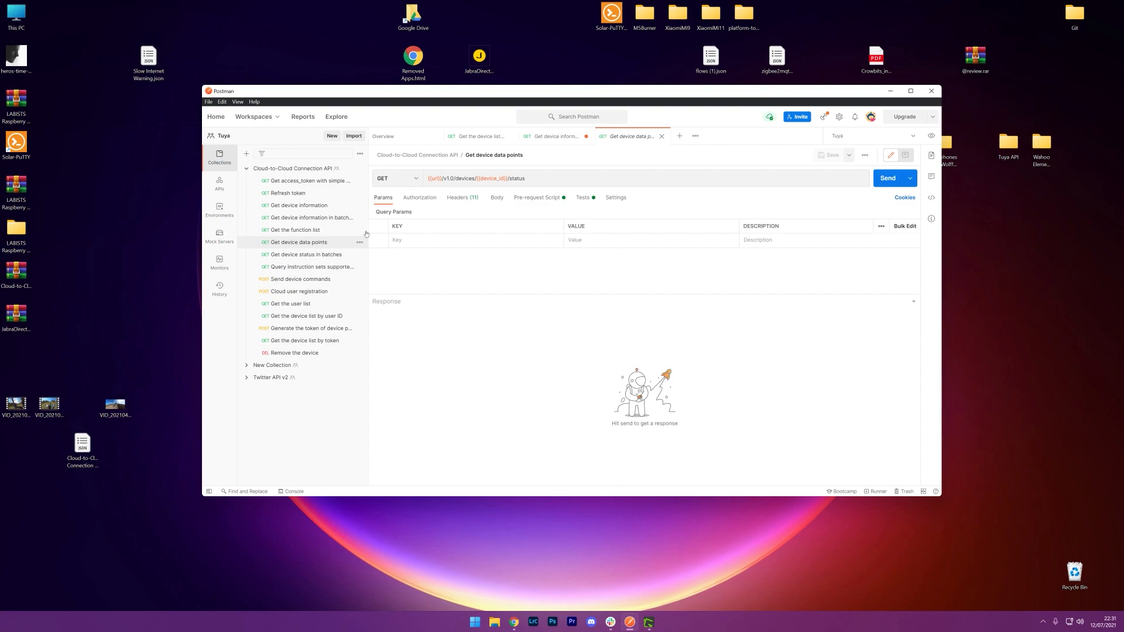
left_click_drag(510, 178, 477, 178)
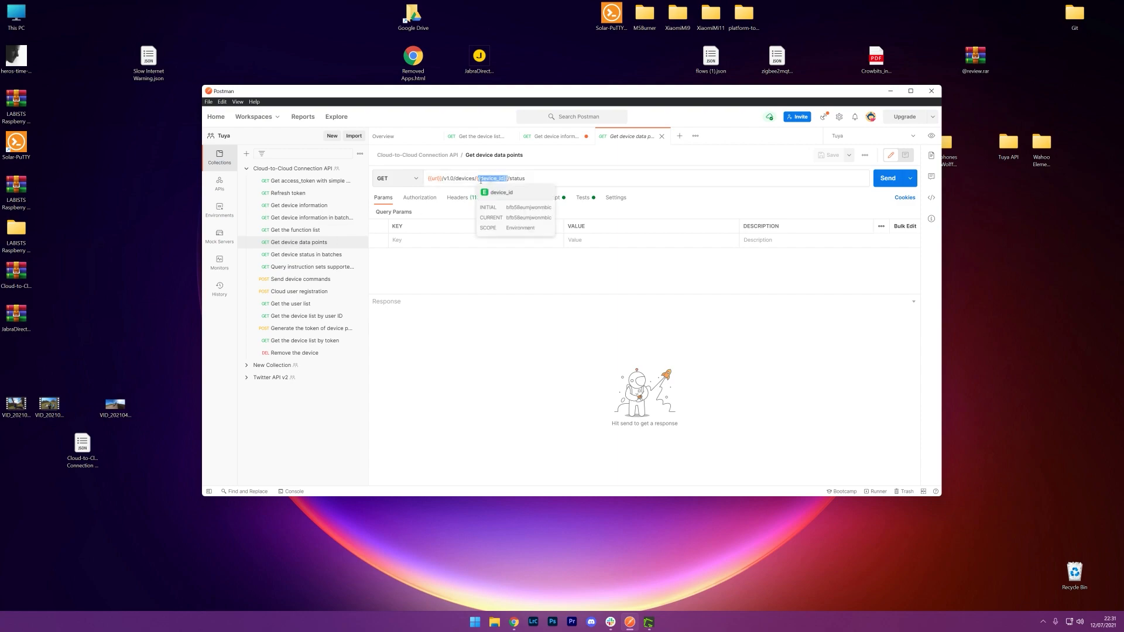
type("38745501bcddc29513ab")
key("ctrl+Return")
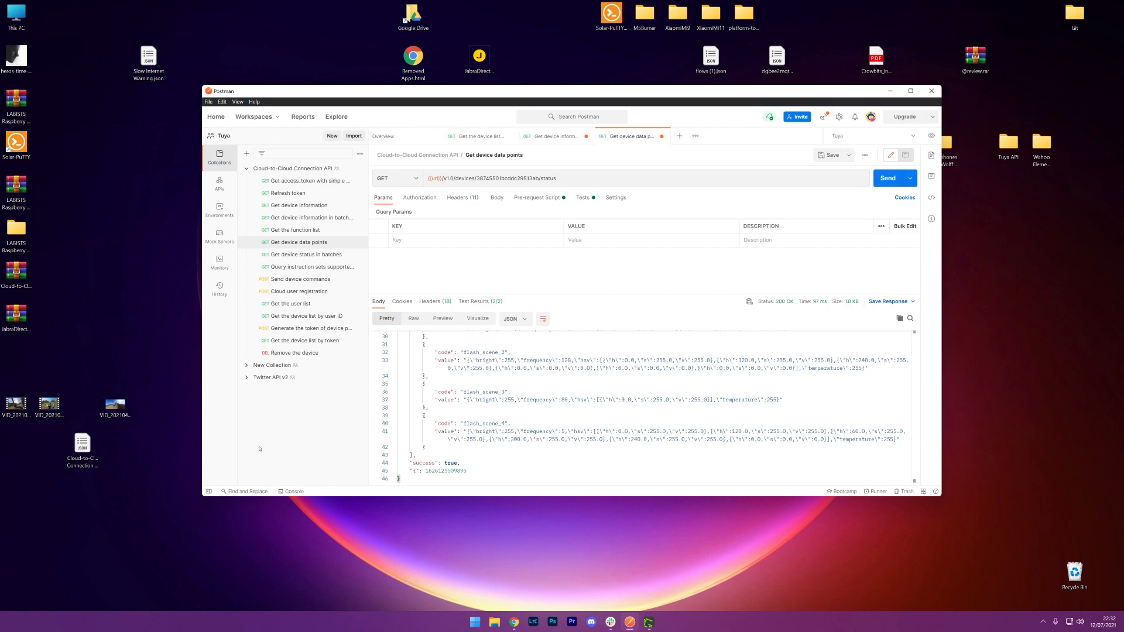
Send the Send device commands request with the Worktop Left device's ID in its address, and inspect the commands data in its code snippet.
left_click(303, 281)
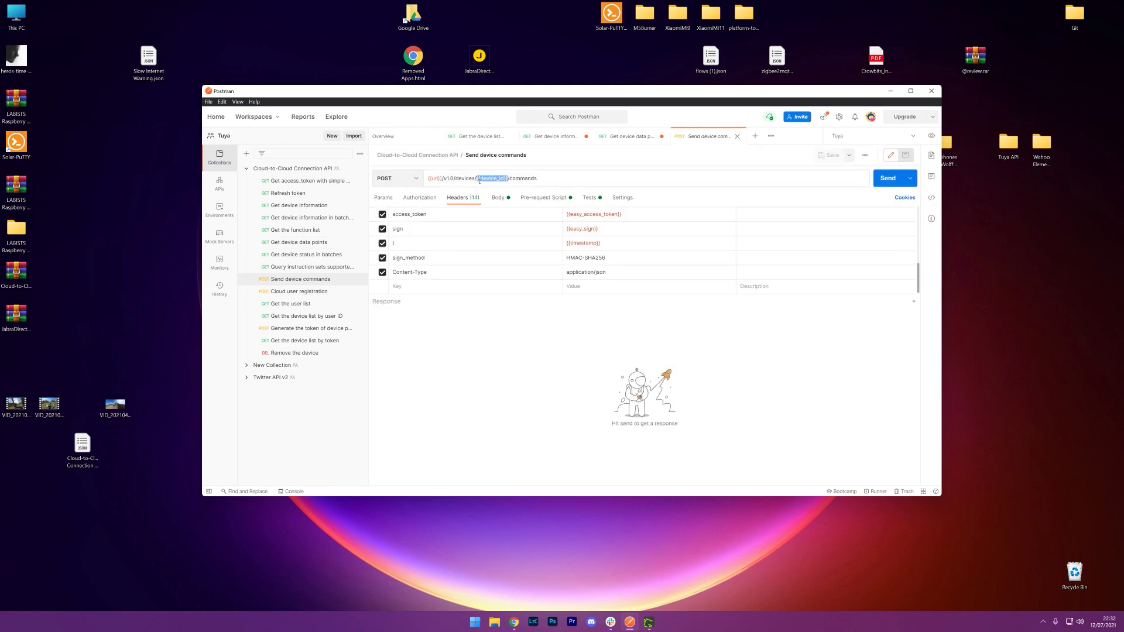
double_click(490, 179)
left_click(529, 180)
double_click(492, 179)
type("38745501bcddc29513ab")
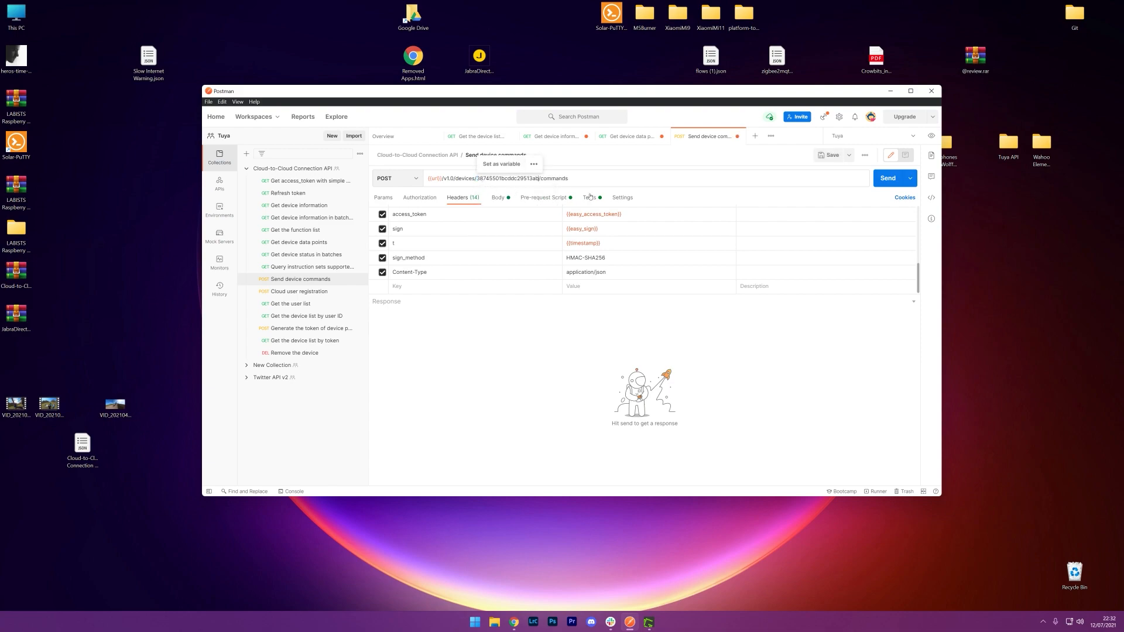
left_click(887, 178)
left_click(931, 197)
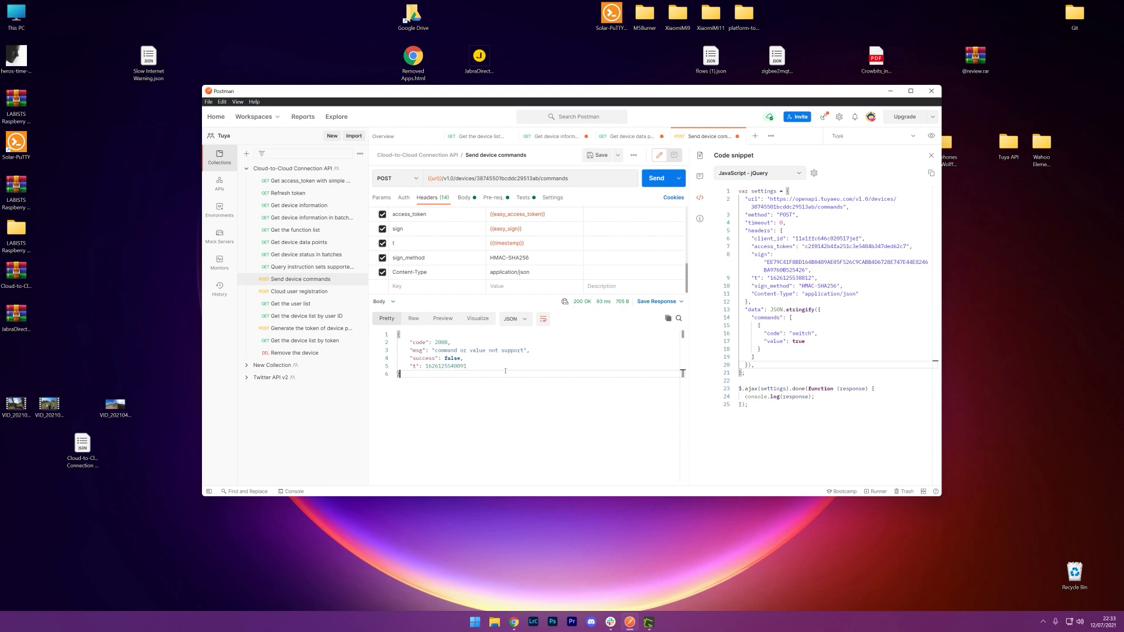
left_click(805, 341)
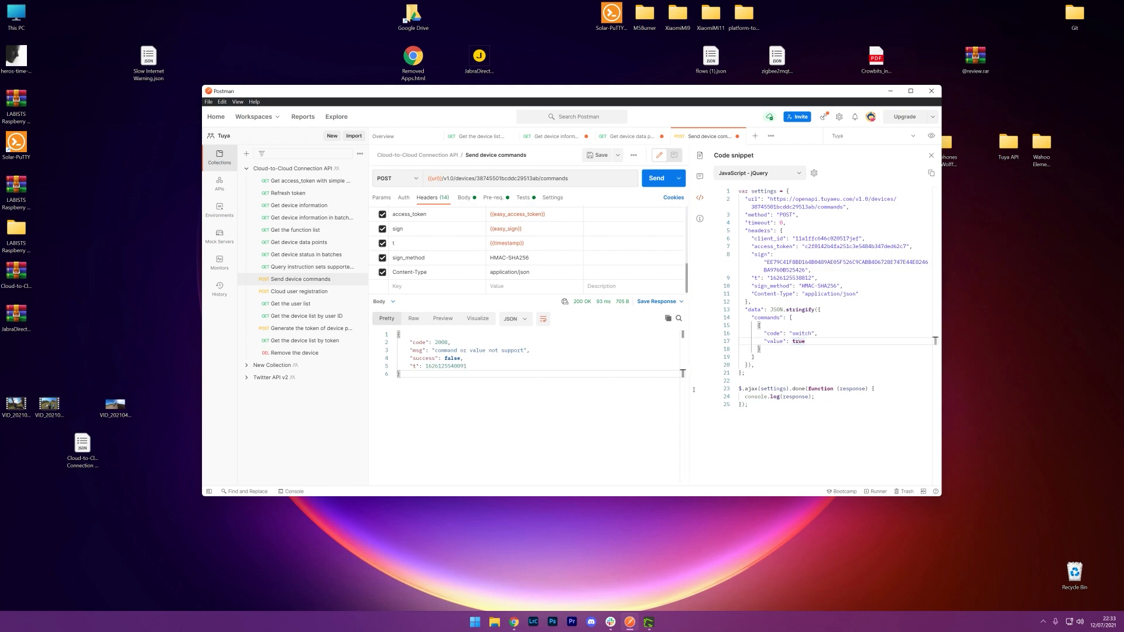
Switch to the Tuya documentation in Chrome and open the Standard Instruction Set page for Light (dj) in the Lighting category.
double_click(804, 336)
double_click(799, 341)
mouse_move(514, 622)
left_click(524, 582)
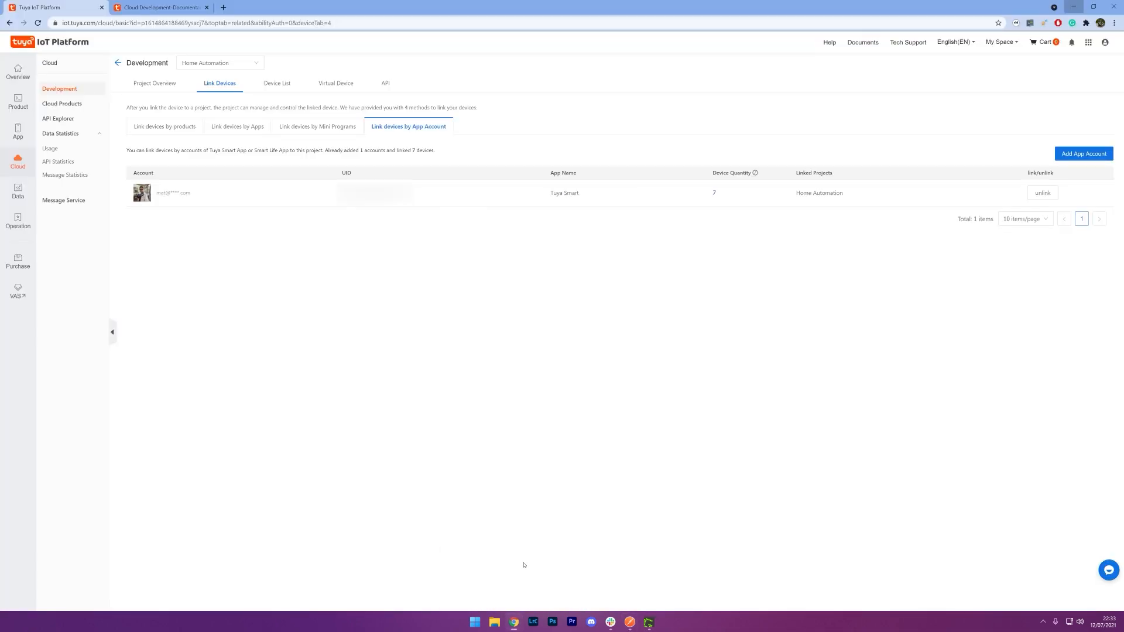
left_click(161, 7)
left_click(47, 371)
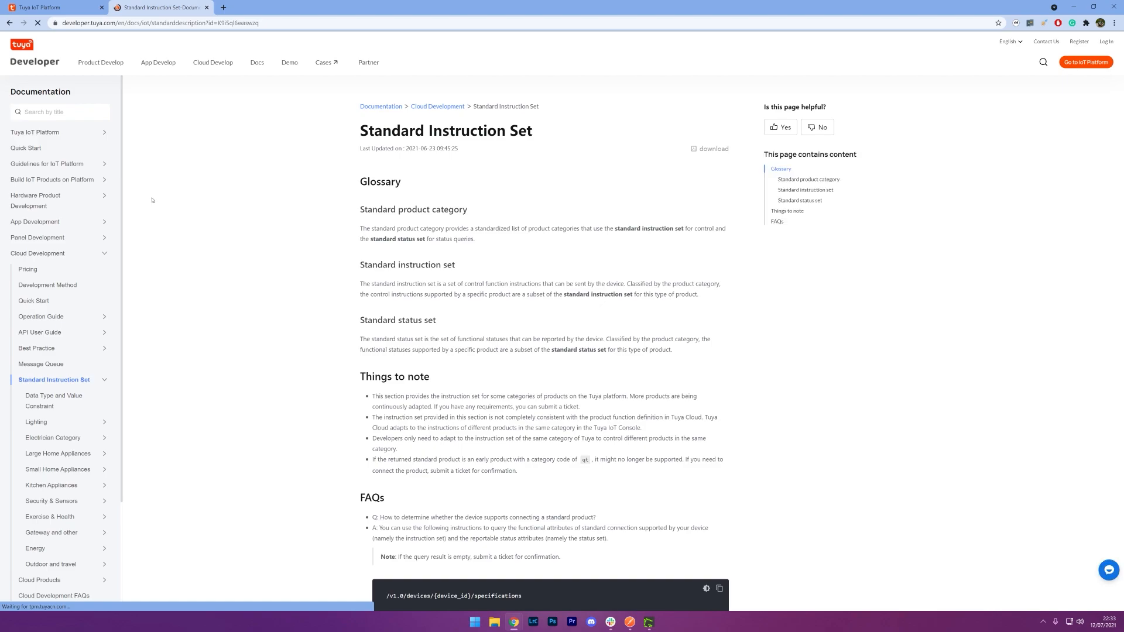
scroll(70, 349, "down", 2)
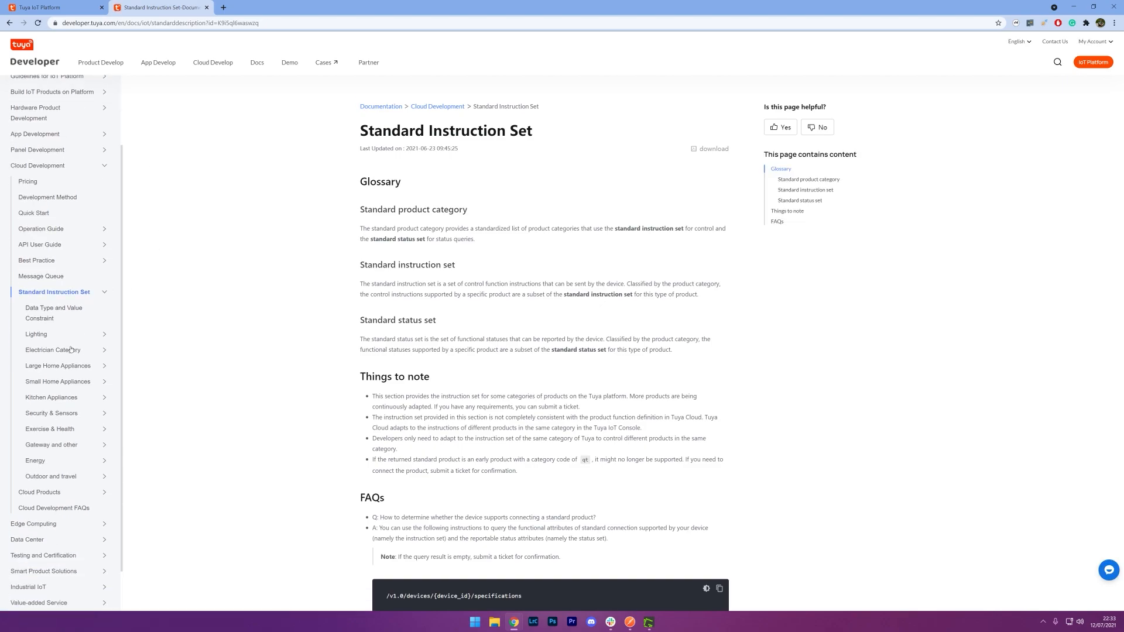
left_click(44, 334)
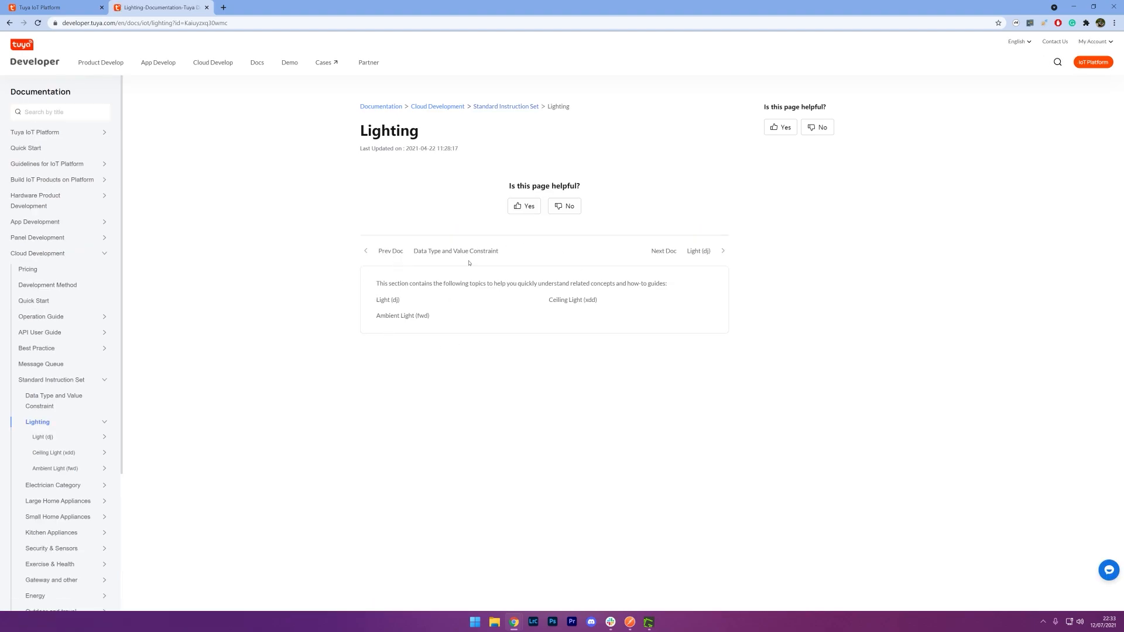
left_click(391, 299)
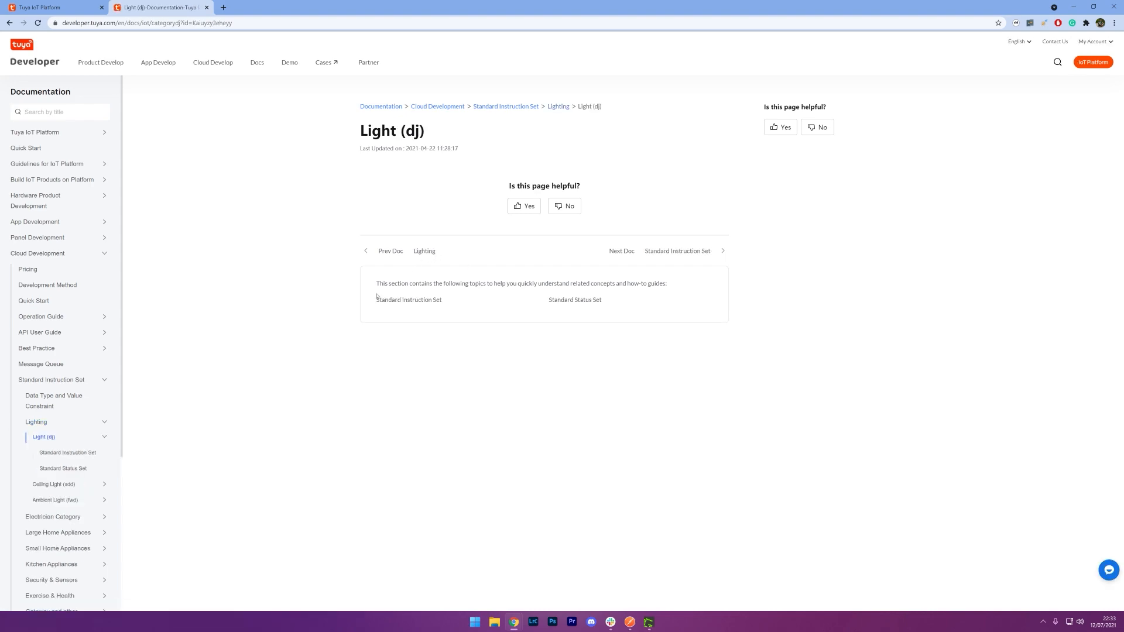
left_click(398, 300)
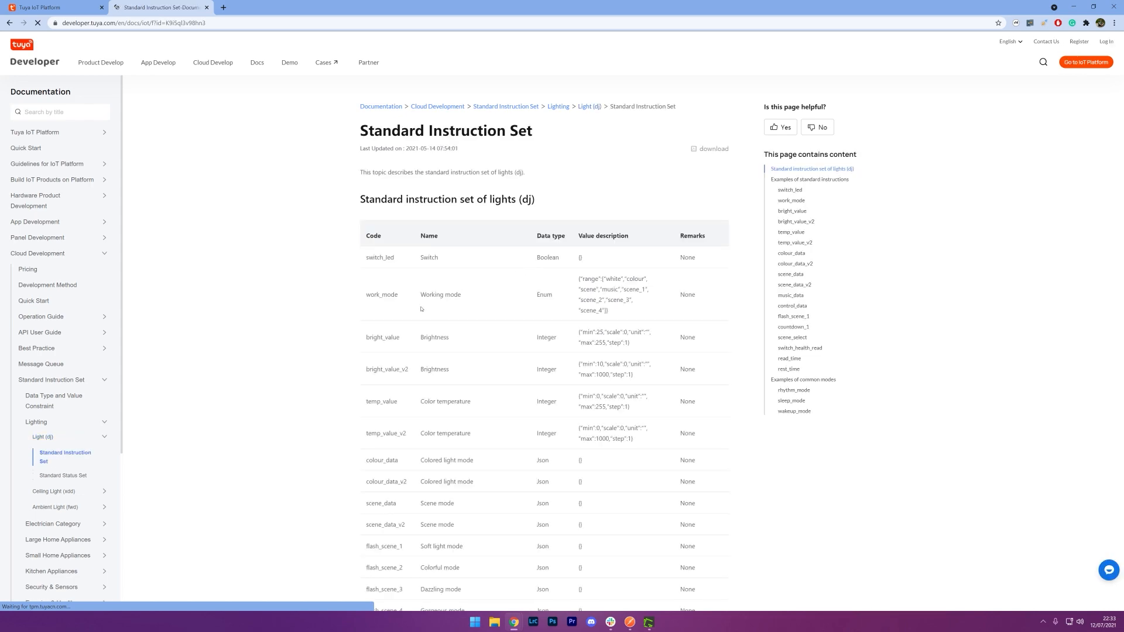
Examine the Light (dj) instruction table and the sample commands for switch_led, work_mode, bright_value and bright_value_v2.
scroll(446, 250, "down", 2)
scroll(466, 265, "down", 3)
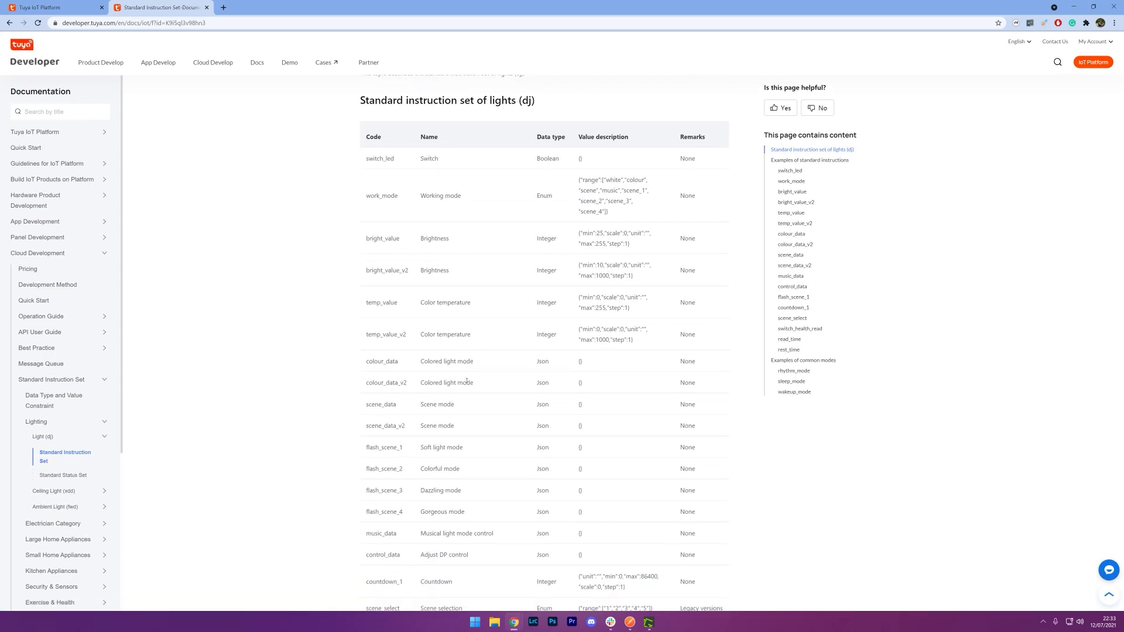
scroll(468, 413, "down", 2)
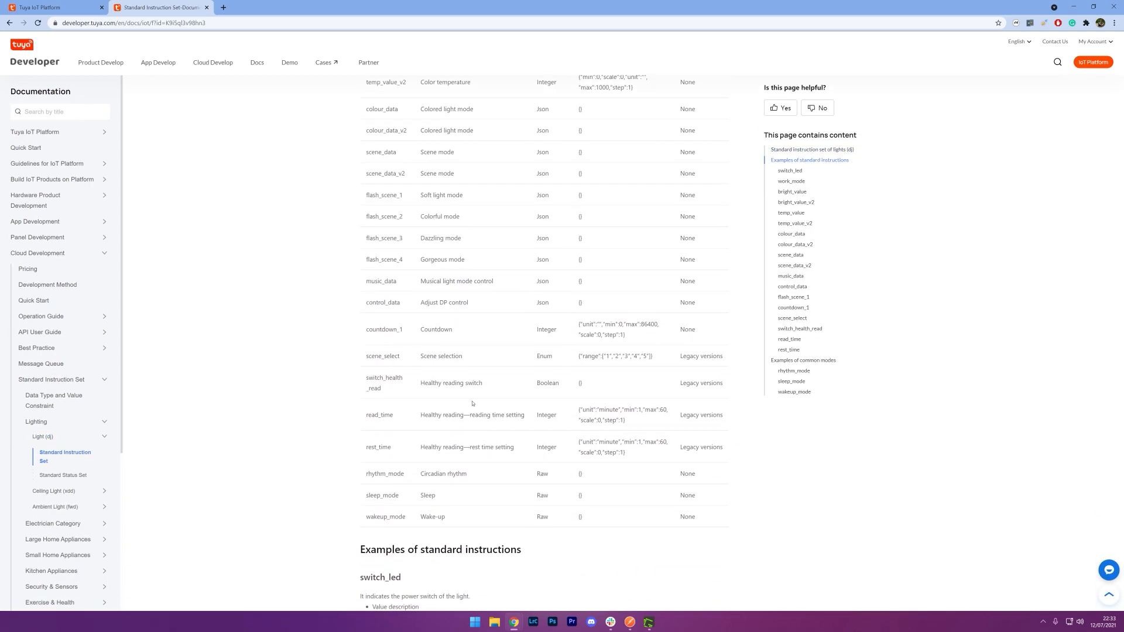
scroll(490, 386, "down", 6)
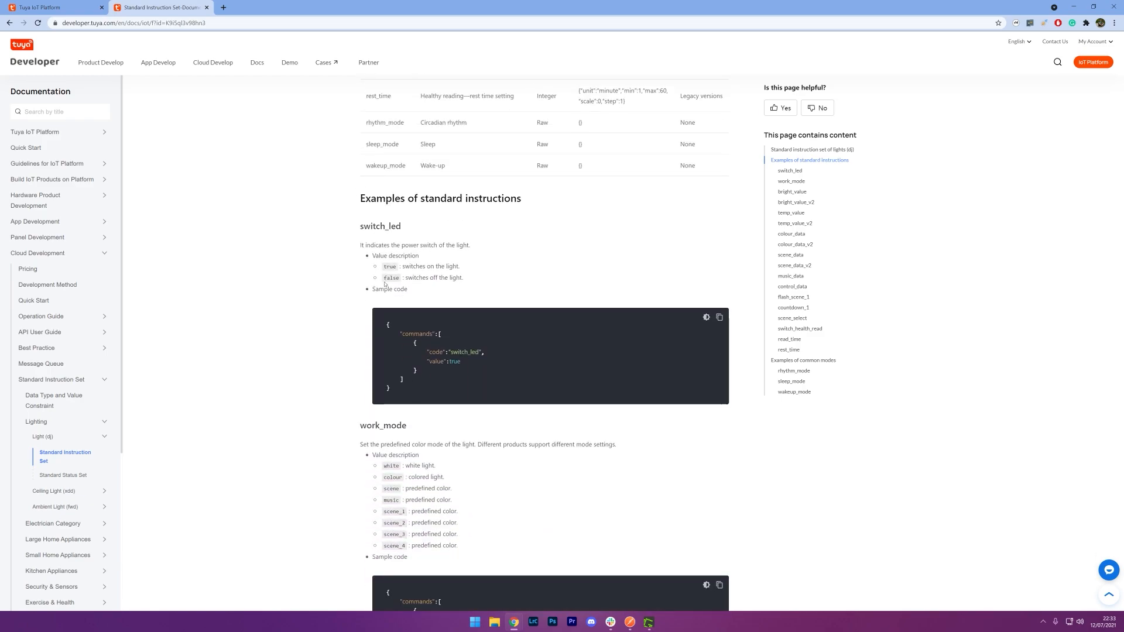
scroll(379, 354, "down", 4)
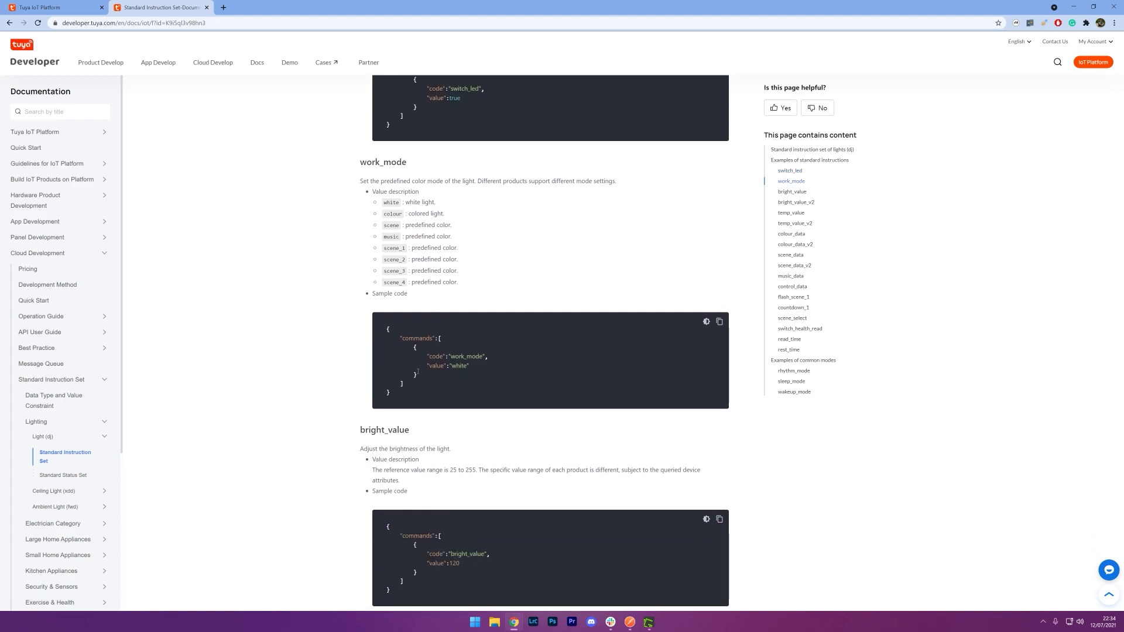
scroll(417, 375, "down", 5)
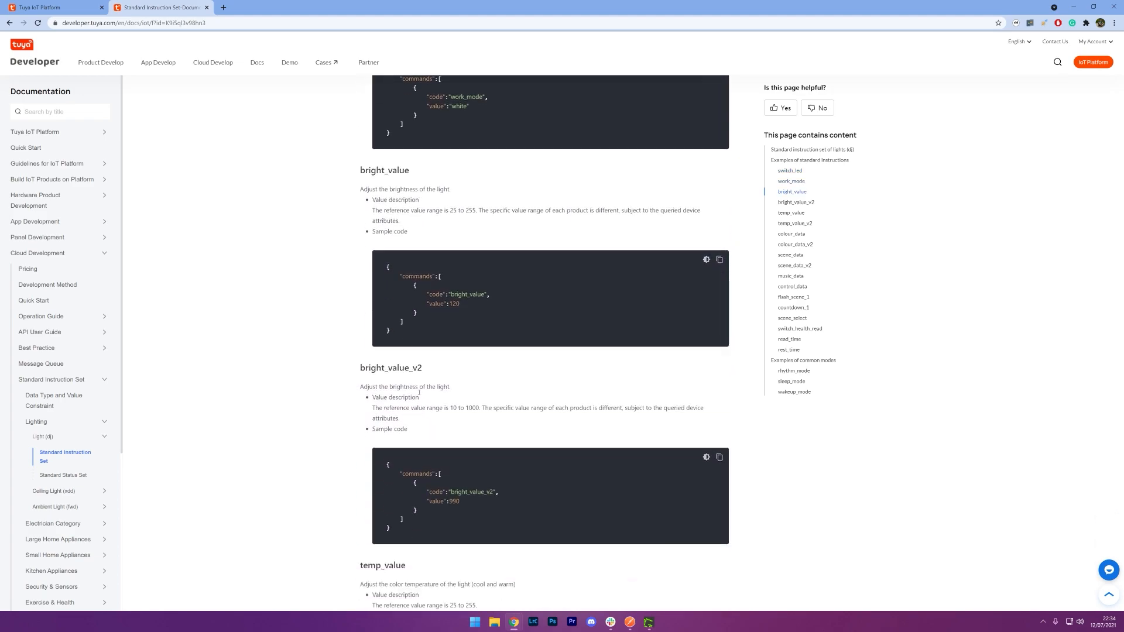
scroll(418, 389, "down", 2)
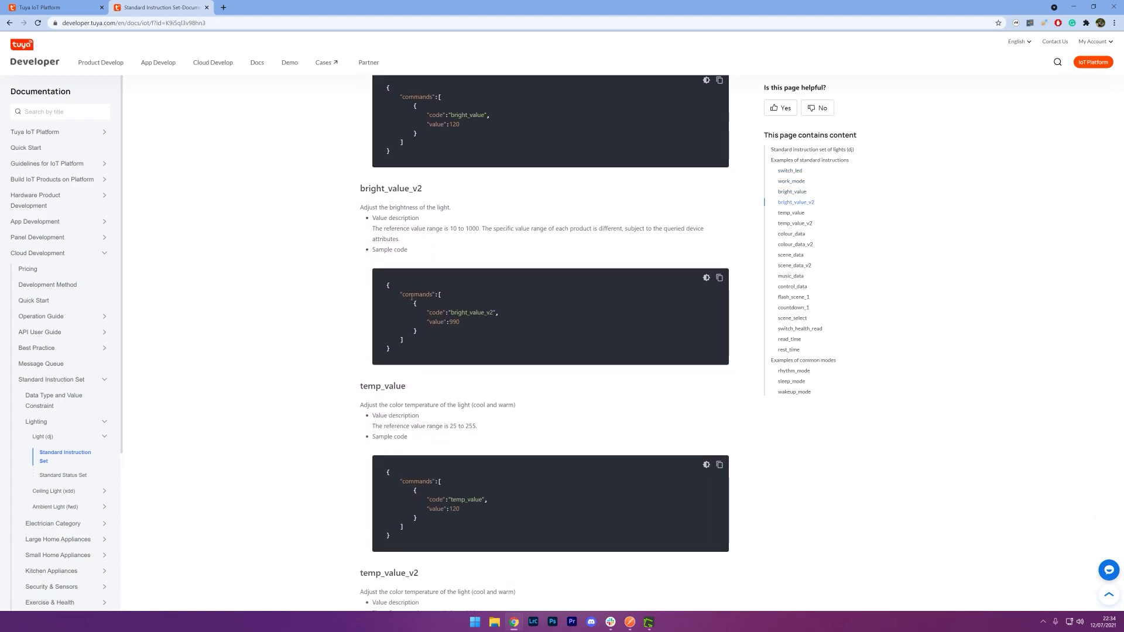
left_click_drag(404, 293, 451, 336)
scroll(450, 335, "up", 10)
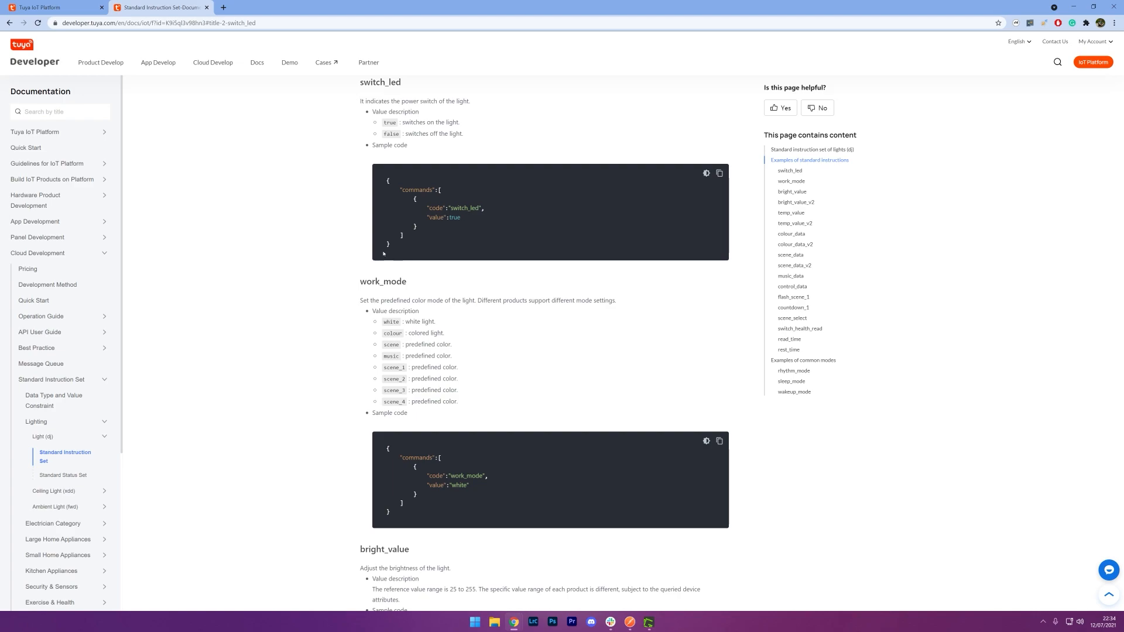
Copy the complete sample JSON command for switch_led from the Light (dj) documentation.
left_click_drag(410, 250, 375, 183)
key("ctrl+c")
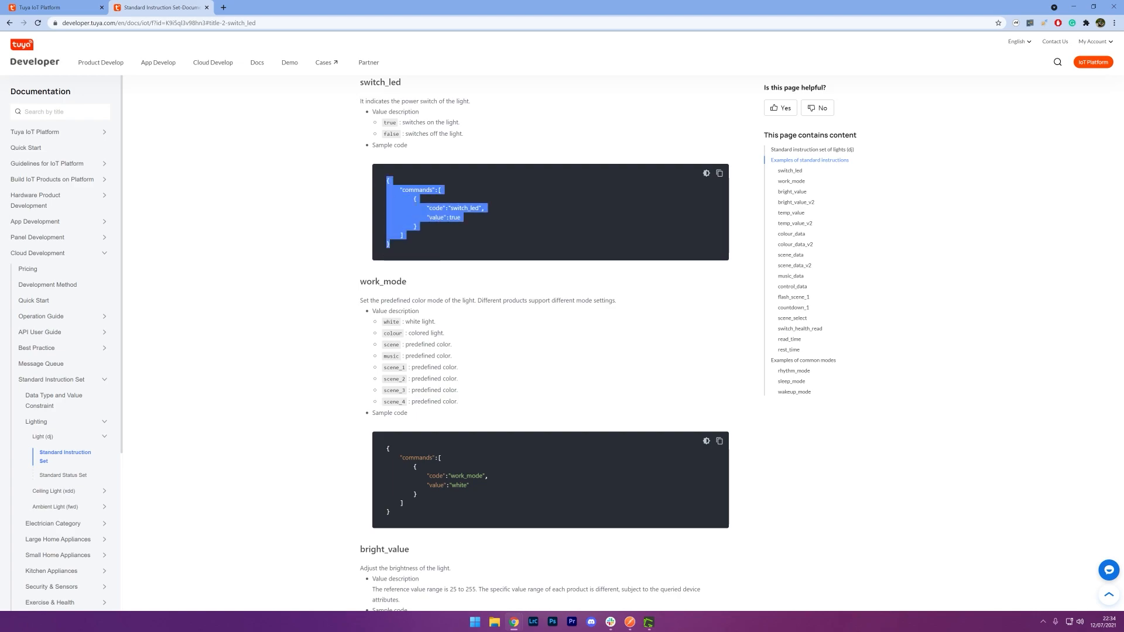
double_click(468, 208)
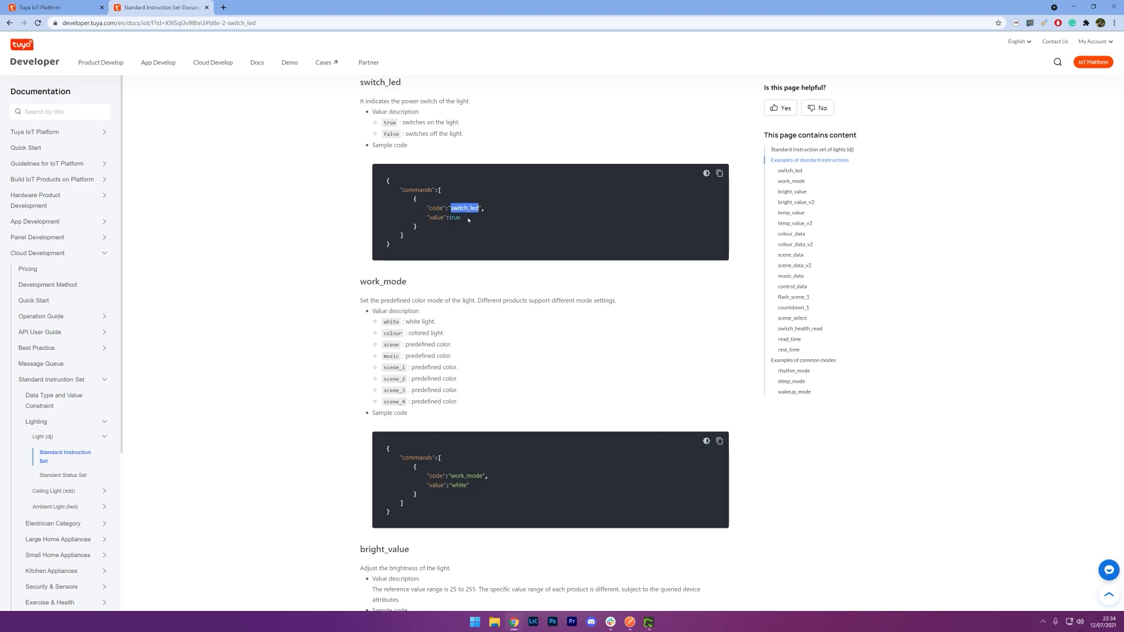
left_click(468, 220)
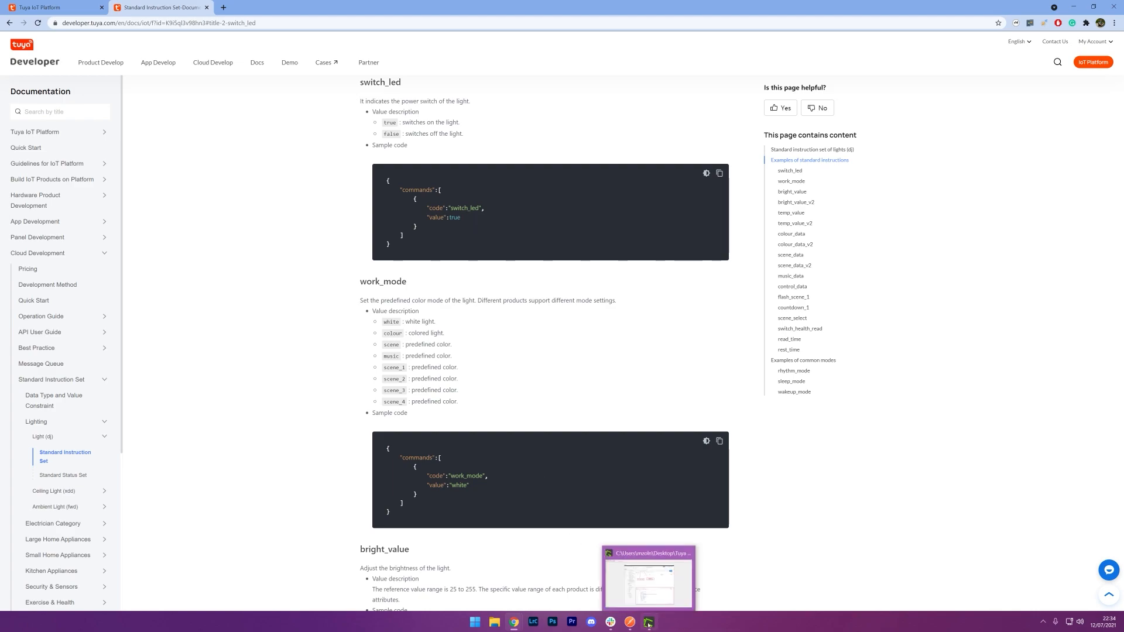
Switch to Postman, replace the Send device commands request body with the copied switch_led command, and send the request.
left_click(630, 622)
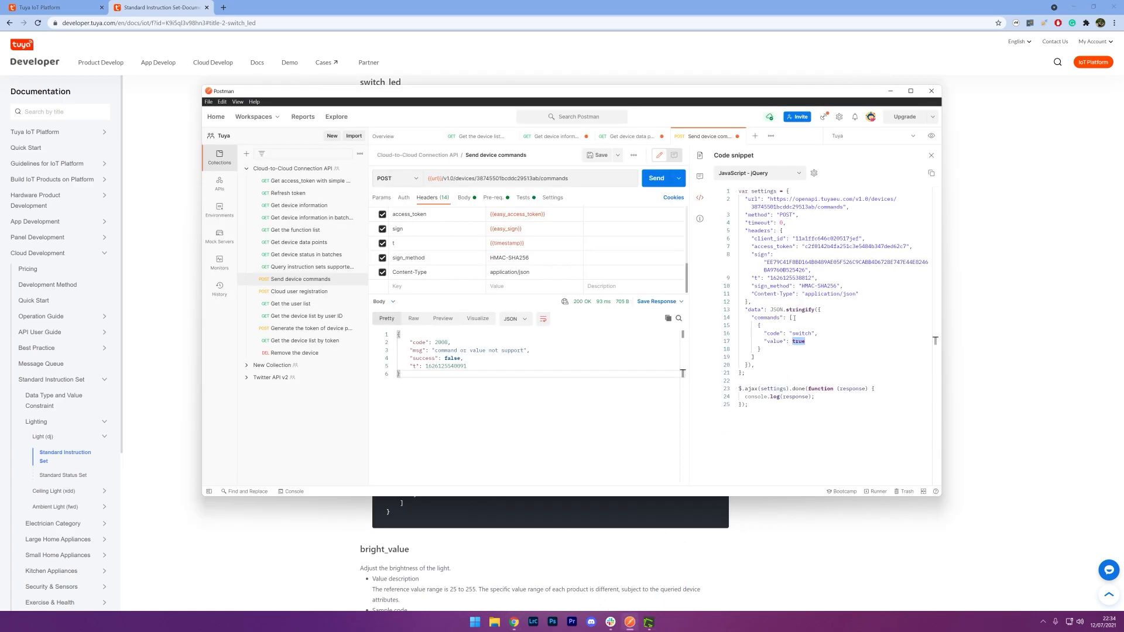
left_click_drag(754, 311, 780, 369)
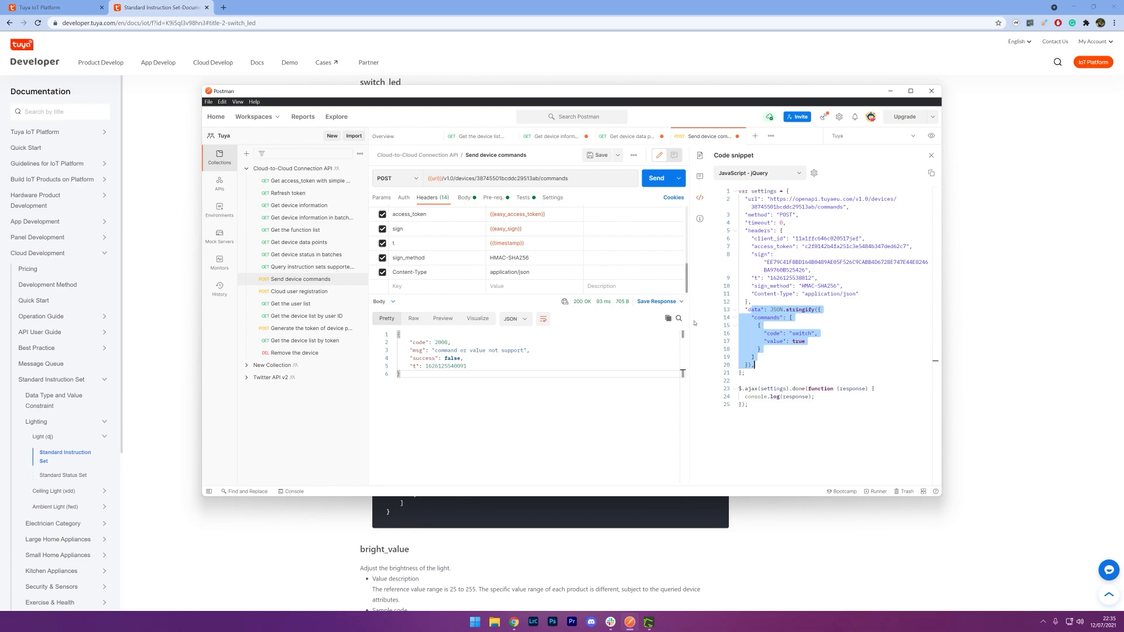
left_click(464, 198)
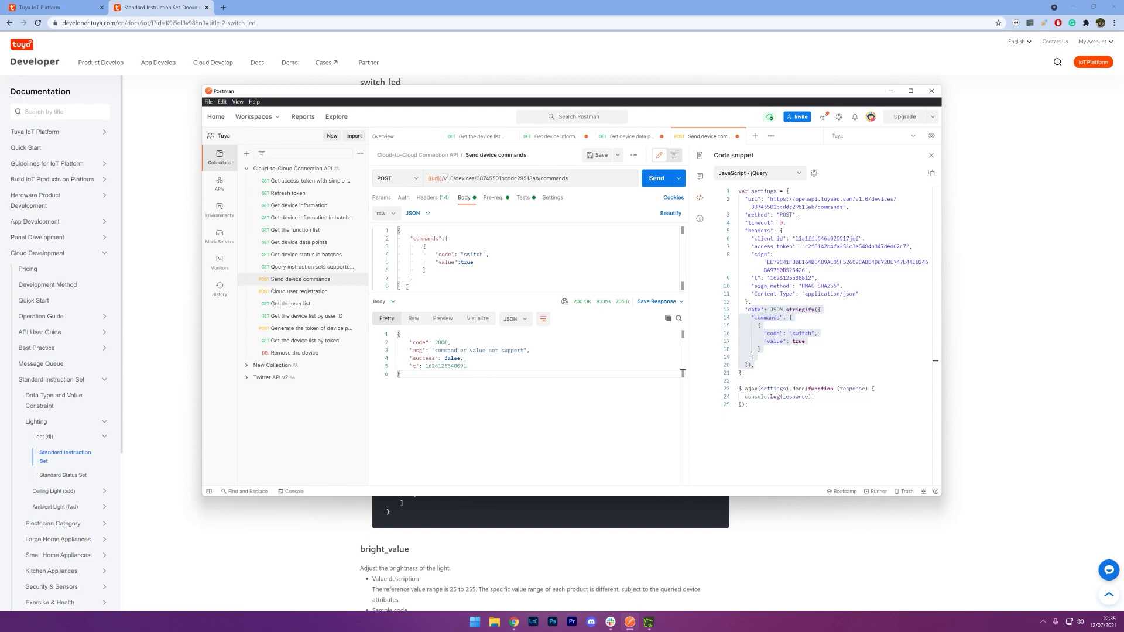
left_click_drag(406, 287, 382, 220)
key("BackSpace")
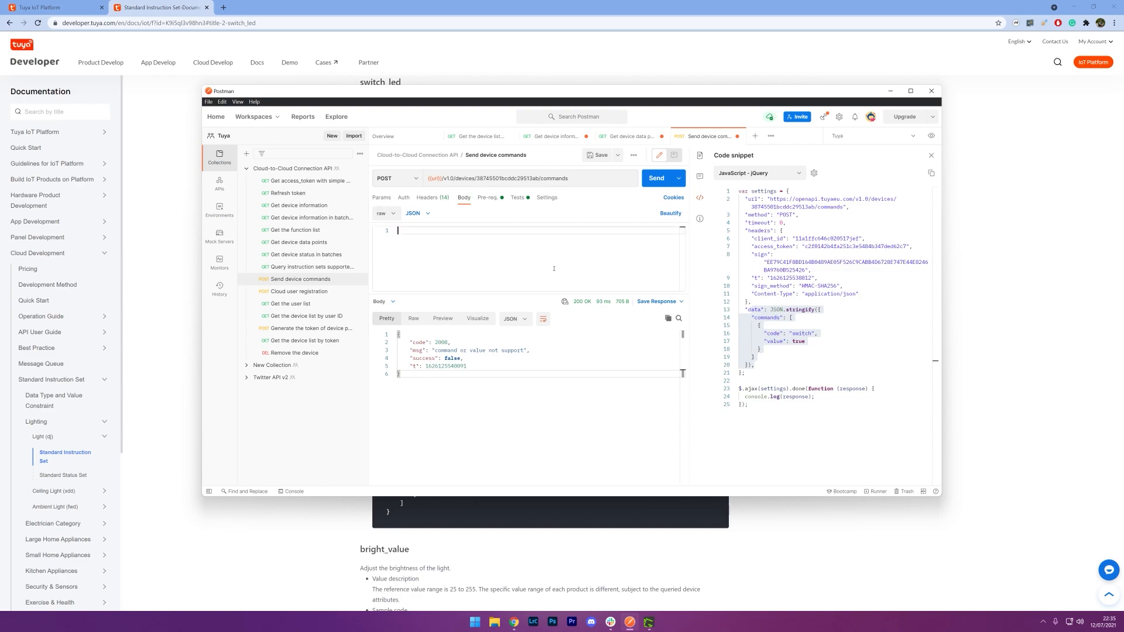
key("ctrl+v")
left_click(654, 178)
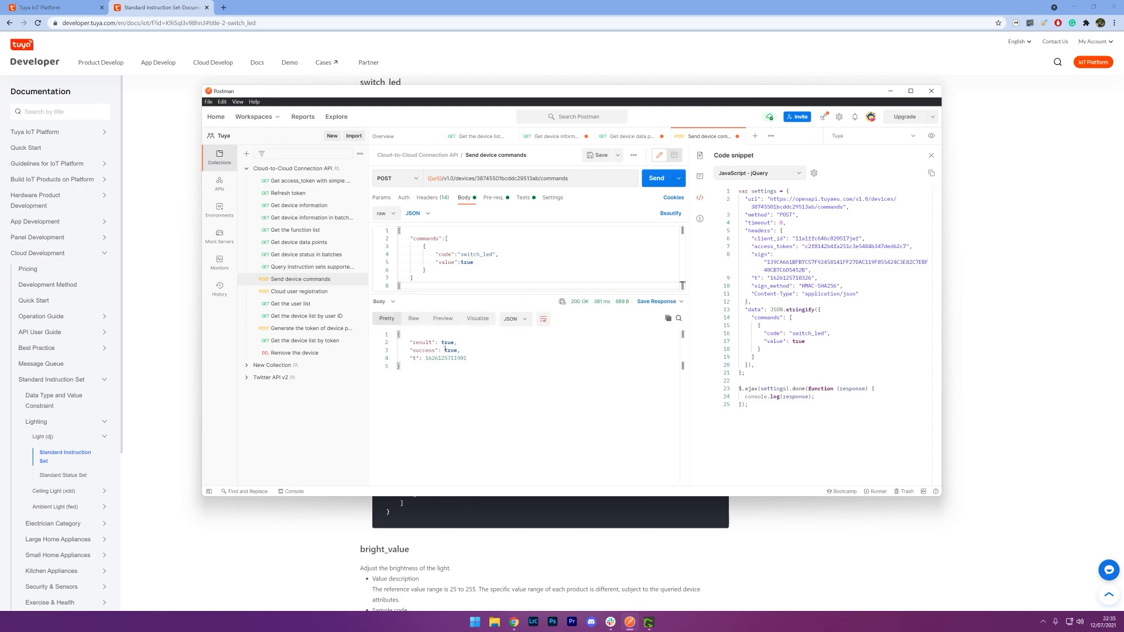
double_click(447, 345)
double_click(450, 350)
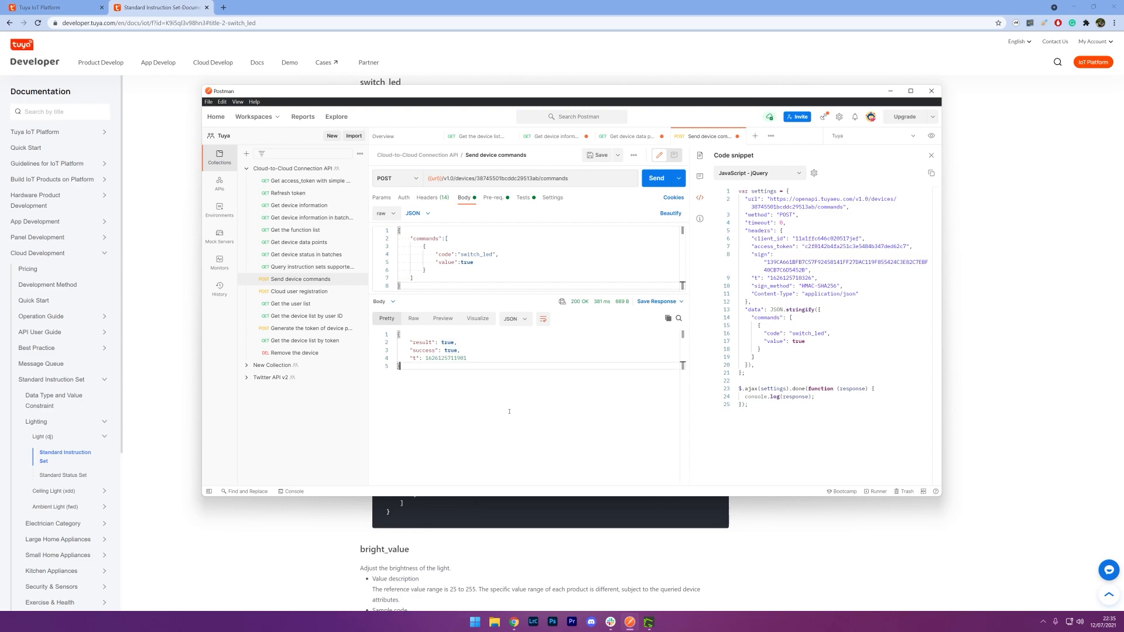
left_click(640, 351)
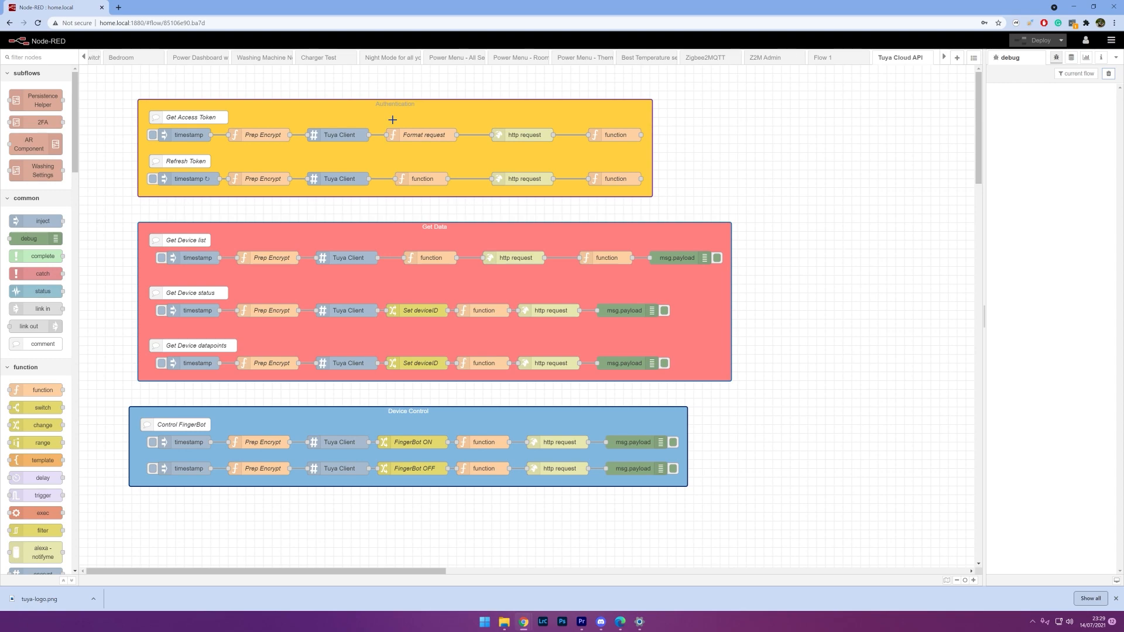
In Node-RED's Tuya Cloud API flow, examine how the Get Access Token sequence's Prep Encrypt function combines client_id and time.
left_click(202, 141)
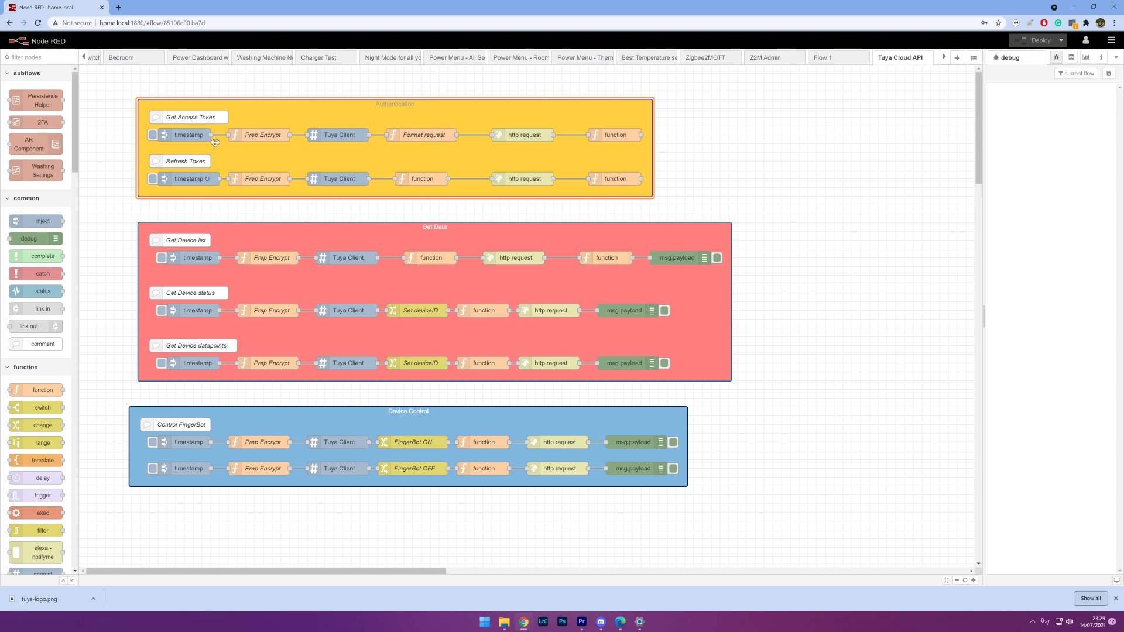
left_click(263, 140)
double_click(263, 138)
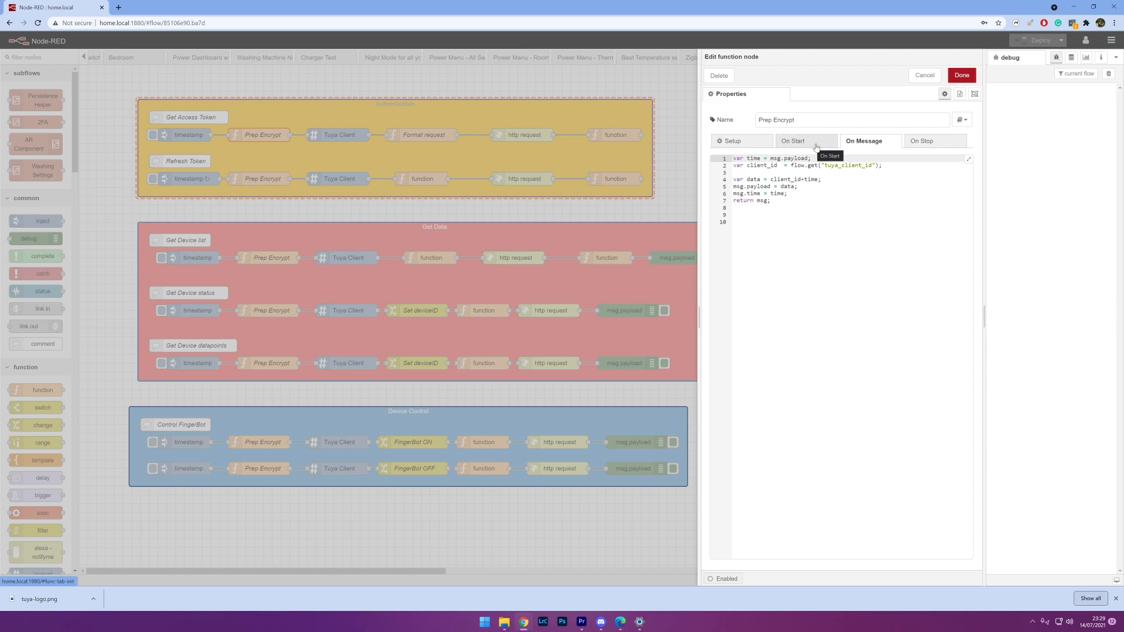
left_click(789, 194)
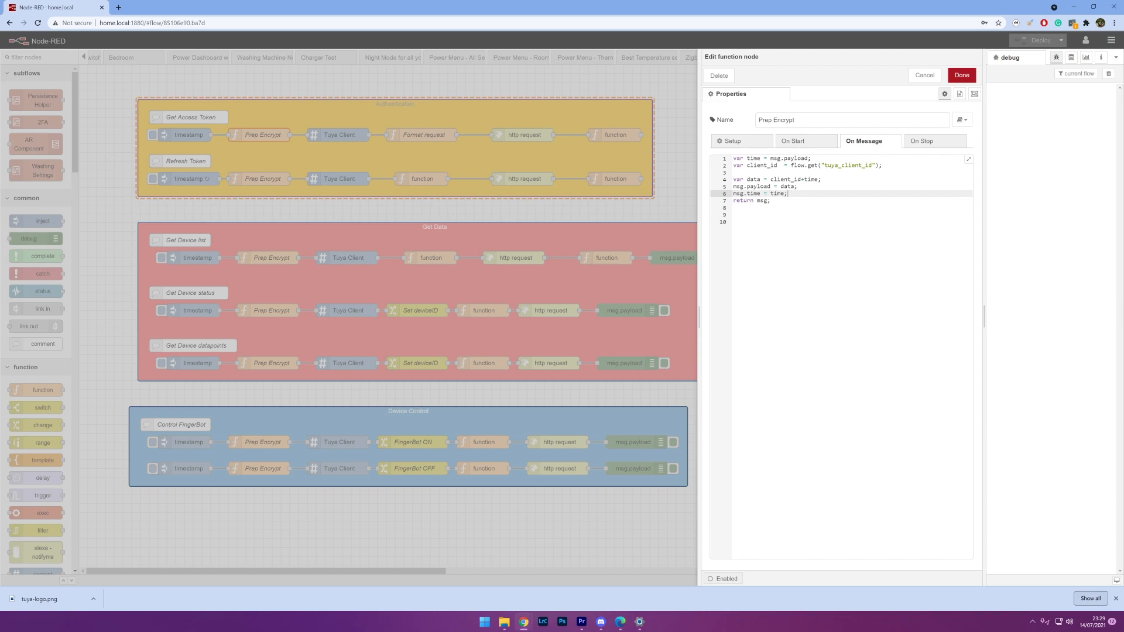
left_click_drag(770, 180, 798, 179)
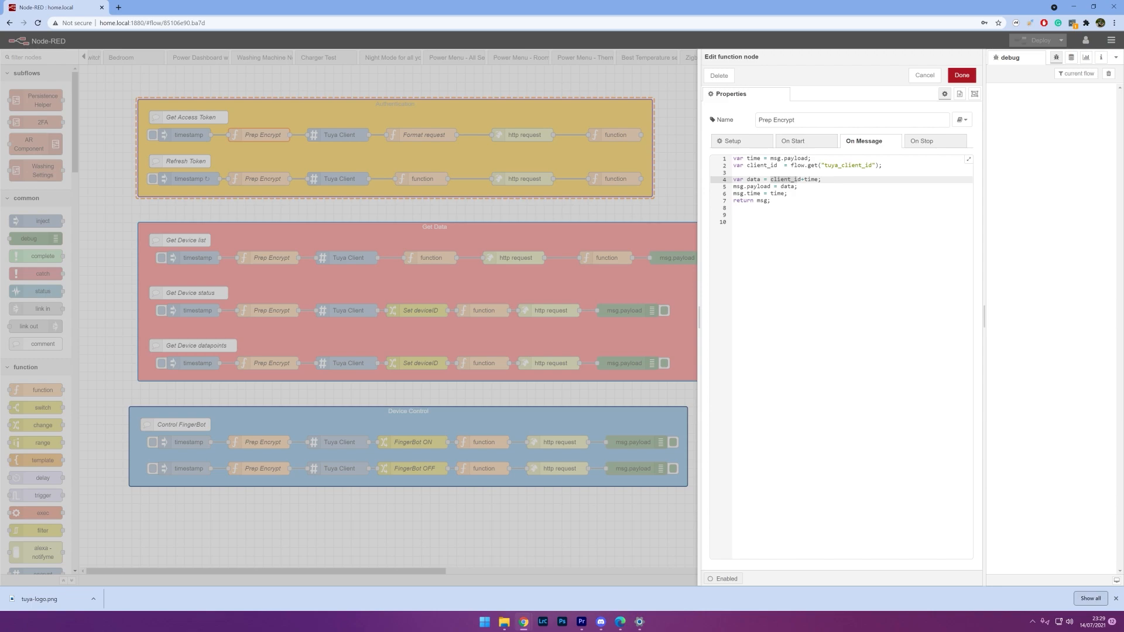
left_click(807, 180)
left_click(684, 184)
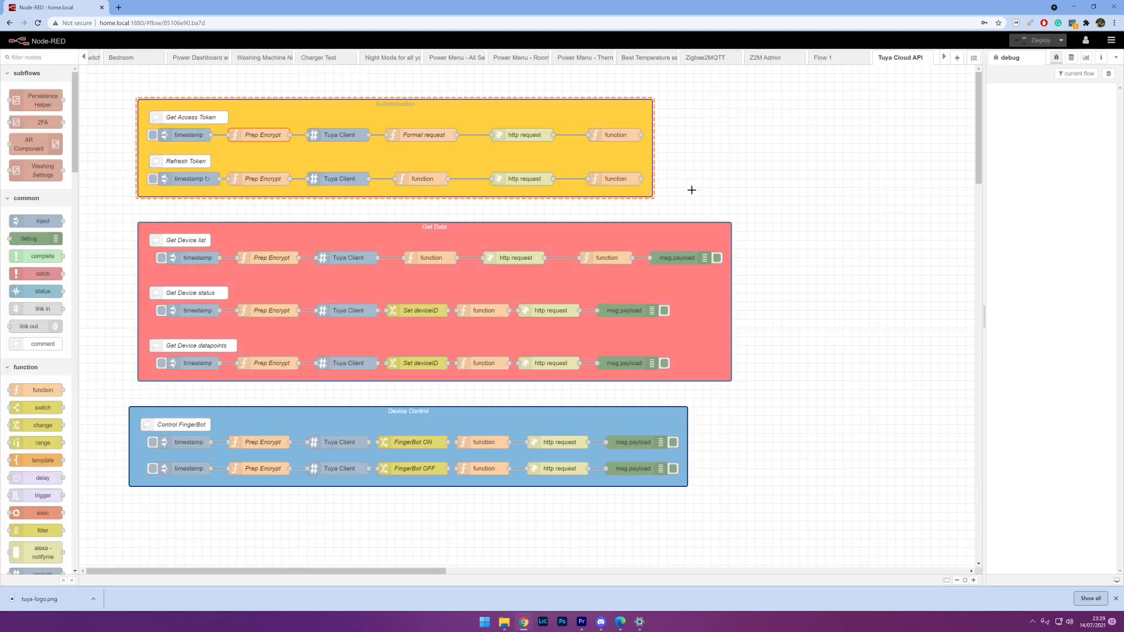
Review the installed node-red-contrib-crypto-js-dynamic package in Node-RED's palette manager, and close the settings.
left_click(350, 139)
left_click(1111, 40)
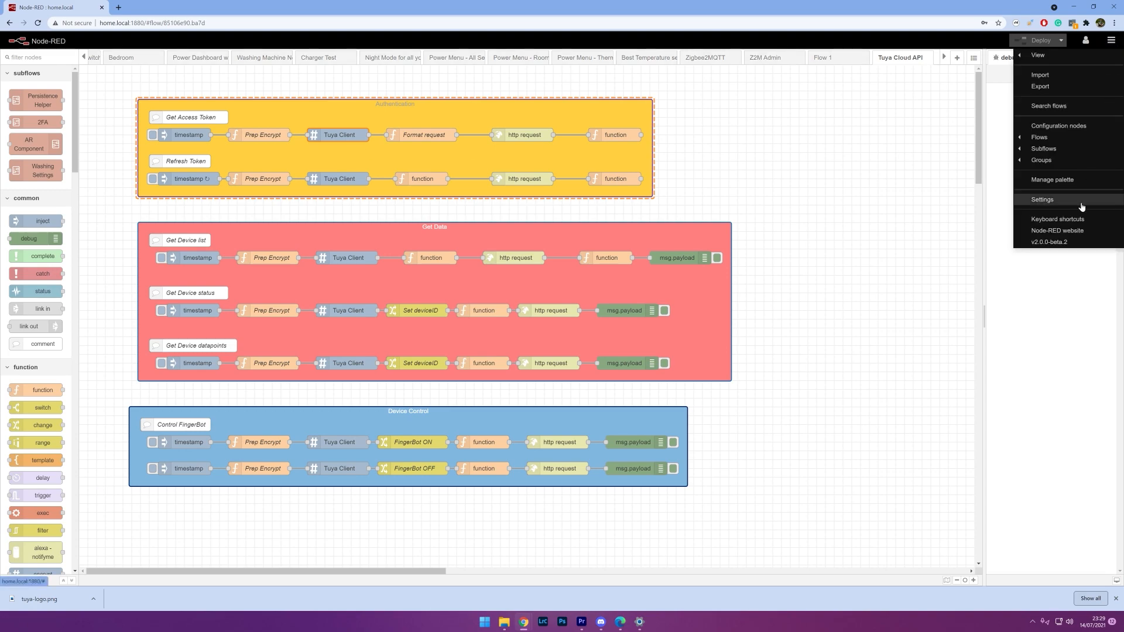
left_click(1067, 185)
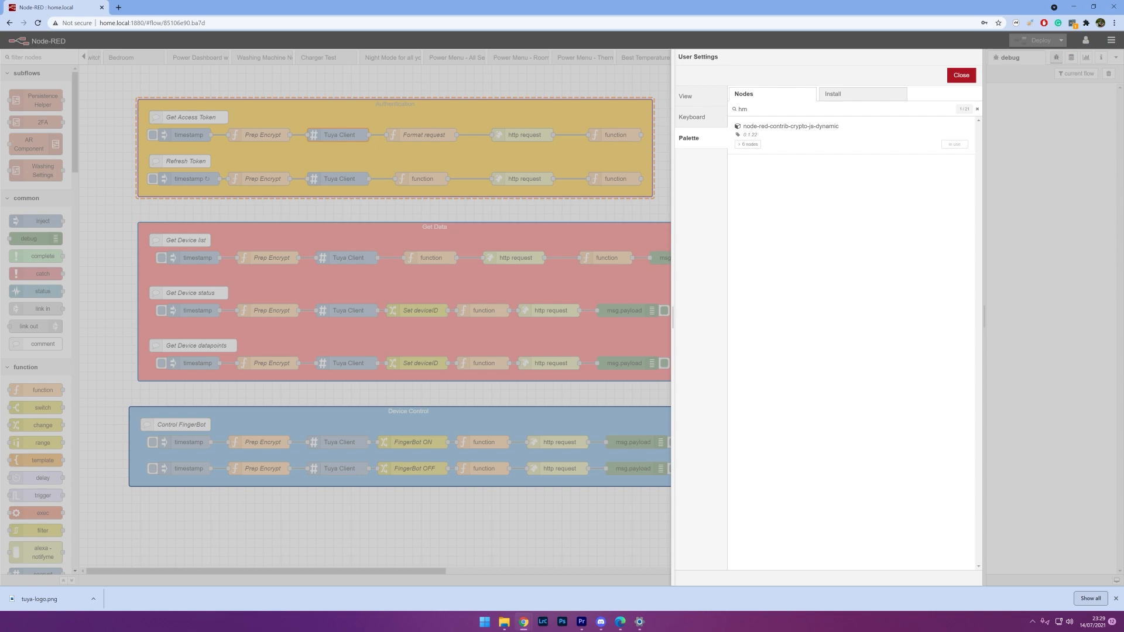
left_click(960, 75)
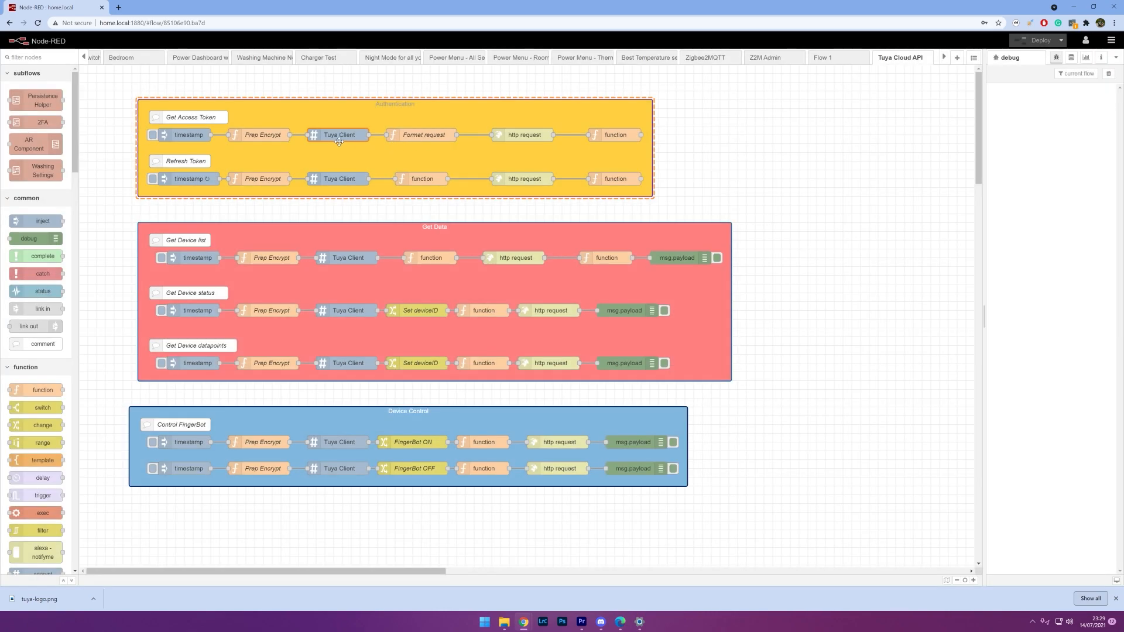
In the Get Access Token sequence's Format request function, examine the request headers, the GET method and the token URL path.
double_click(436, 134)
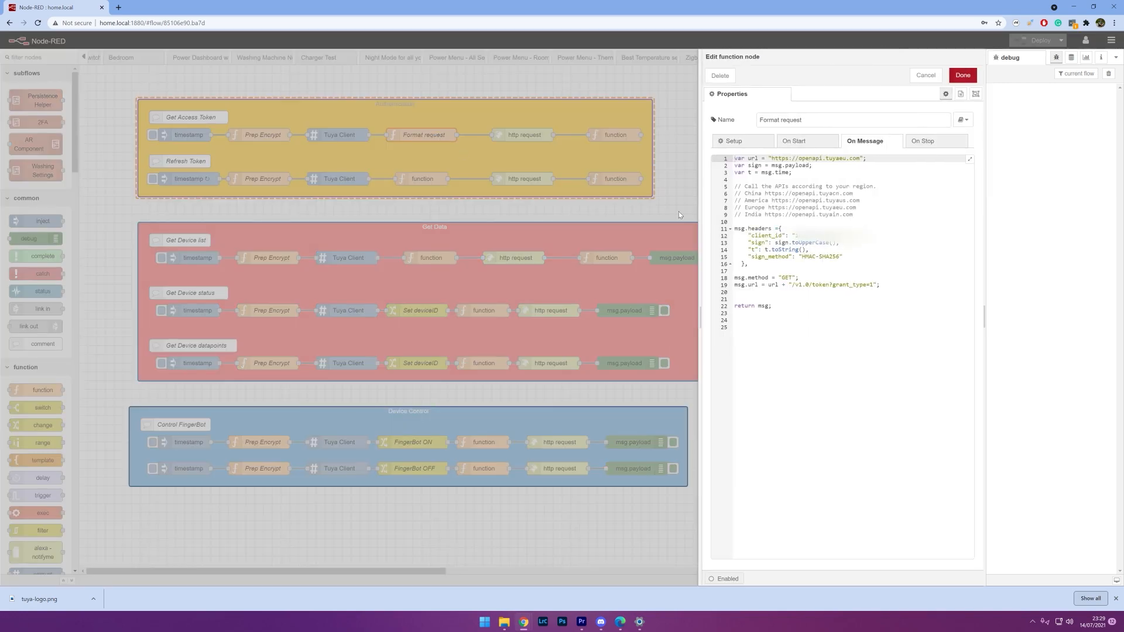
left_click(432, 151)
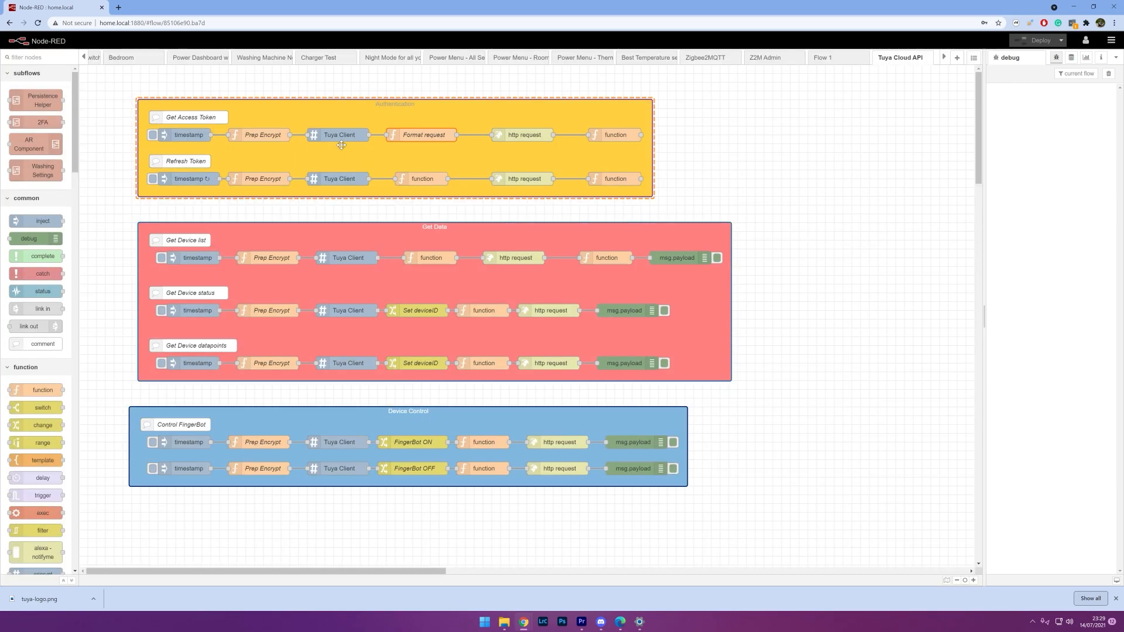
double_click(436, 135)
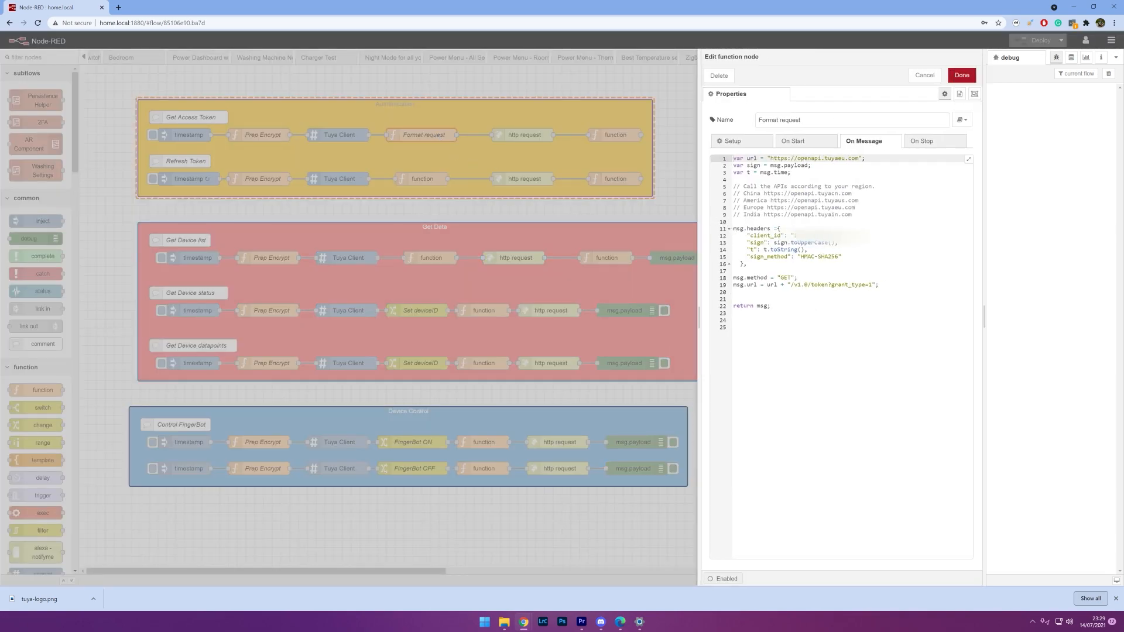
left_click_drag(733, 228, 747, 264)
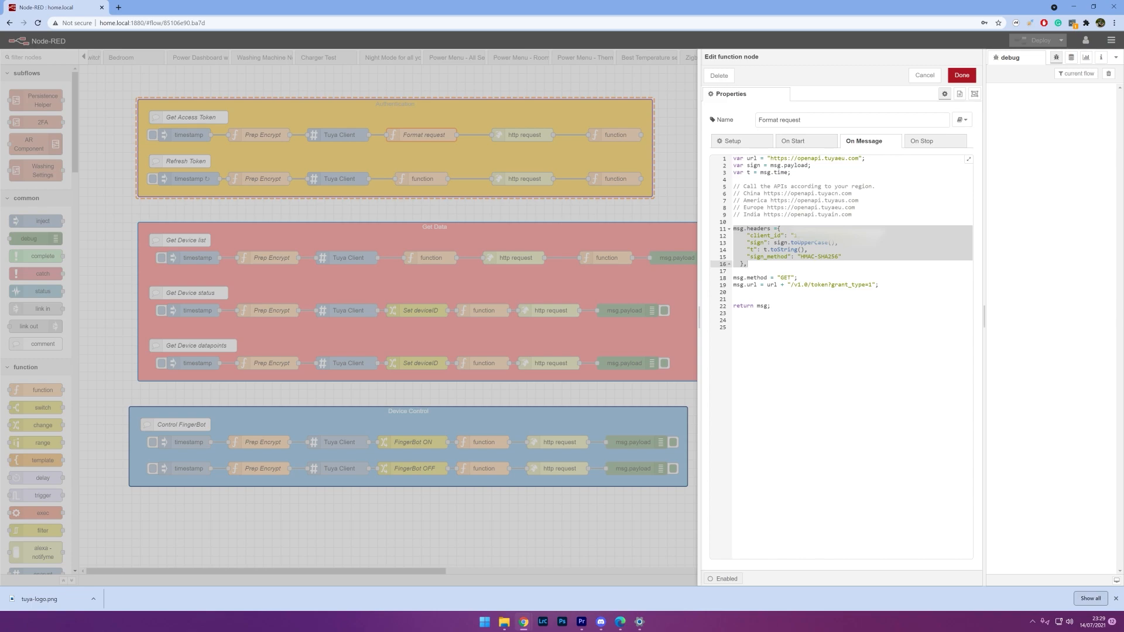
left_click(748, 264)
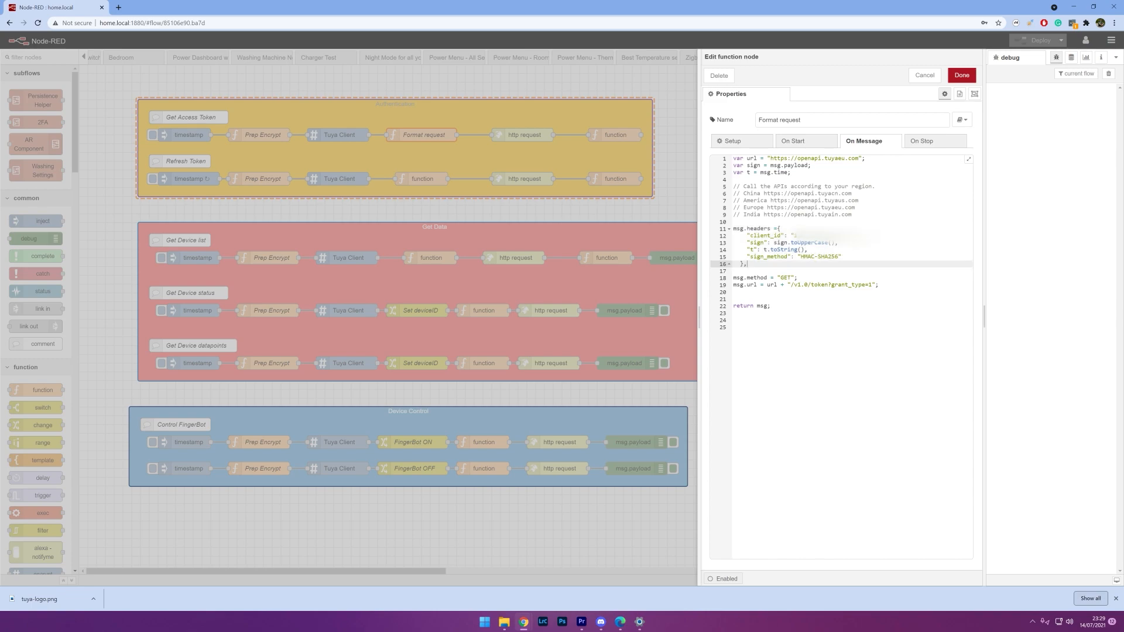
left_click(783, 278)
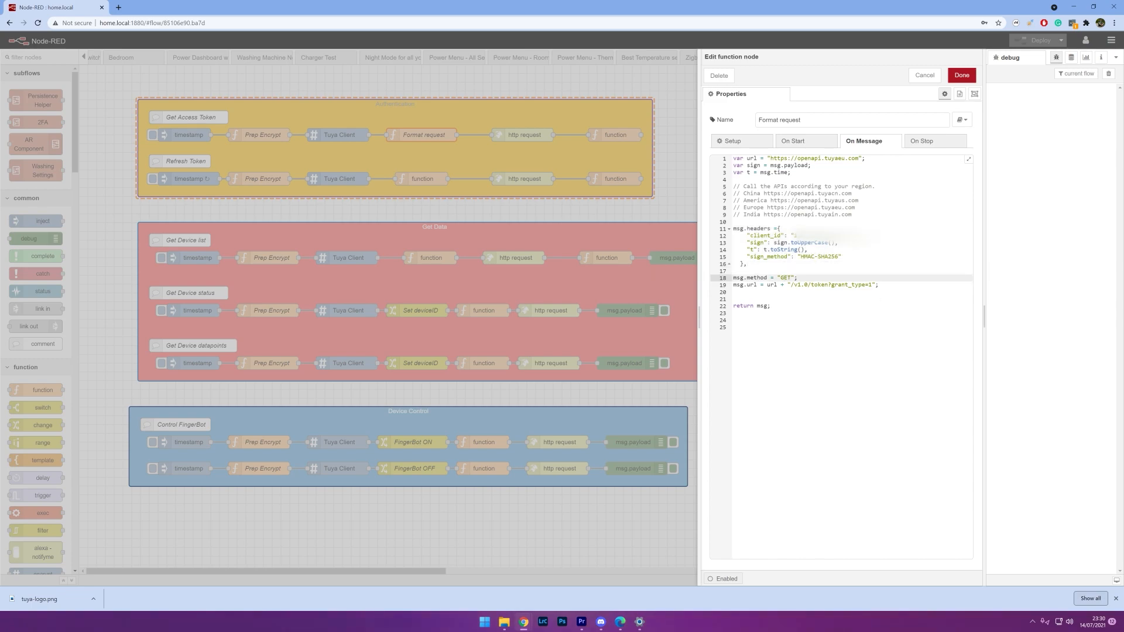
left_click_drag(790, 284, 879, 284)
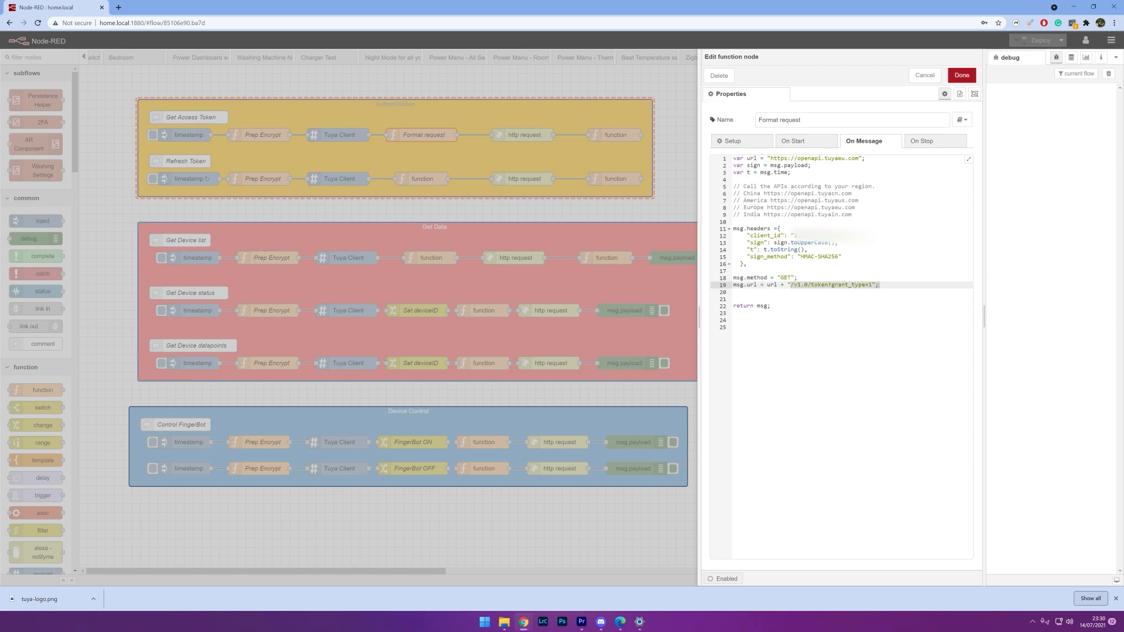
left_click(774, 284)
Review the regional API base URLs for China, America, Europe and India in the Format request function, and close the node.
left_click_drag(839, 158, 845, 158)
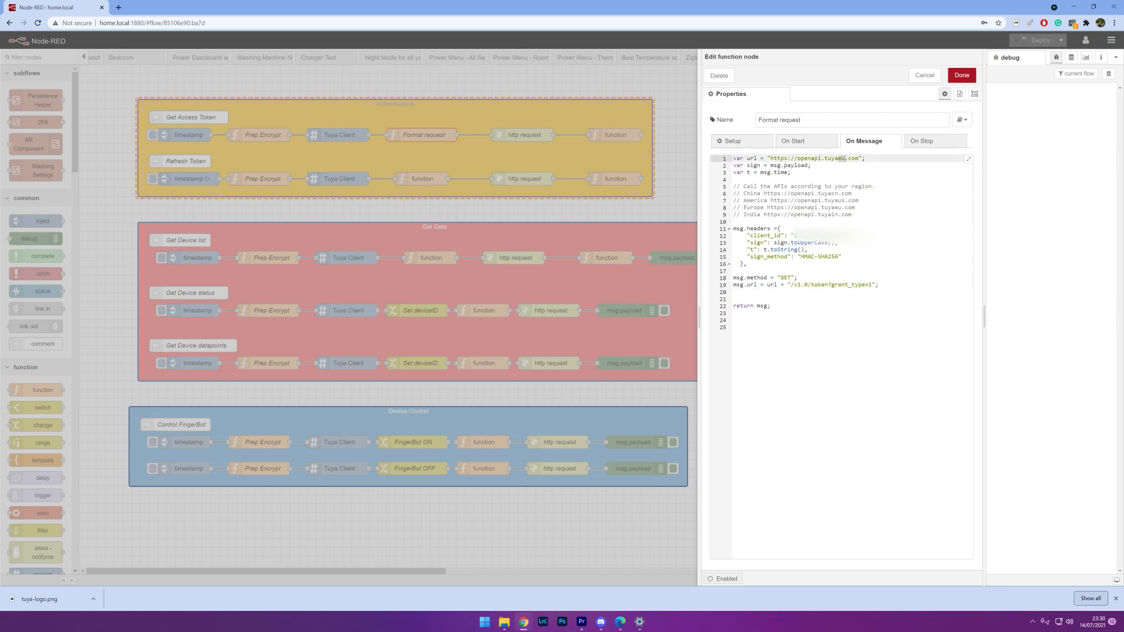
left_click_drag(856, 214, 743, 193)
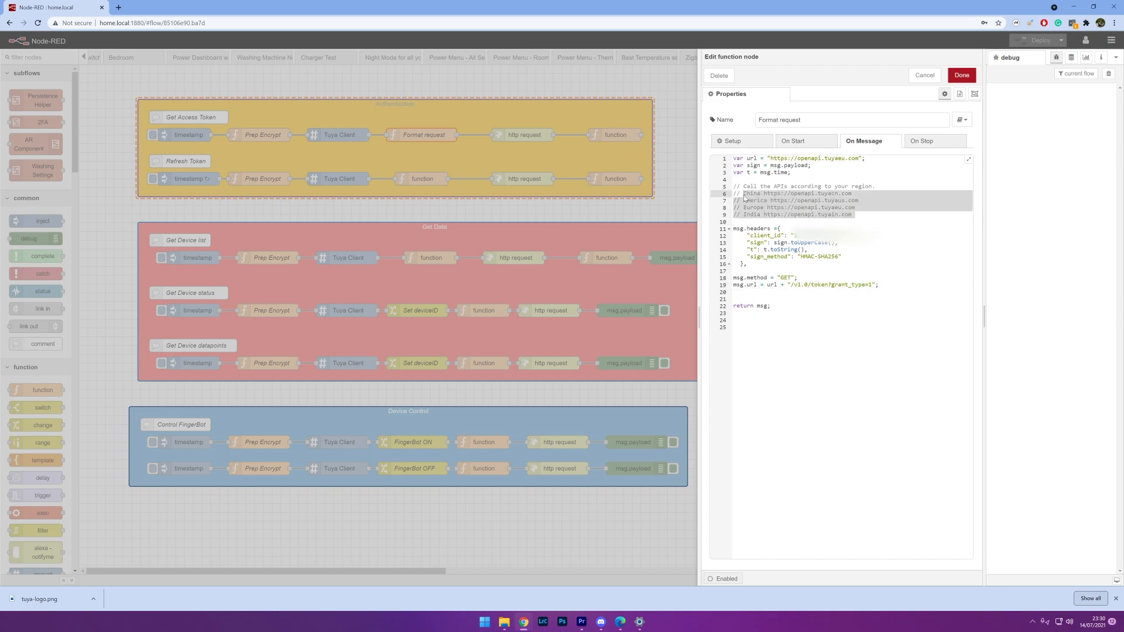
left_click(832, 194)
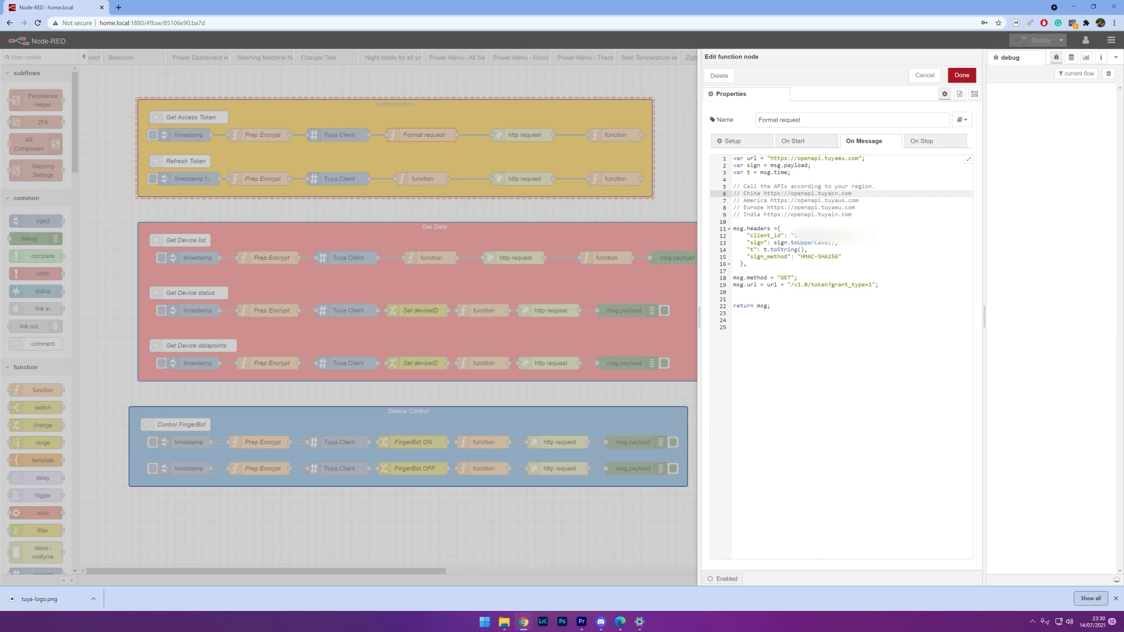
left_click(962, 75)
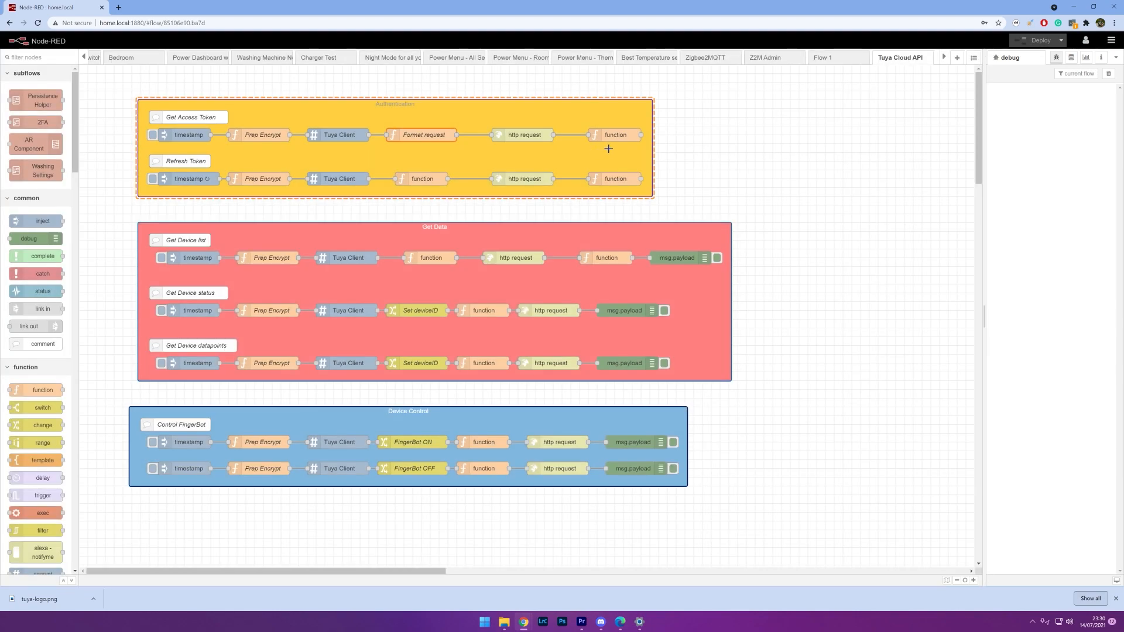
Examine how the last function in the Get Access Token sequence stores access_token and refresh_token in the tuya flow variable.
double_click(611, 142)
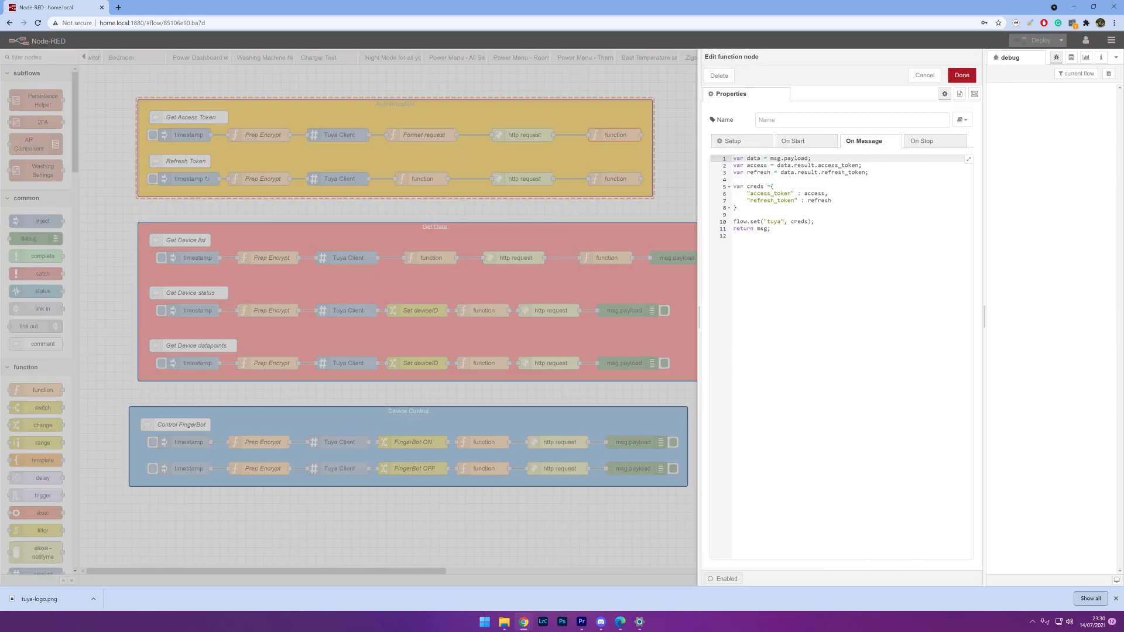
left_click_drag(750, 194, 788, 201)
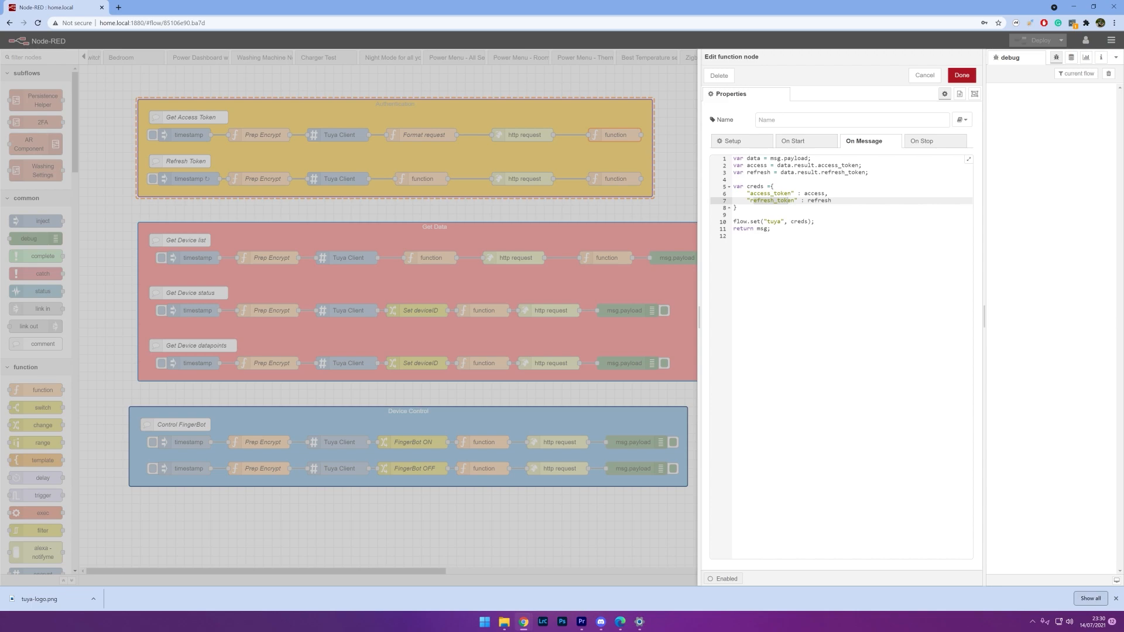
left_click(758, 200)
left_click(760, 193)
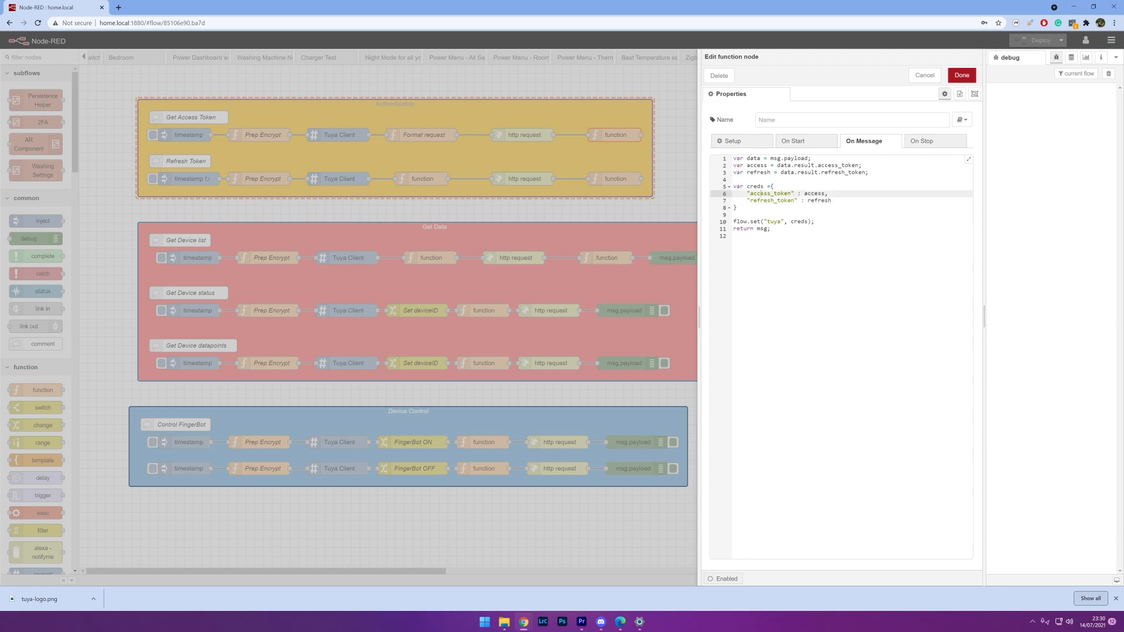
left_click(962, 75)
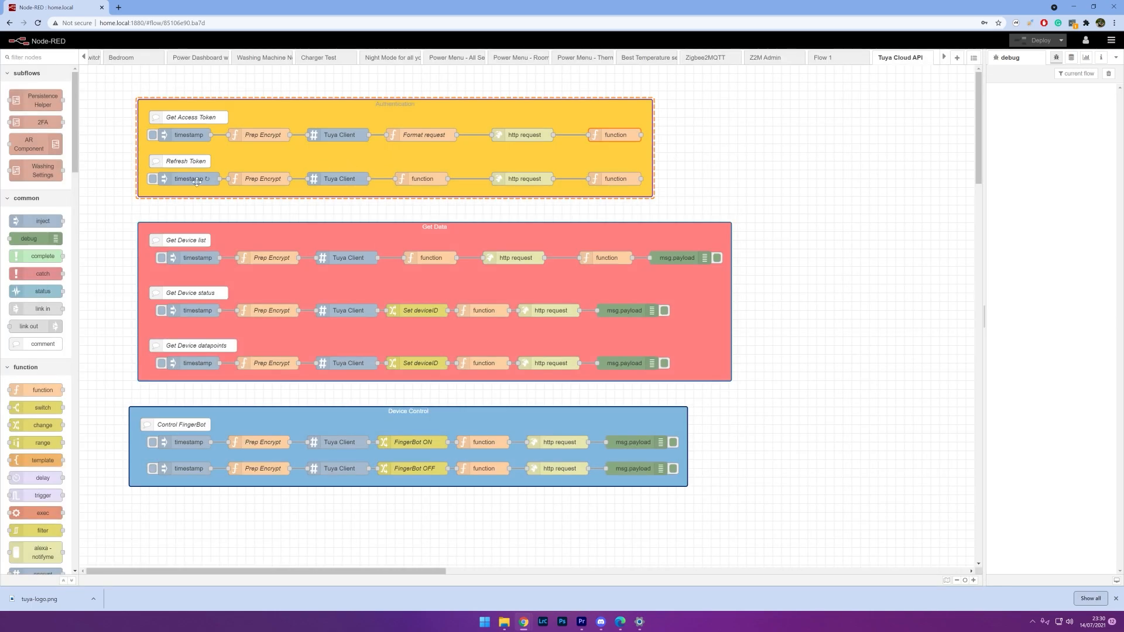
Review the Refresh Token sequence's Prep Encrypt function and its last function, which saves the access and refresh tokens.
left_click(191, 183)
double_click(280, 183)
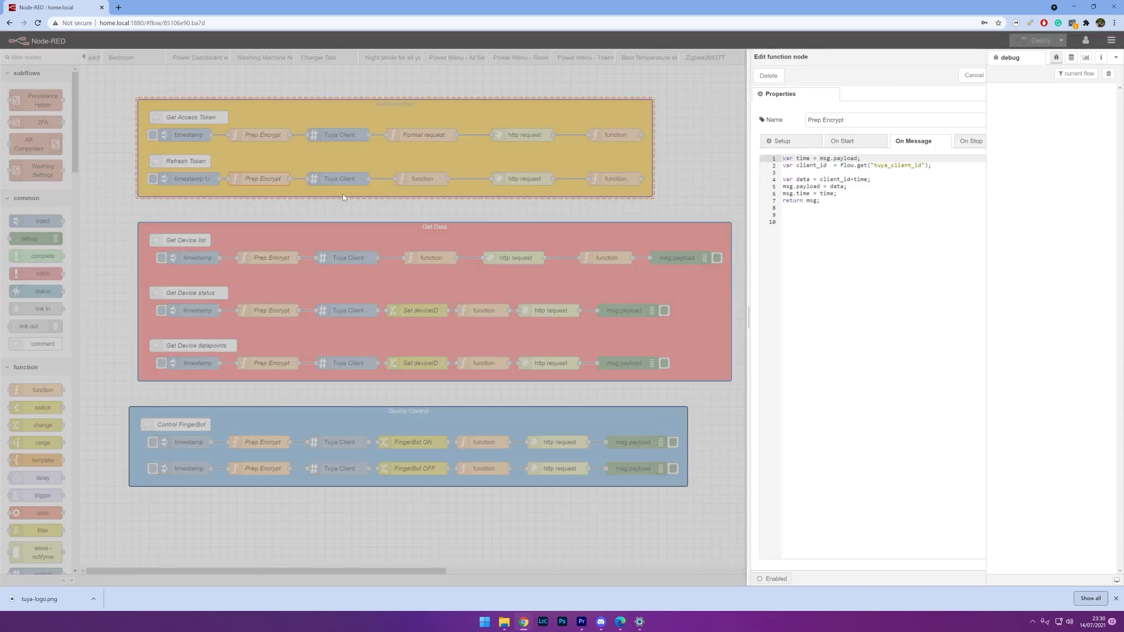
left_click(735, 215)
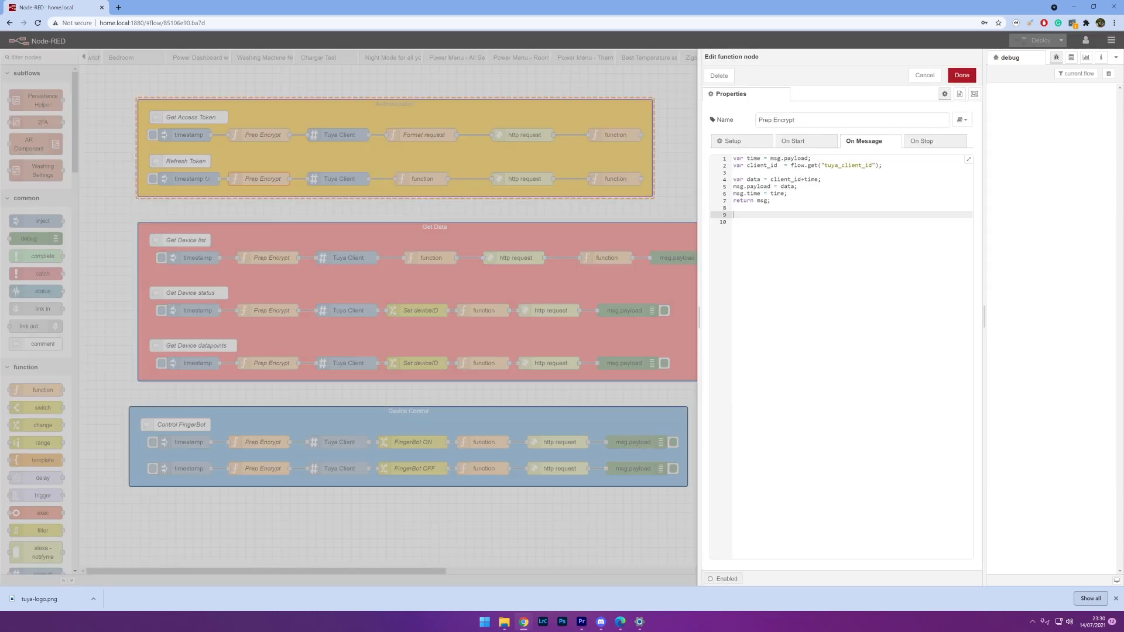
left_click(962, 74)
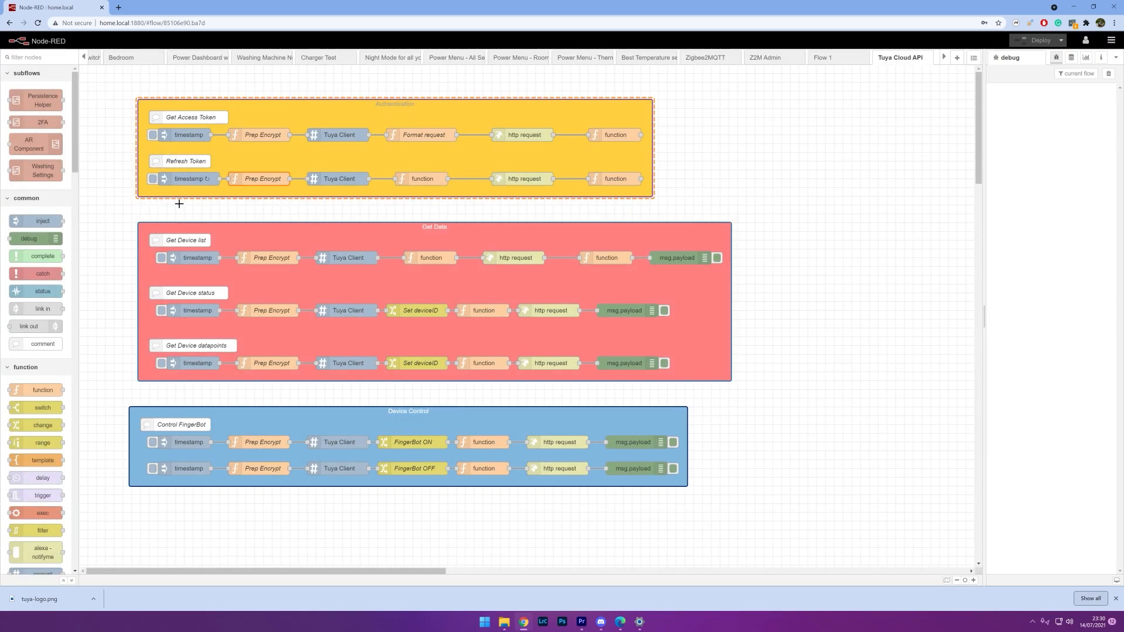
double_click(601, 180)
double_click(771, 194)
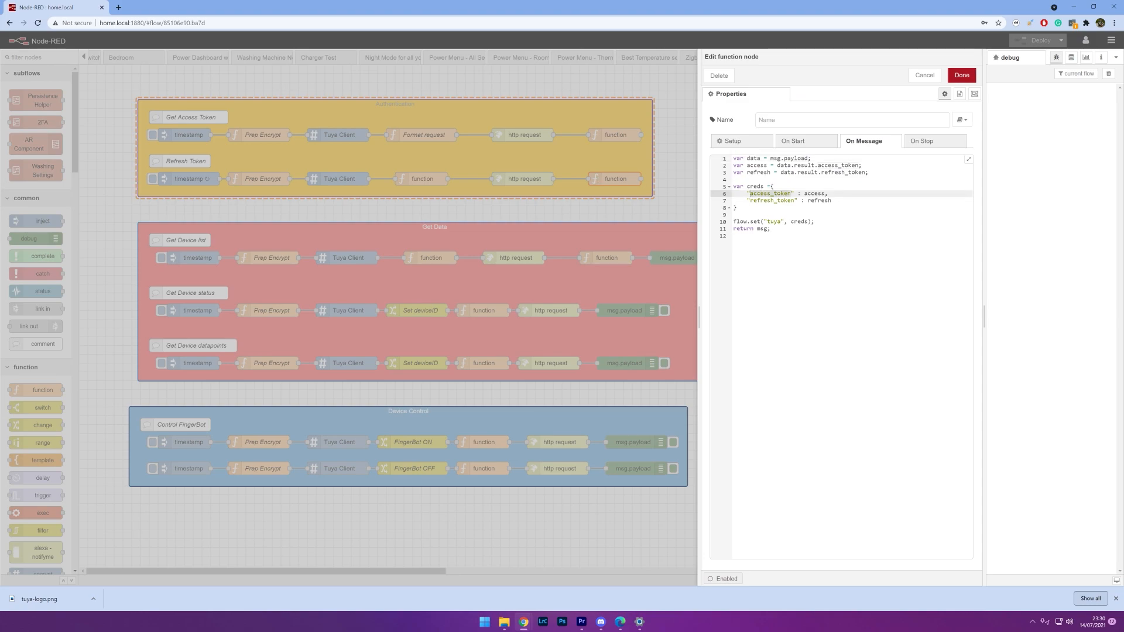
double_click(772, 201)
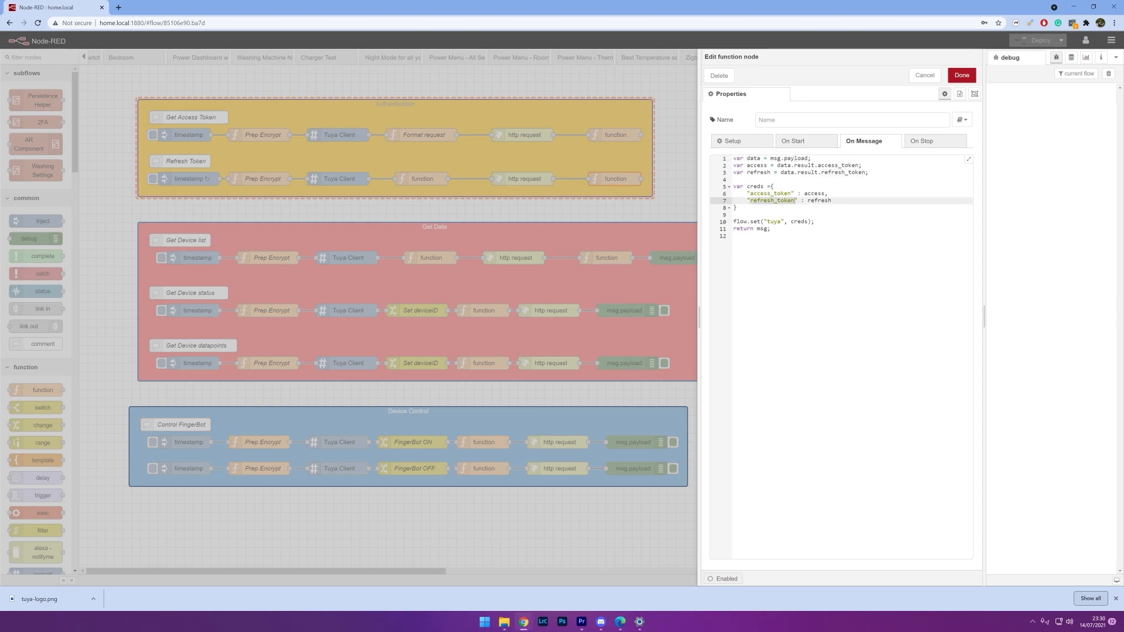
left_click(961, 75)
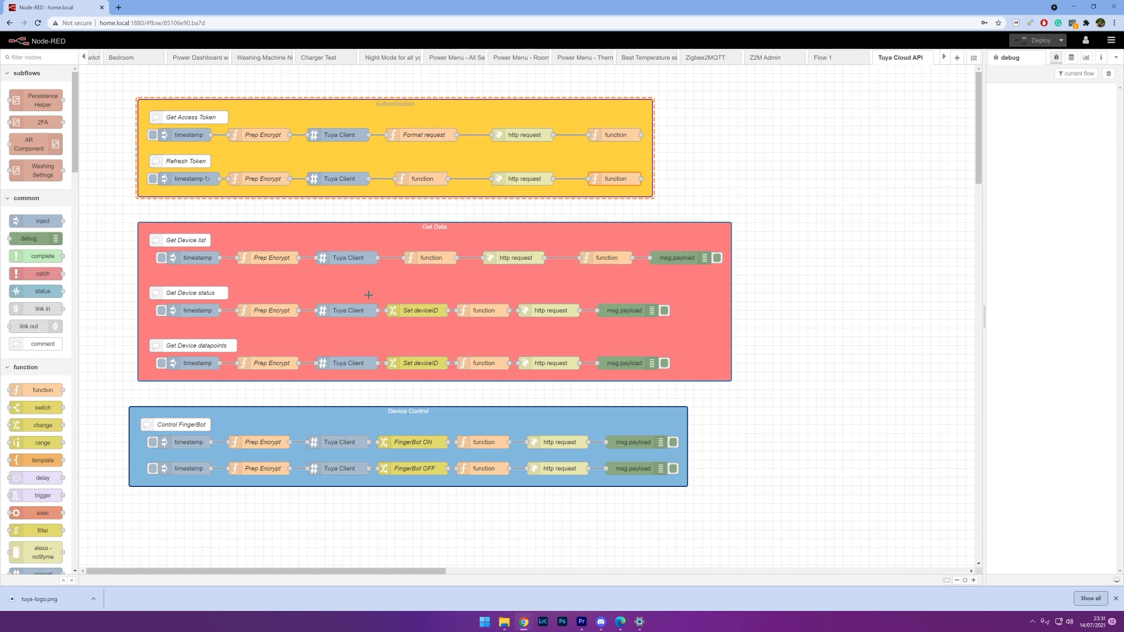
Examine how the Get Device list function before the http request builds its headers with access_token and its devices URL with uid.
left_click(200, 261)
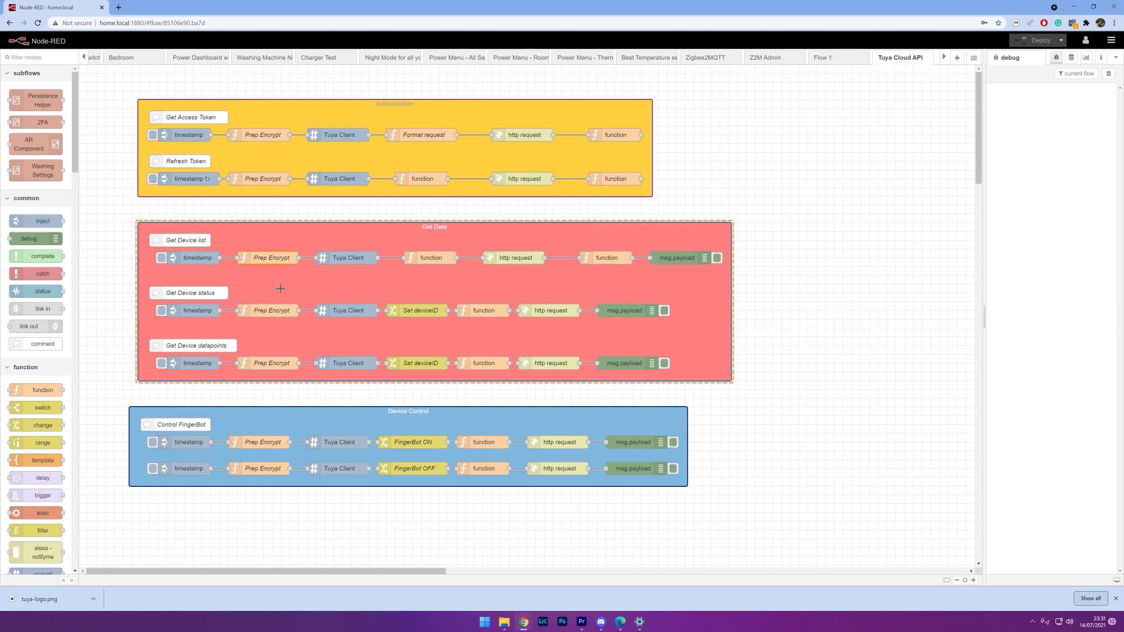
left_click(351, 258)
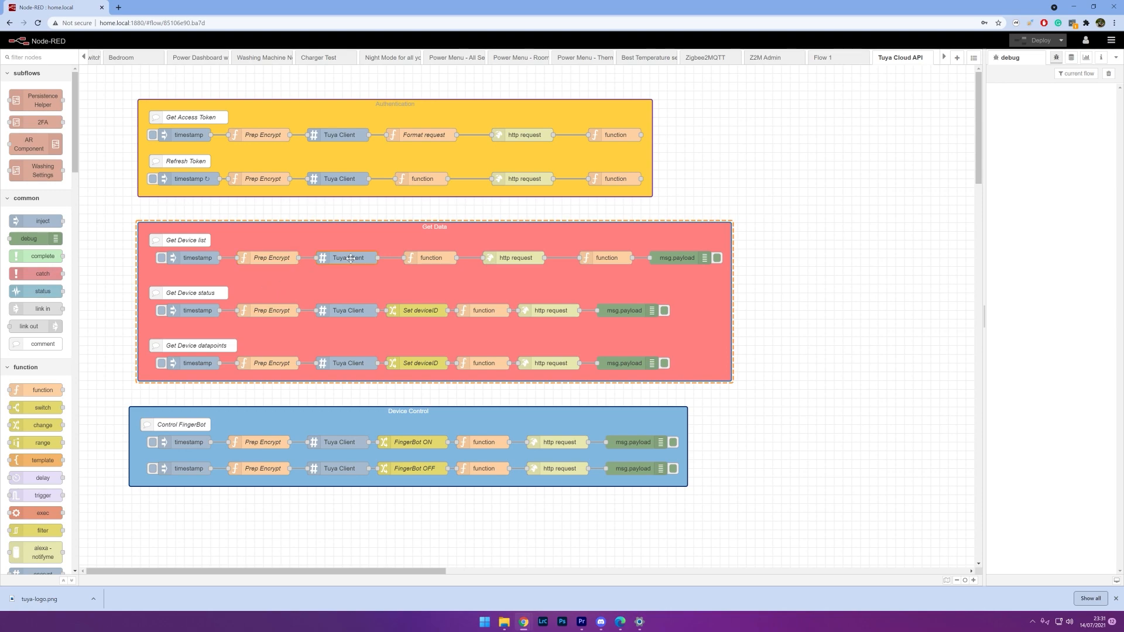
double_click(419, 262)
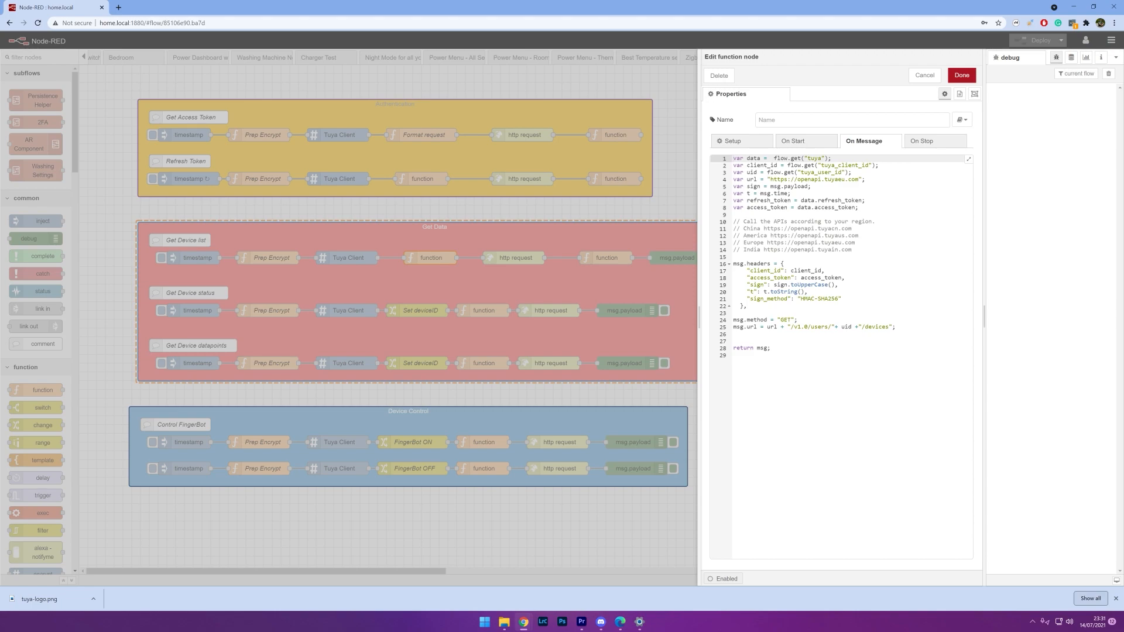
left_click_drag(747, 207, 782, 208)
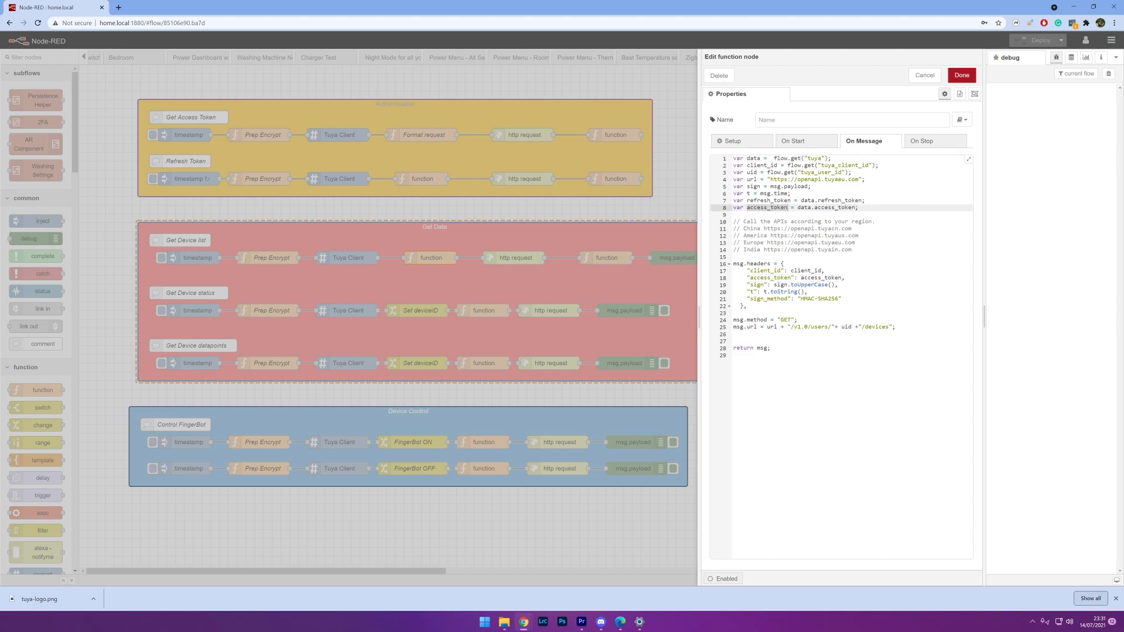
left_click_drag(748, 306, 726, 267)
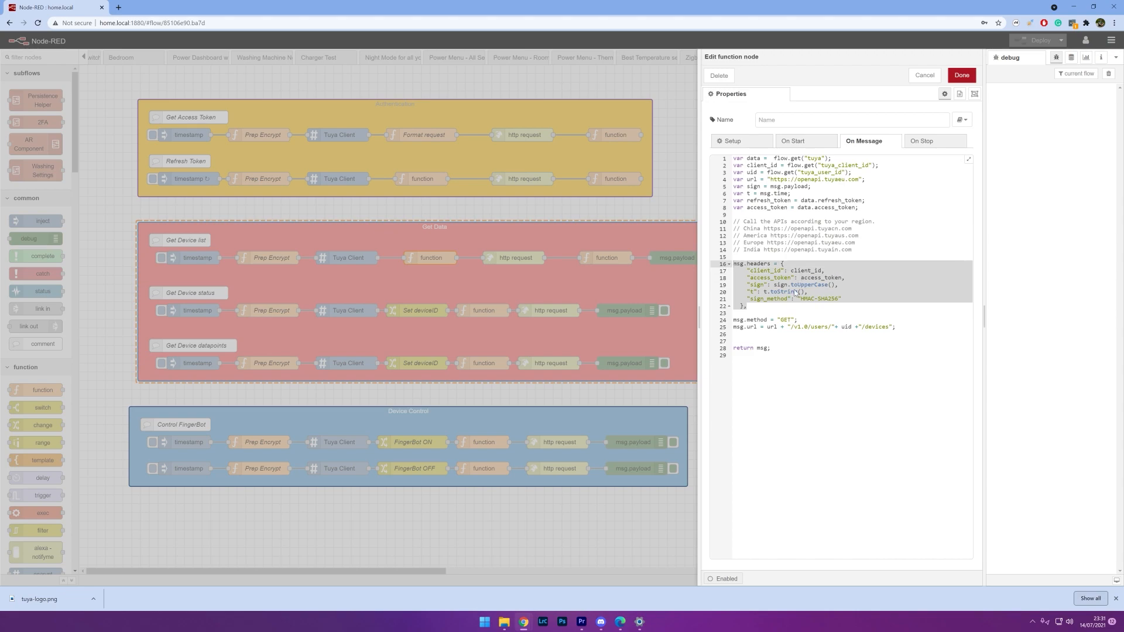
left_click(792, 313)
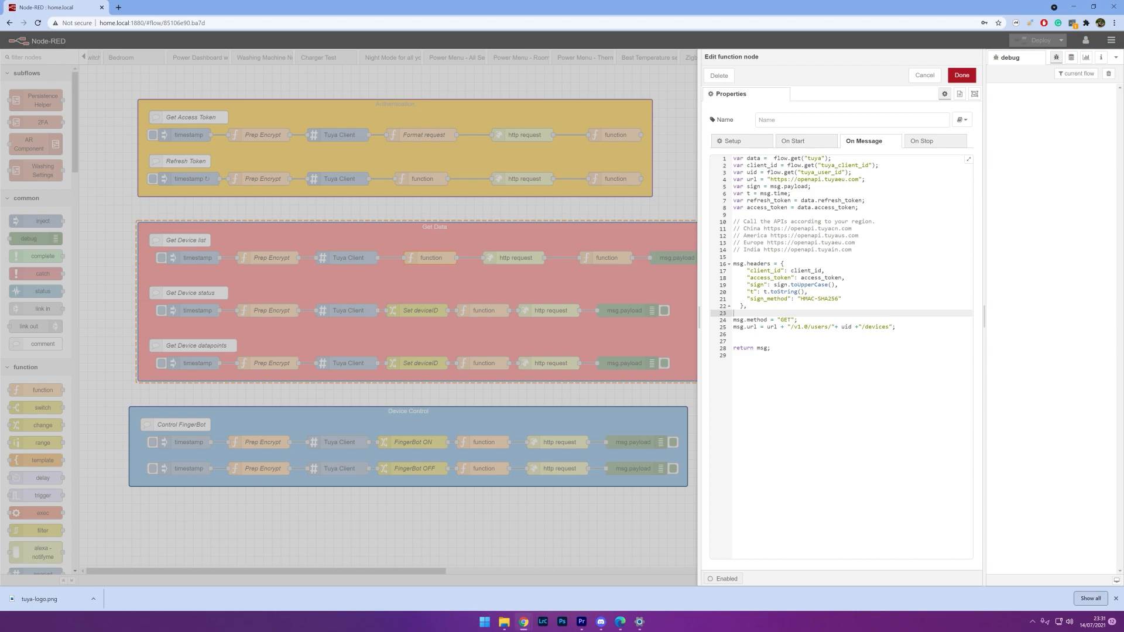
double_click(846, 327)
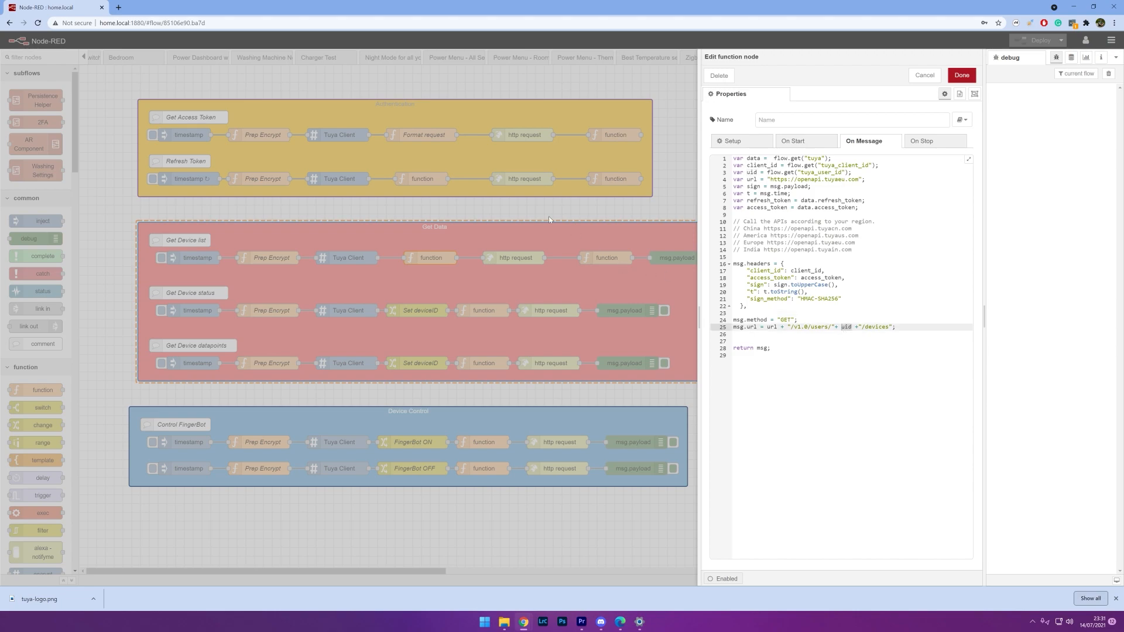
left_click(549, 217)
double_click(271, 133)
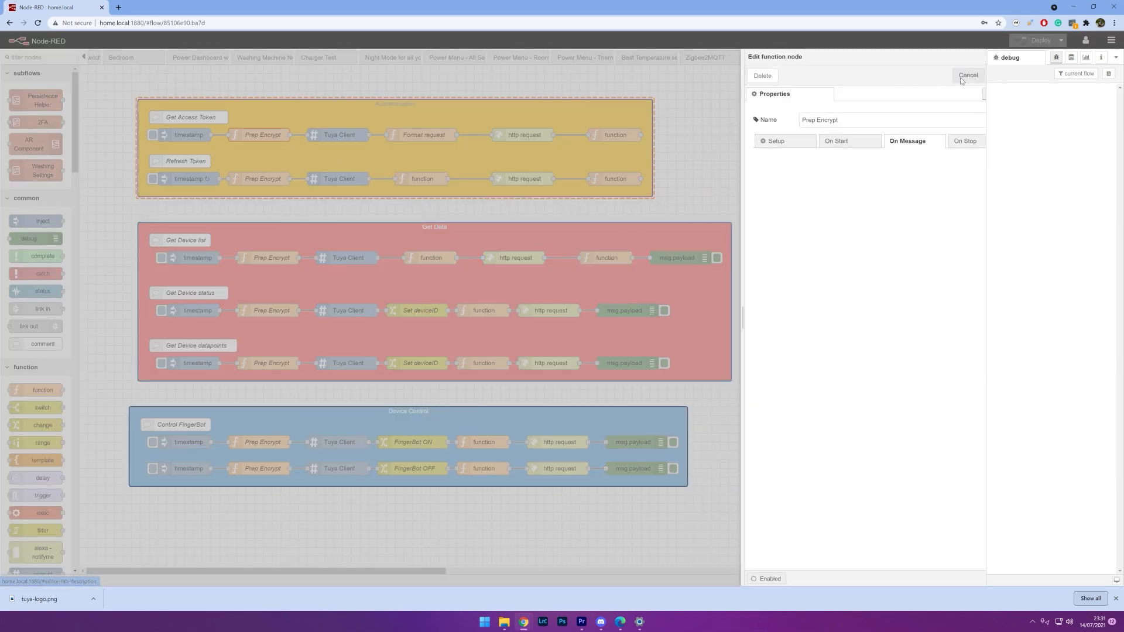
left_click(967, 75)
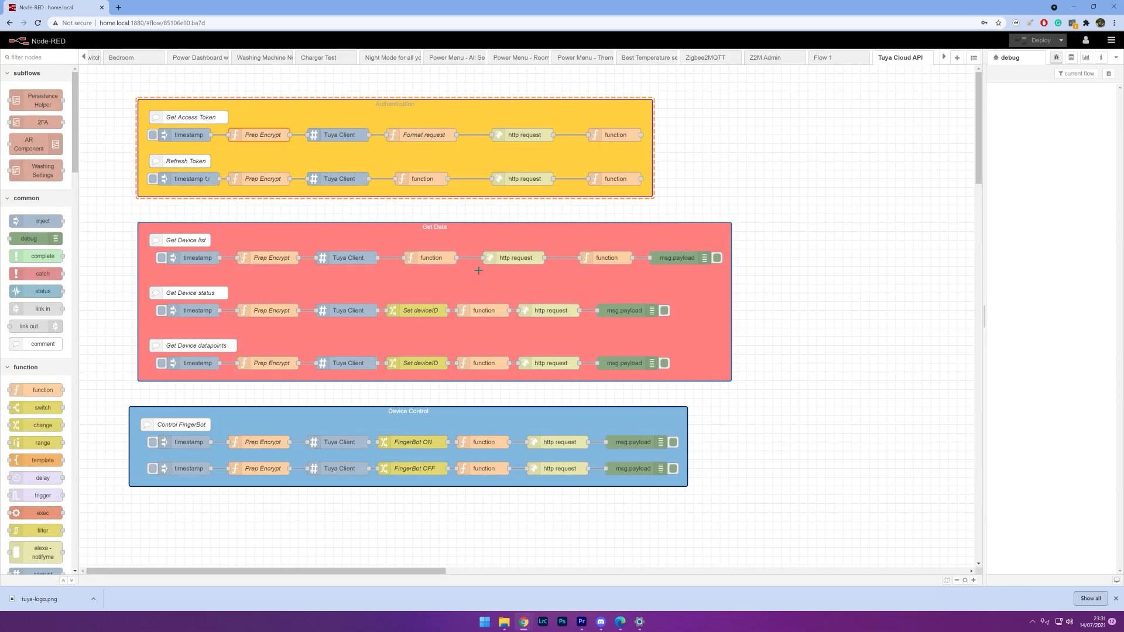
Review how the function after the Get Device list http request stores each device's name, ID and status in flow context.
left_click(598, 260)
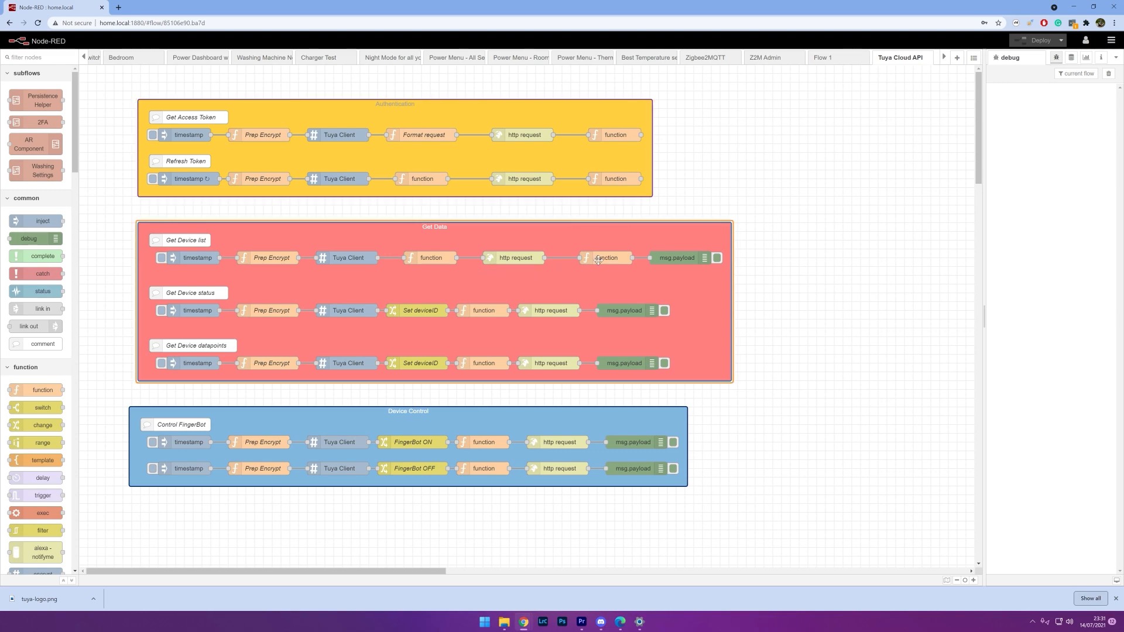
left_click(598, 260)
double_click(597, 260)
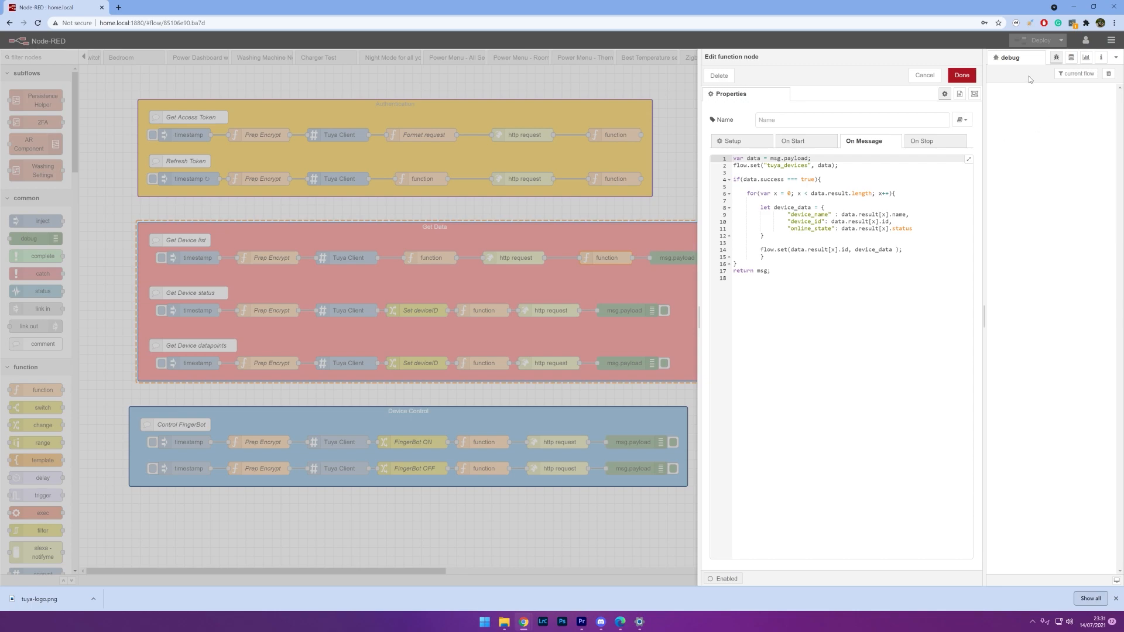
left_click(962, 74)
Inspect the stored device entries in the flow's context data, and return to the debug view.
left_click(1070, 59)
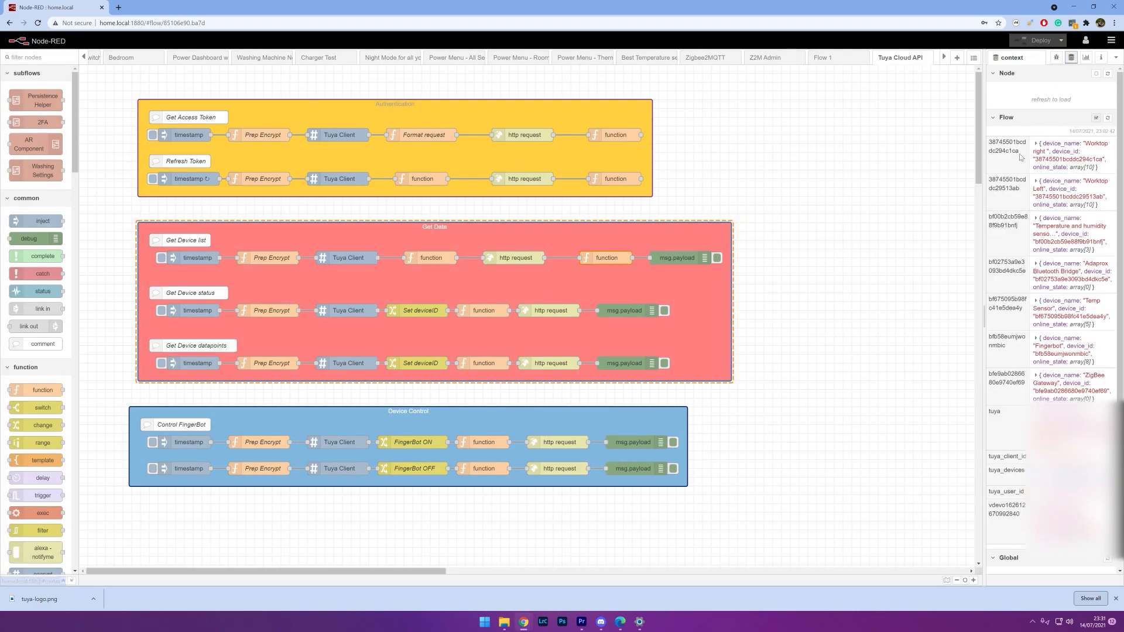
left_click_drag(1019, 151, 984, 149)
left_click(1008, 200)
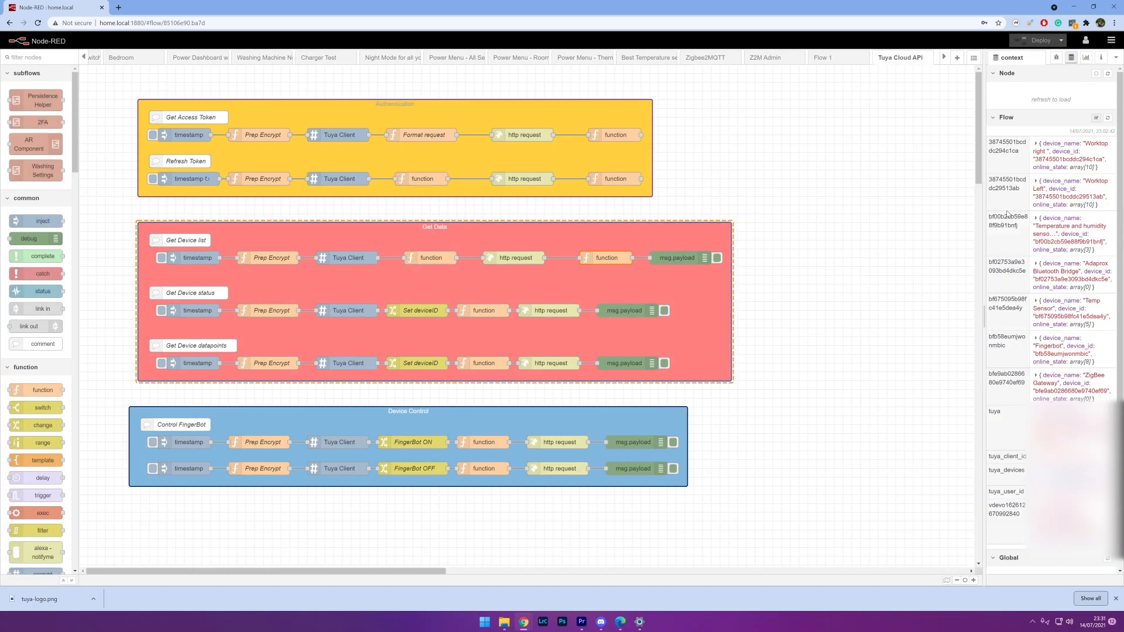
double_click(1005, 188)
left_click(1055, 58)
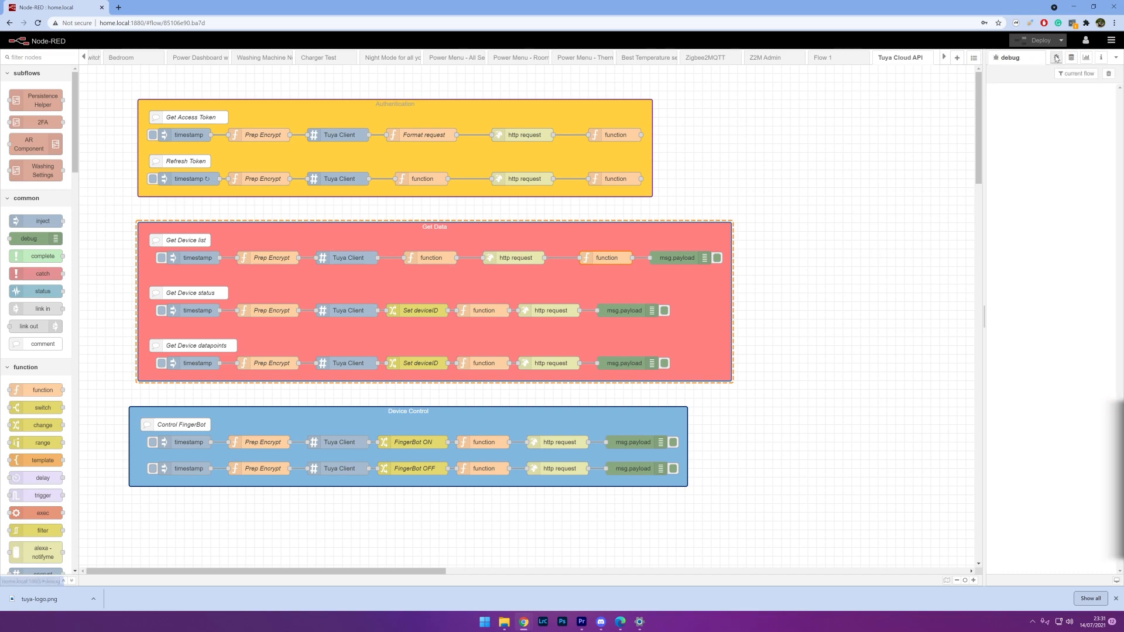
Review the Get Device status sequence's Set deviceID node, examining the device ID it assigns to msg.deviceID.
left_click(883, 205)
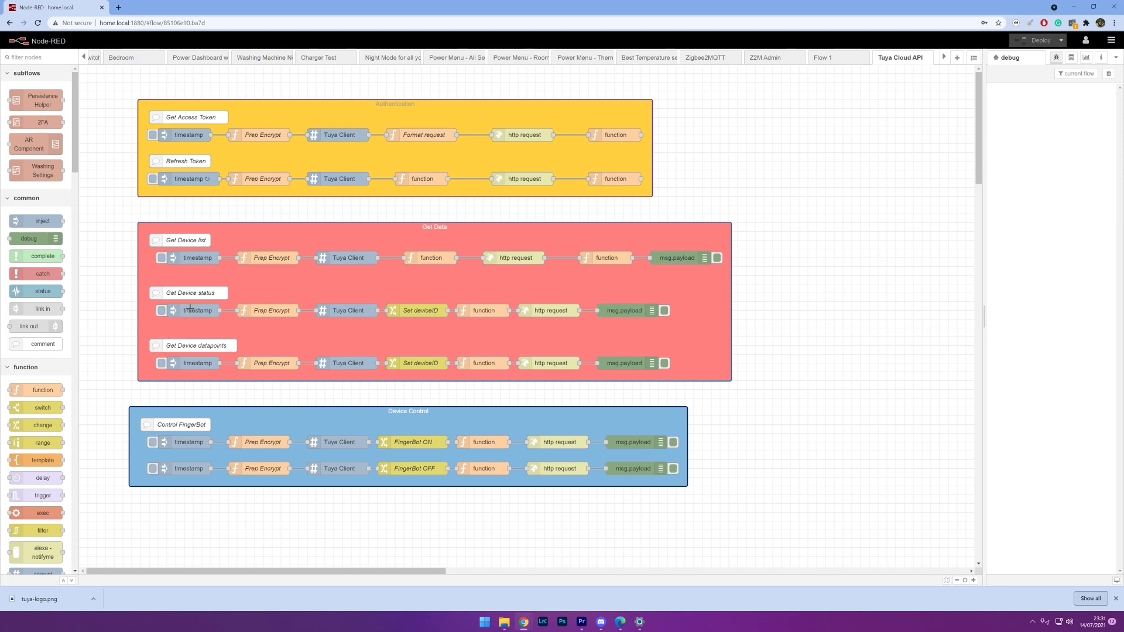
left_click(215, 309)
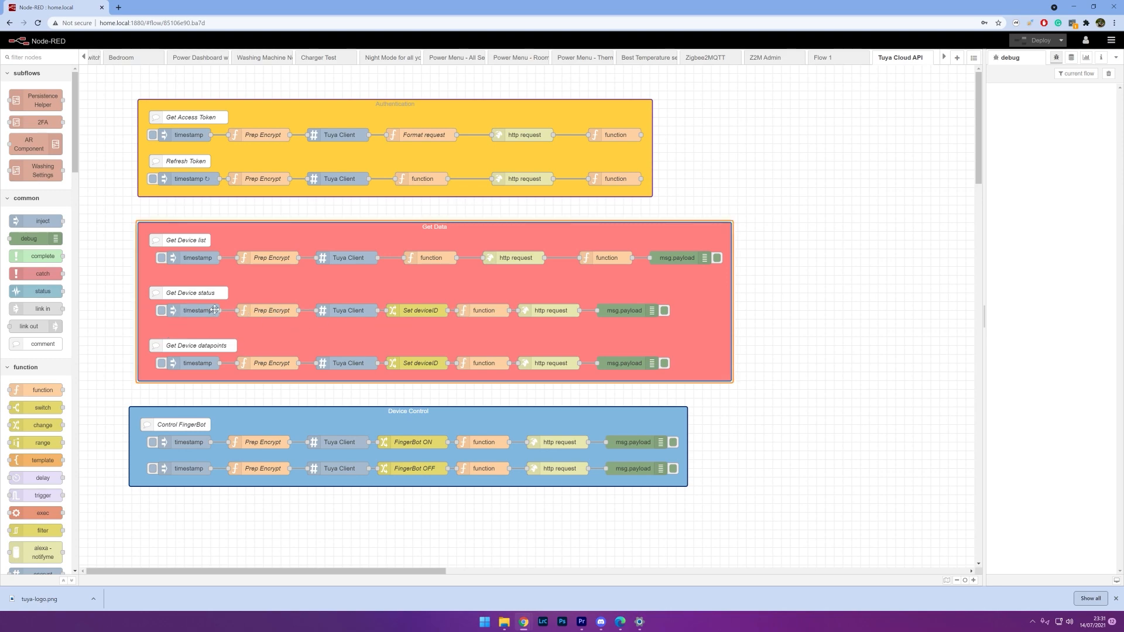
left_click(284, 310)
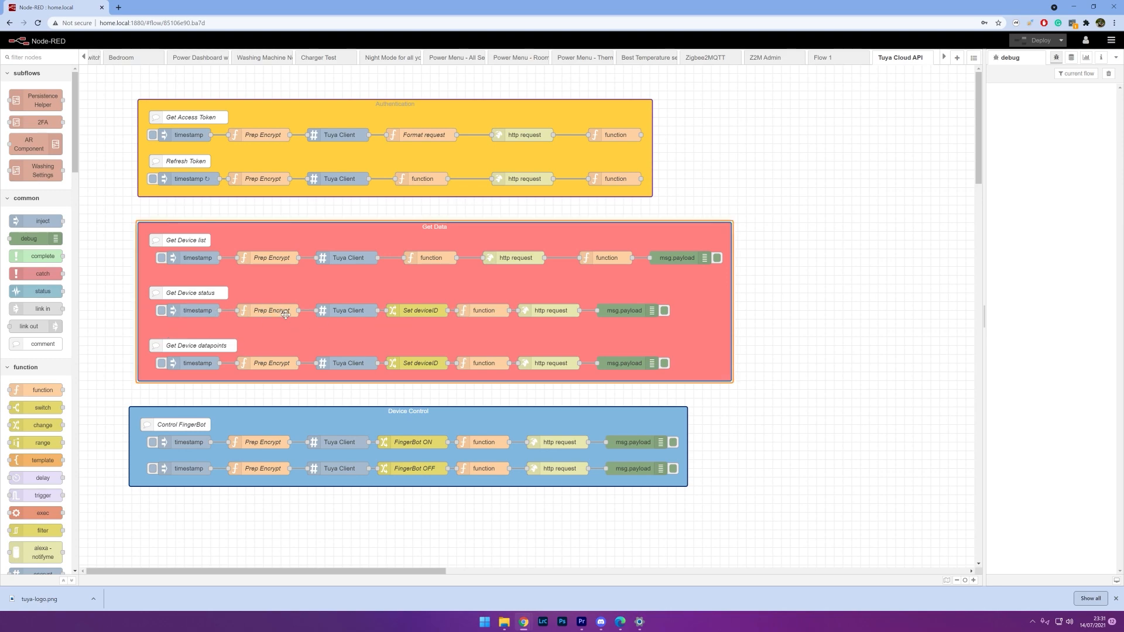
double_click(427, 316)
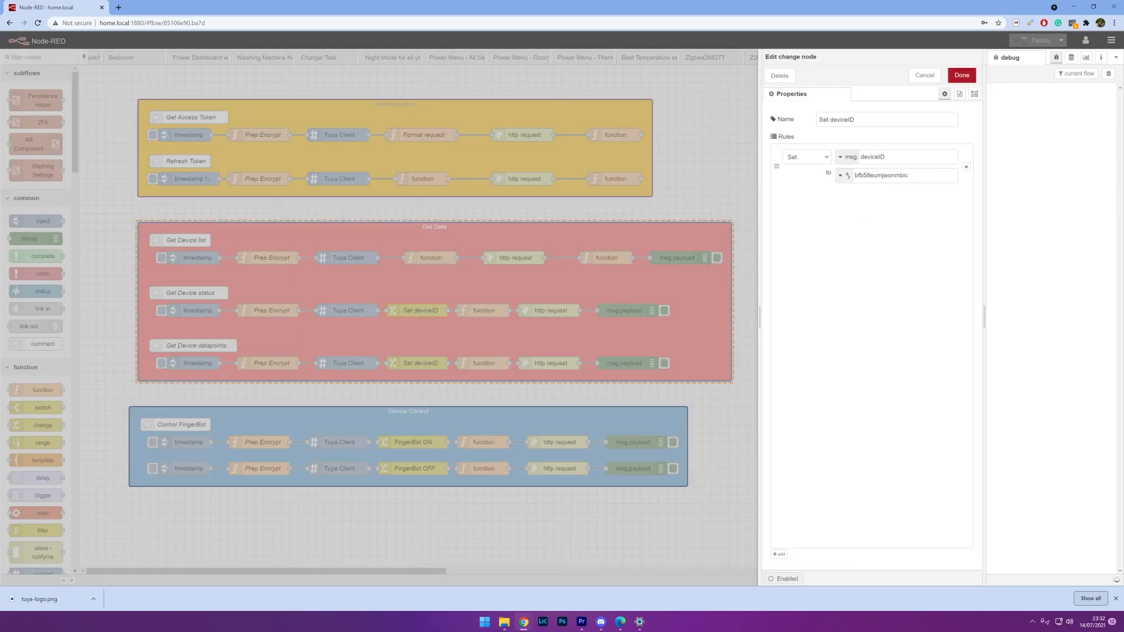
left_click_drag(908, 175, 853, 175)
left_click(961, 75)
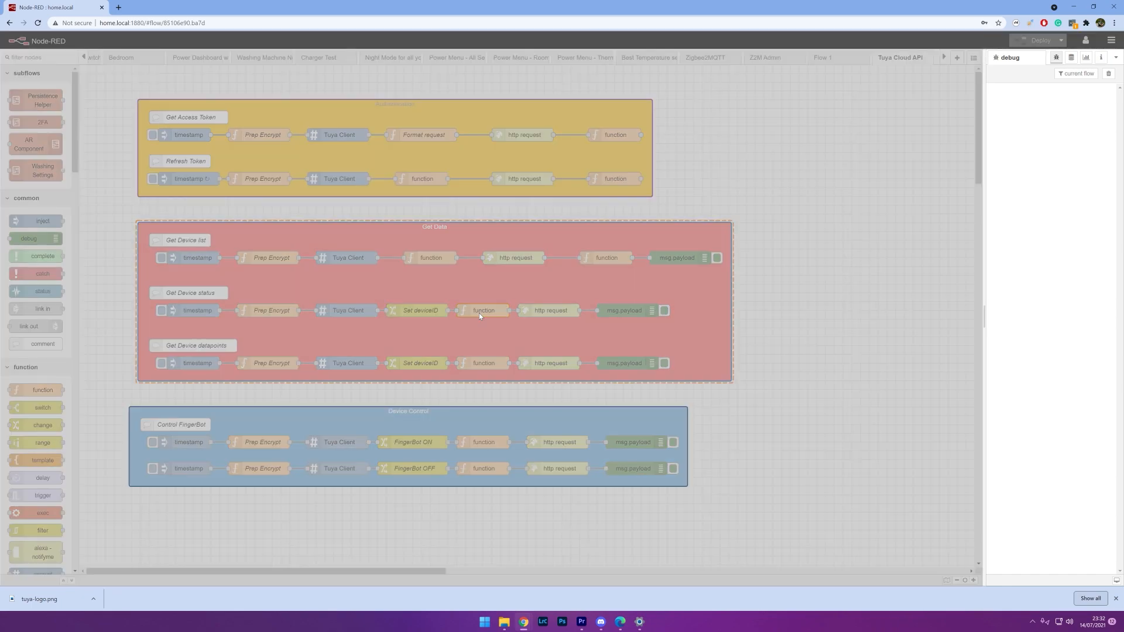
Examine the Get Device status function's request headers, its GET method and the devices URL ending in deviceID.
double_click(479, 312)
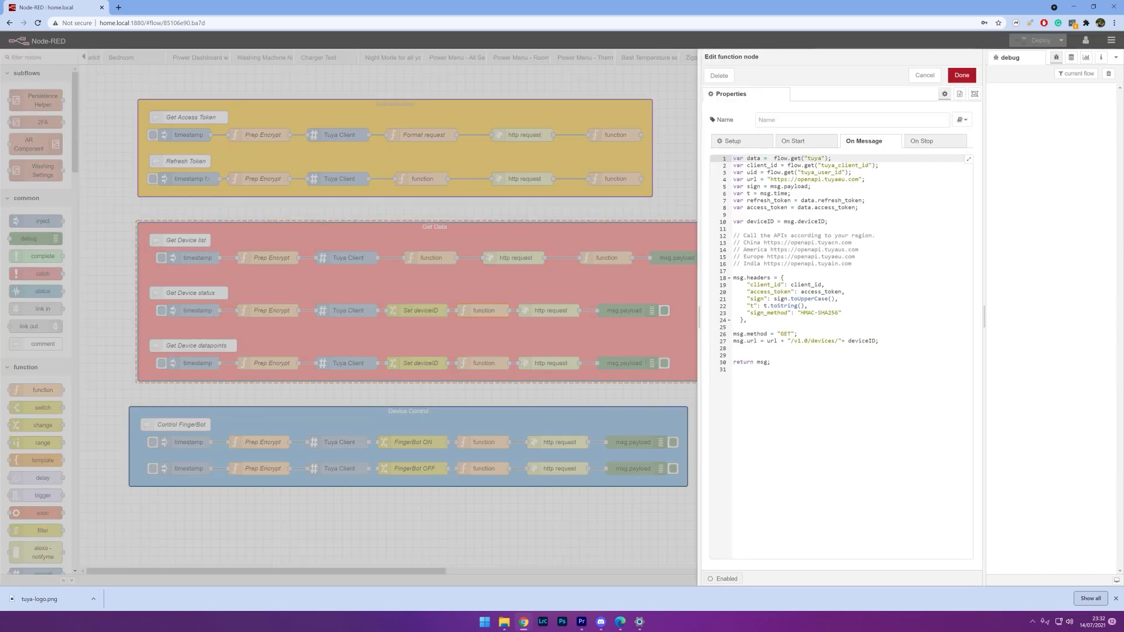
left_click_drag(743, 320, 732, 278)
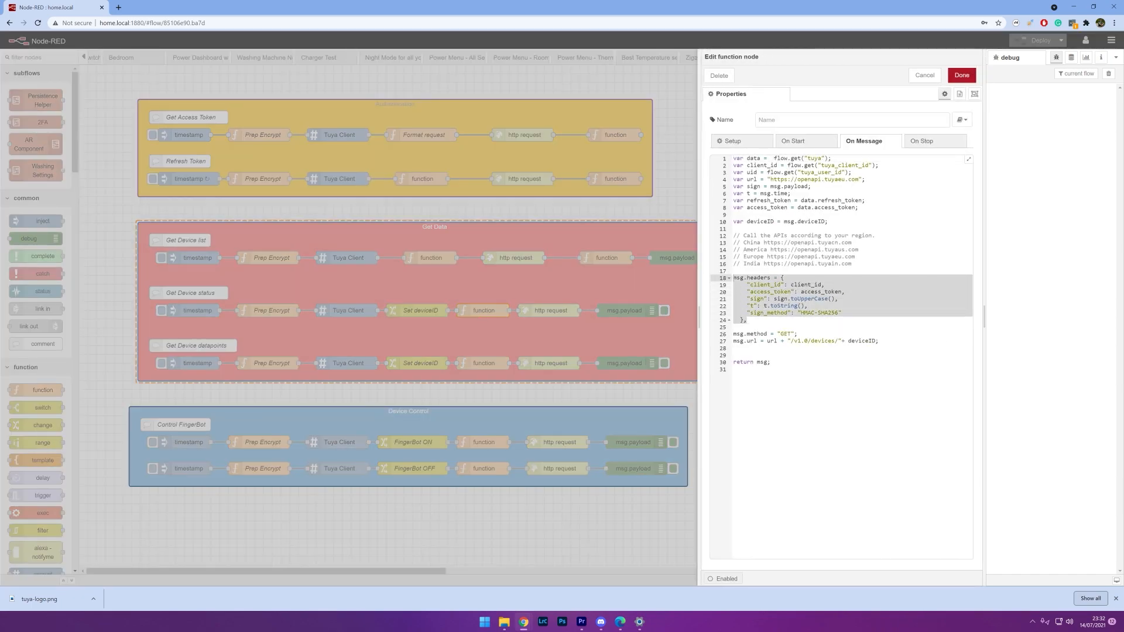
left_click(797, 334)
left_click_drag(797, 333, 733, 333)
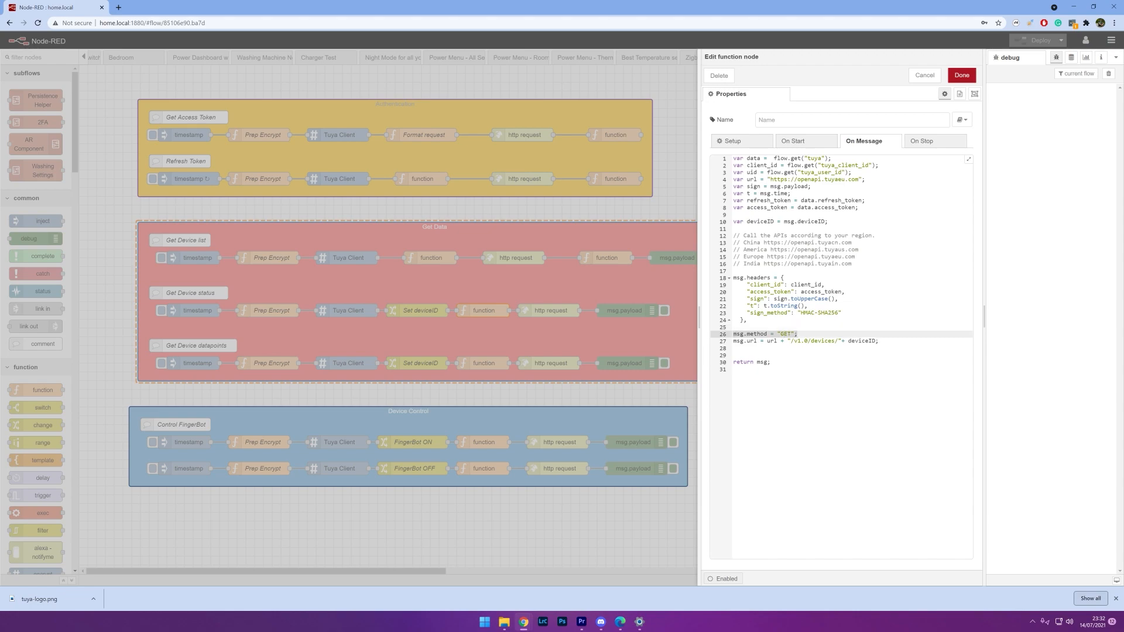
left_click(827, 340)
double_click(859, 341)
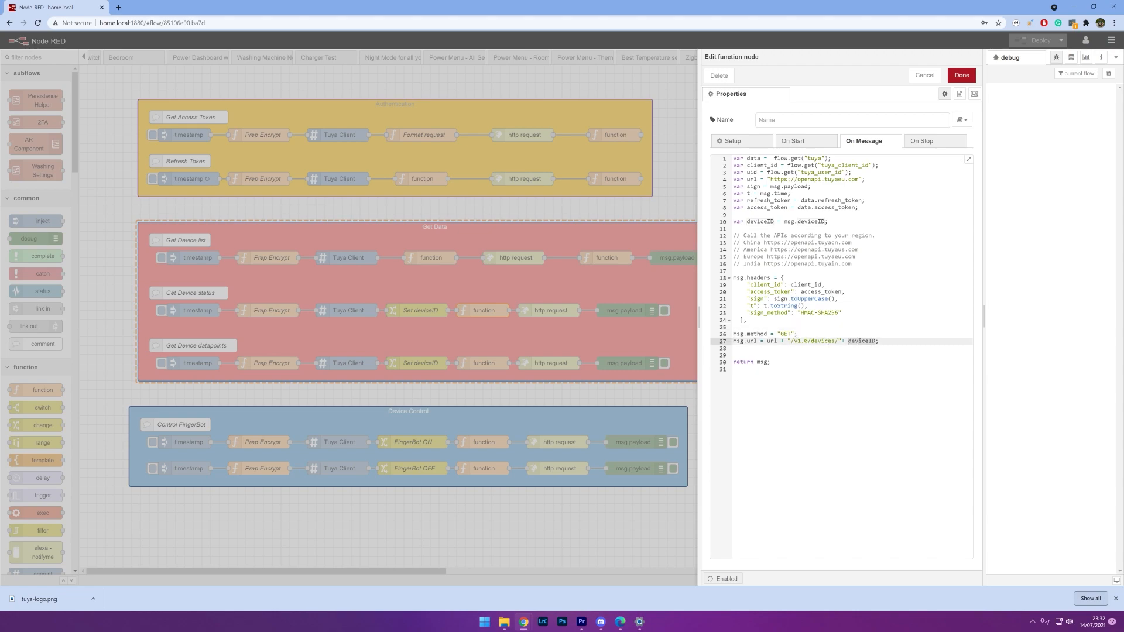
left_click(961, 75)
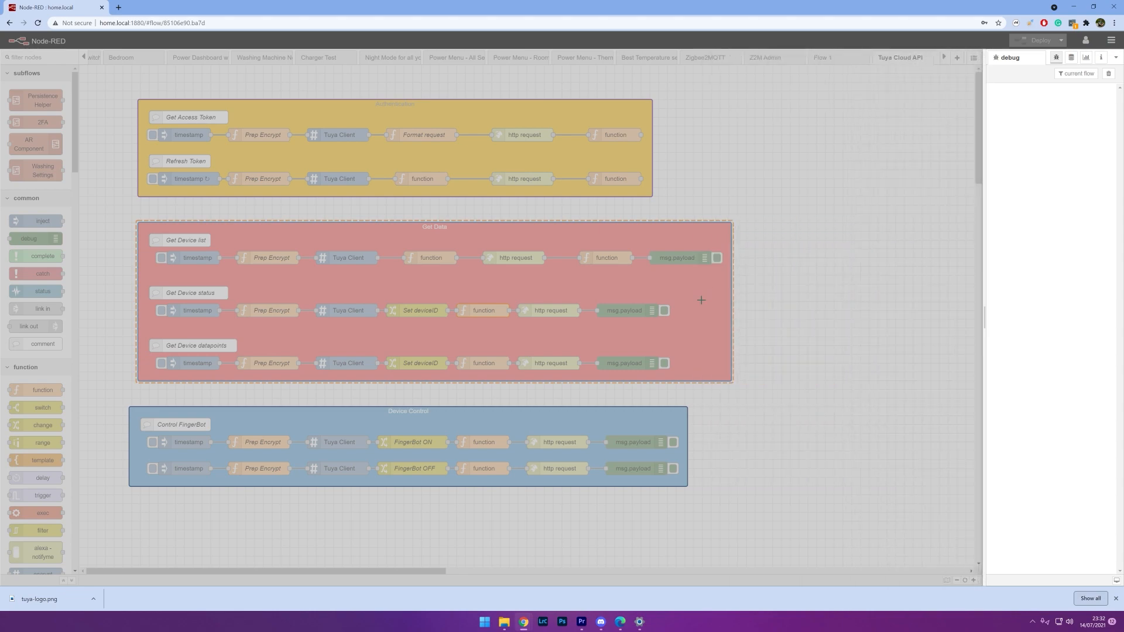
Run the Get Device status sequence and inspect the returned result object, including the first two entries of its status array.
left_click(162, 310)
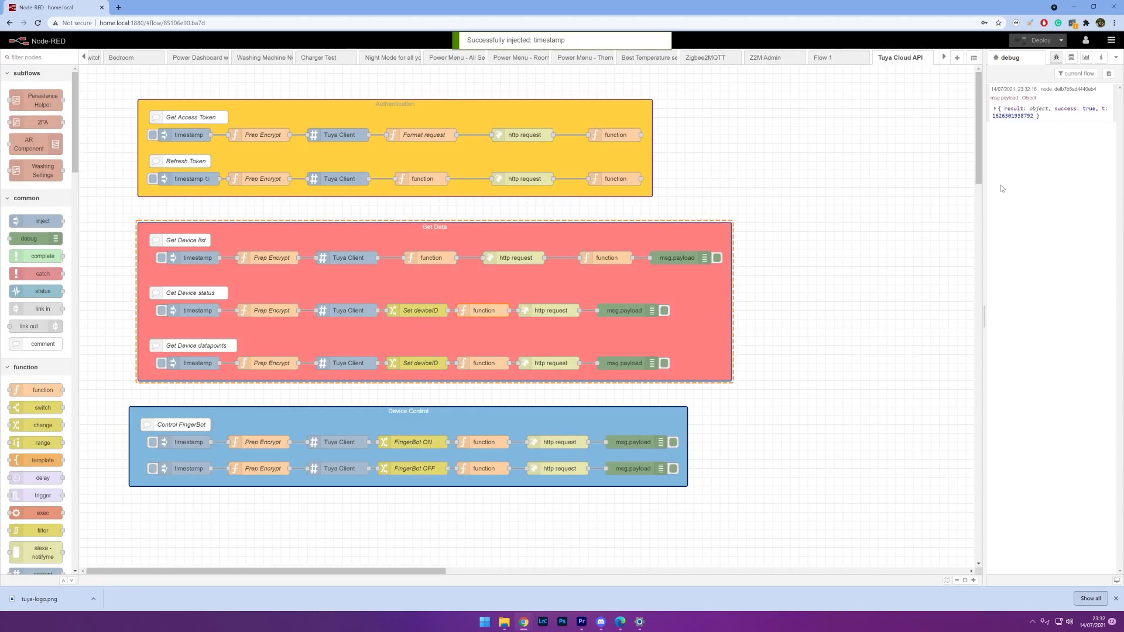
left_click(1000, 107)
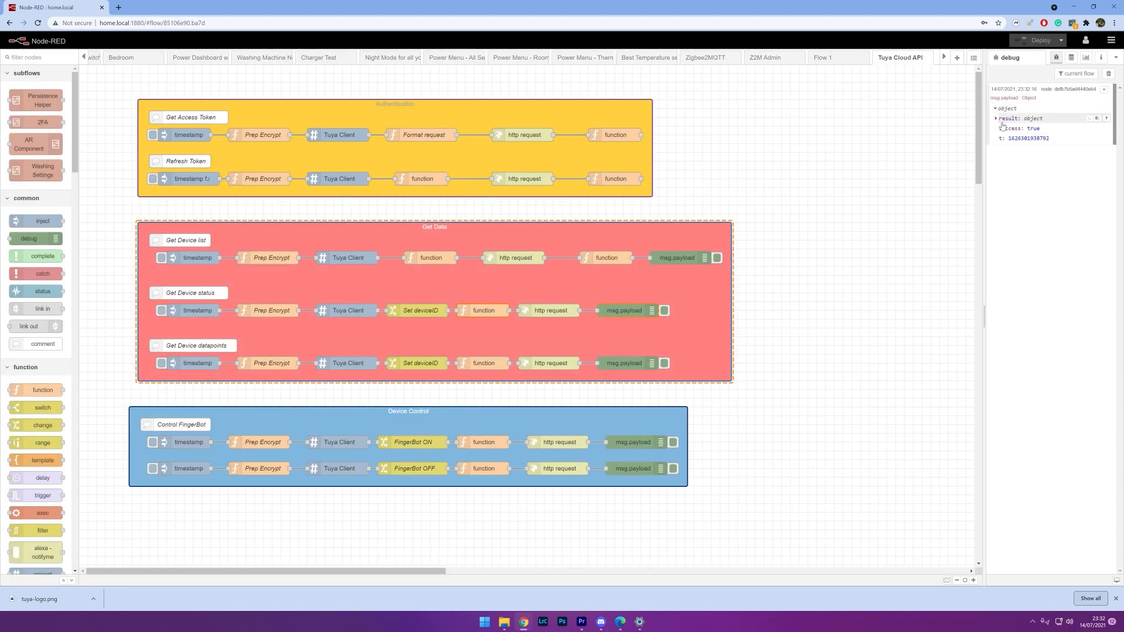
left_click(997, 118)
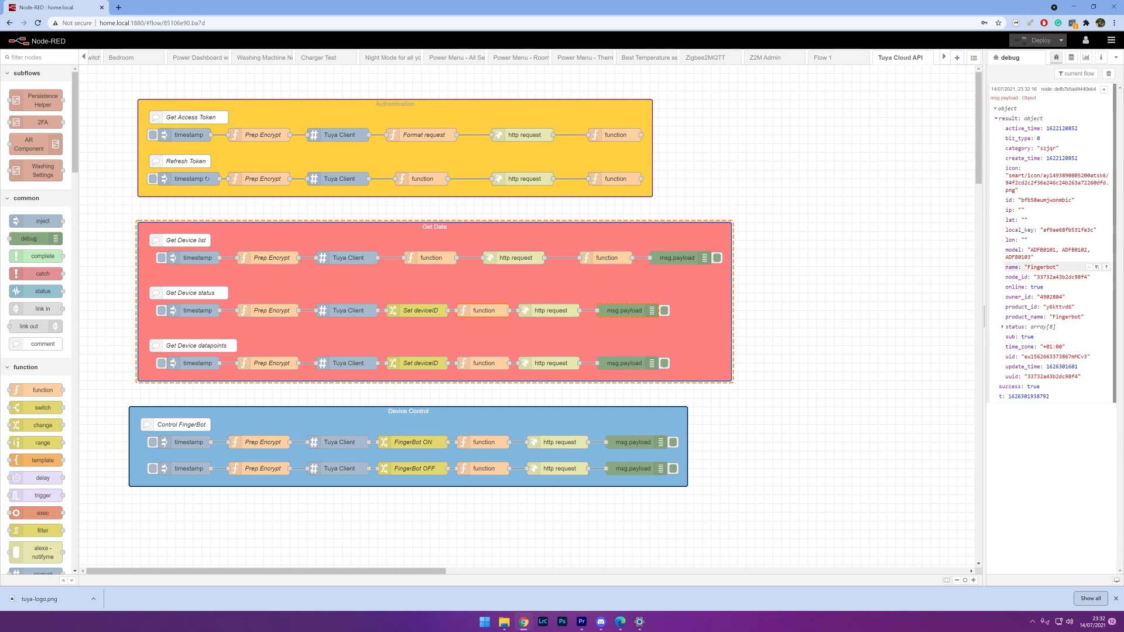
left_click(1006, 327)
left_click(1009, 336)
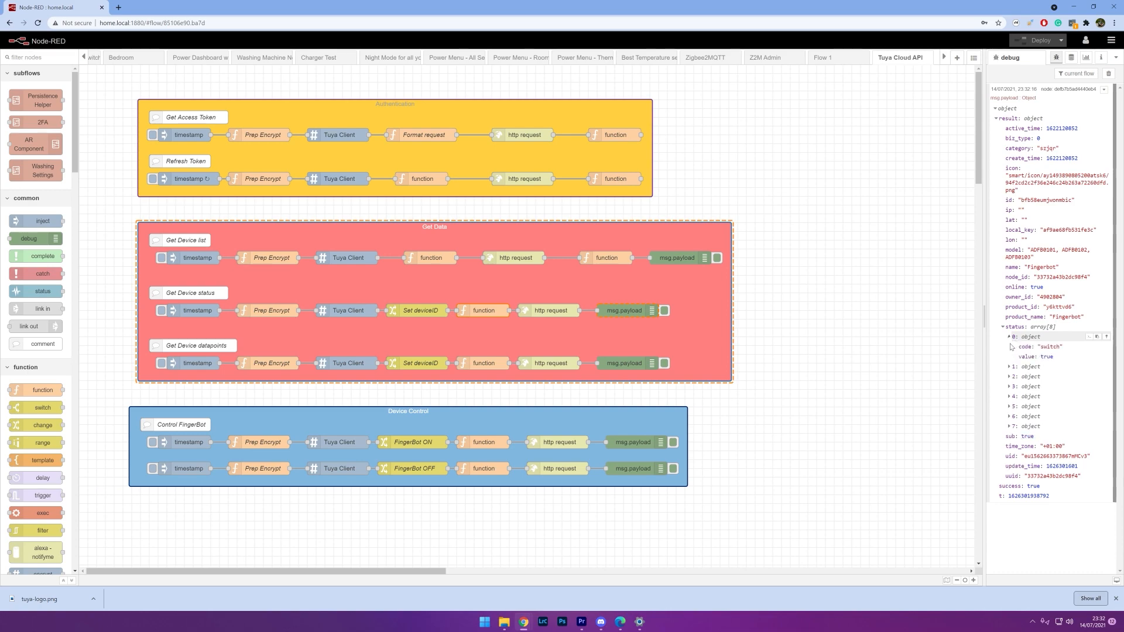
left_click(1007, 367)
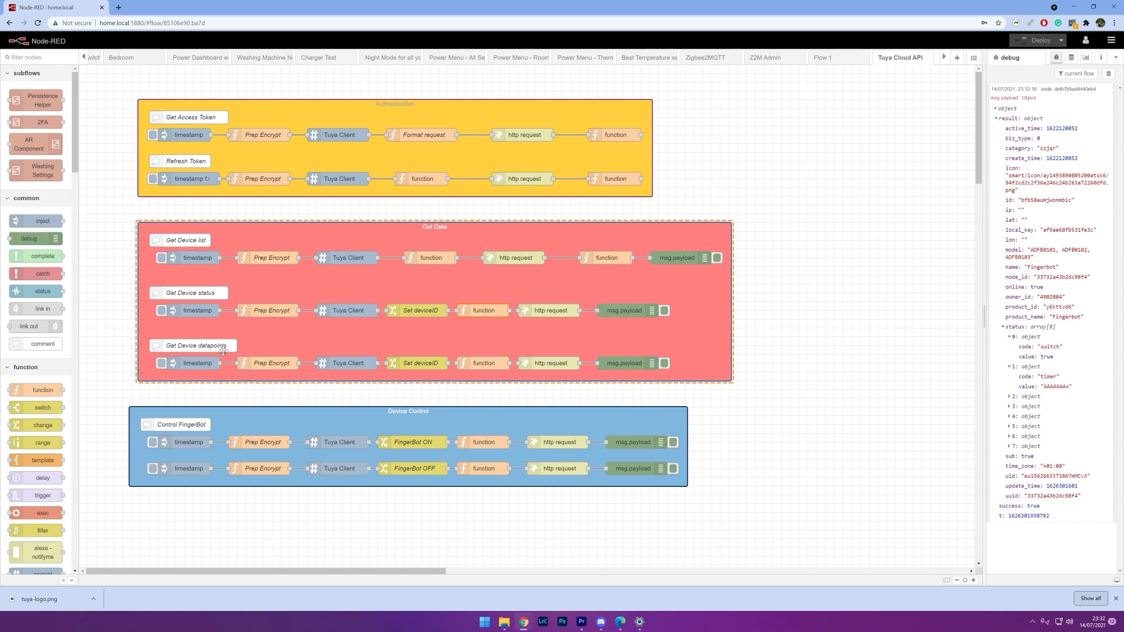
left_click(1002, 327)
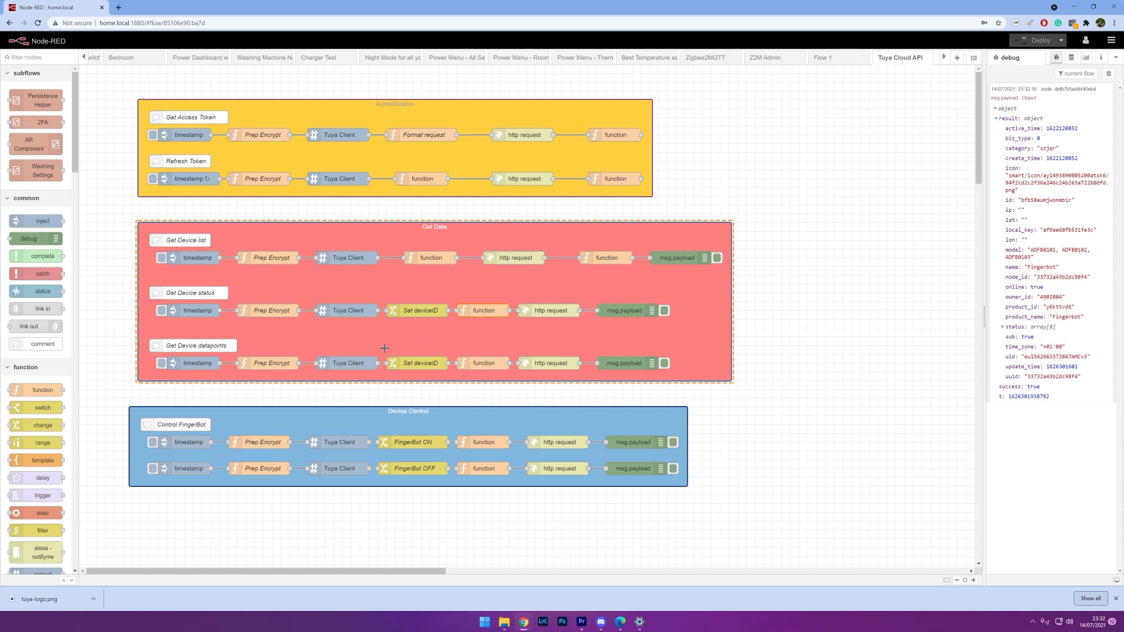
Run the Get Device datapoints sequence, inspect the first four returned code and value entries, and clear the debug messages.
left_click(161, 363)
left_click(999, 433)
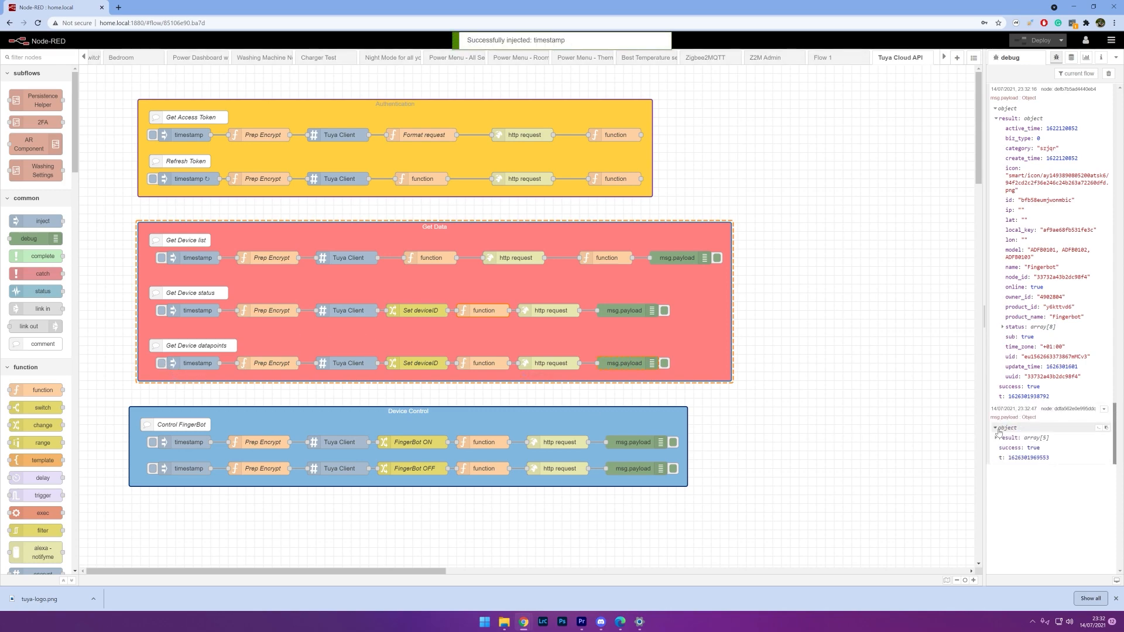
left_click(999, 437)
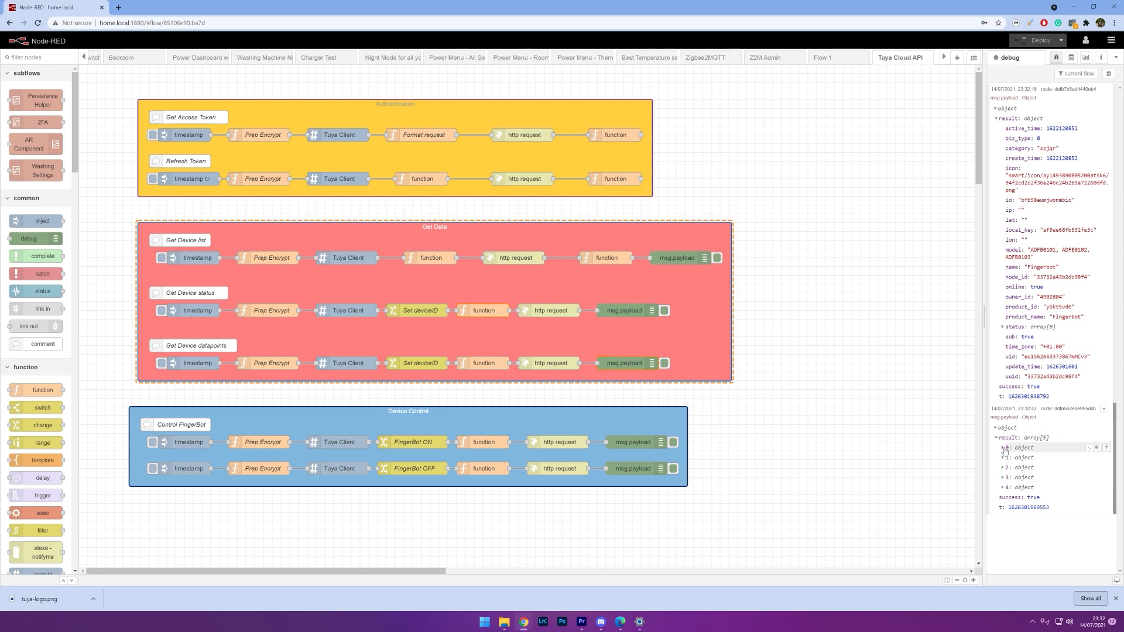
left_click(1003, 447)
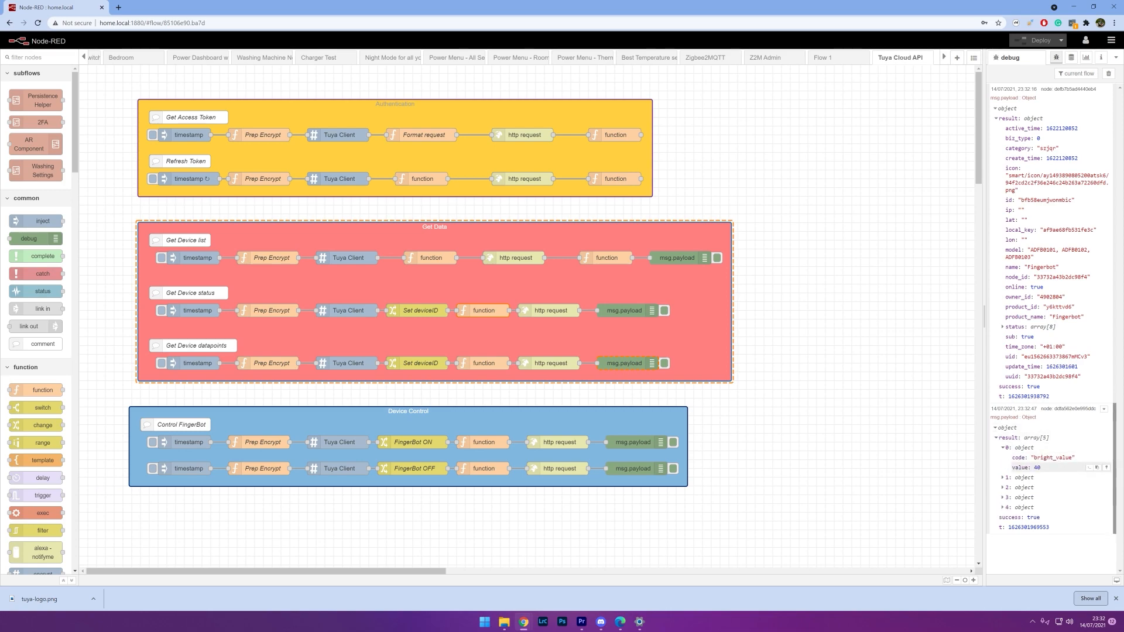
left_click(1003, 479)
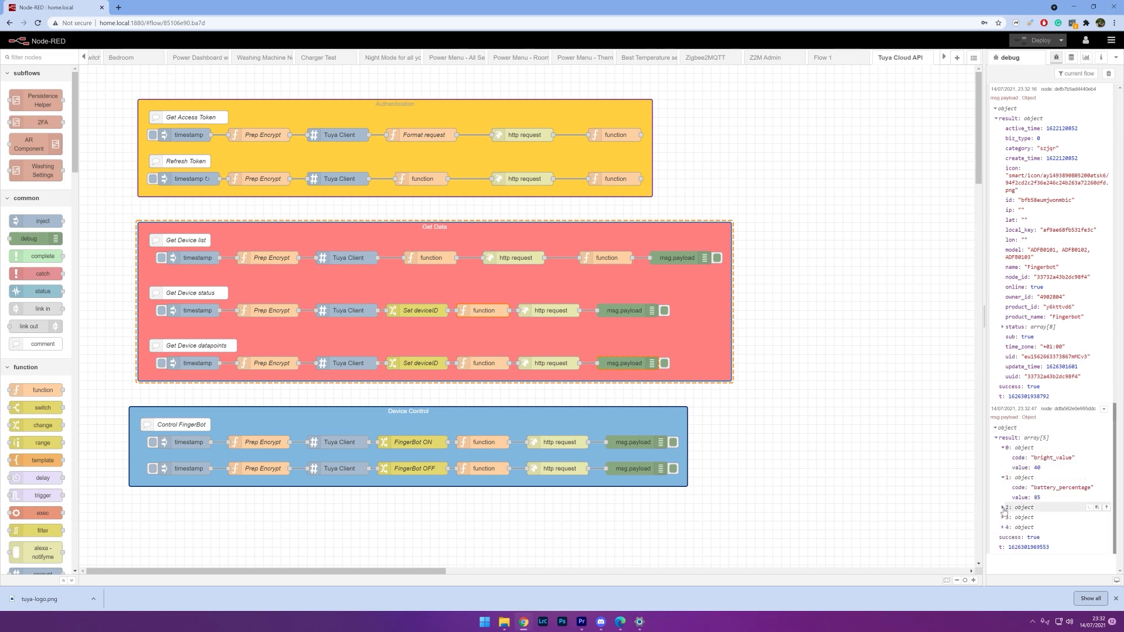
left_click(1002, 507)
left_click(1003, 537)
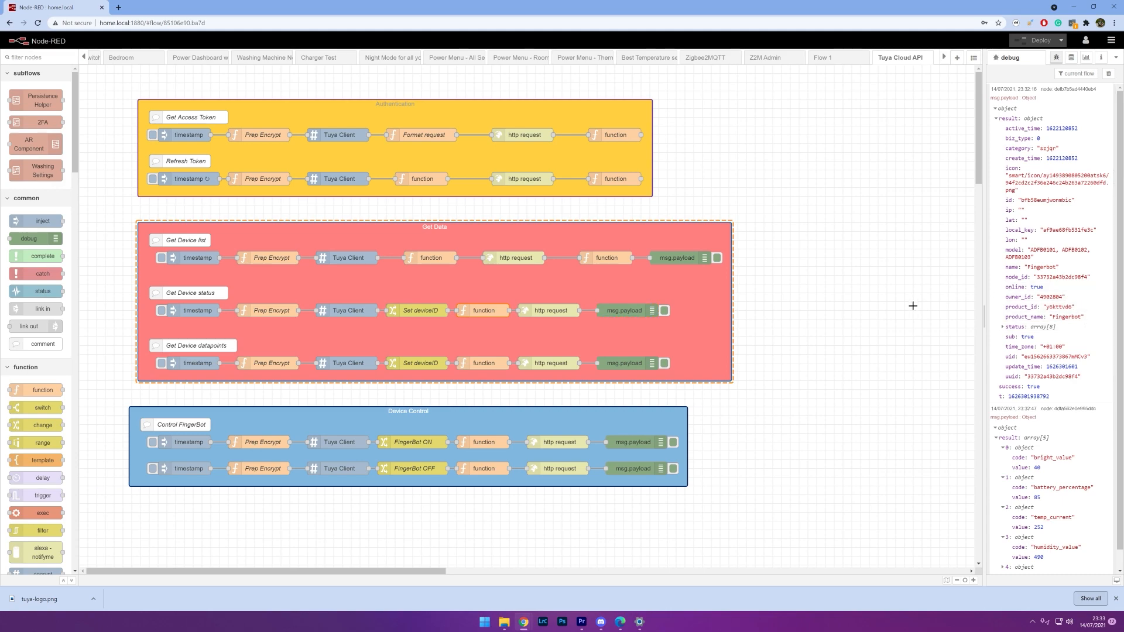
left_click(1108, 73)
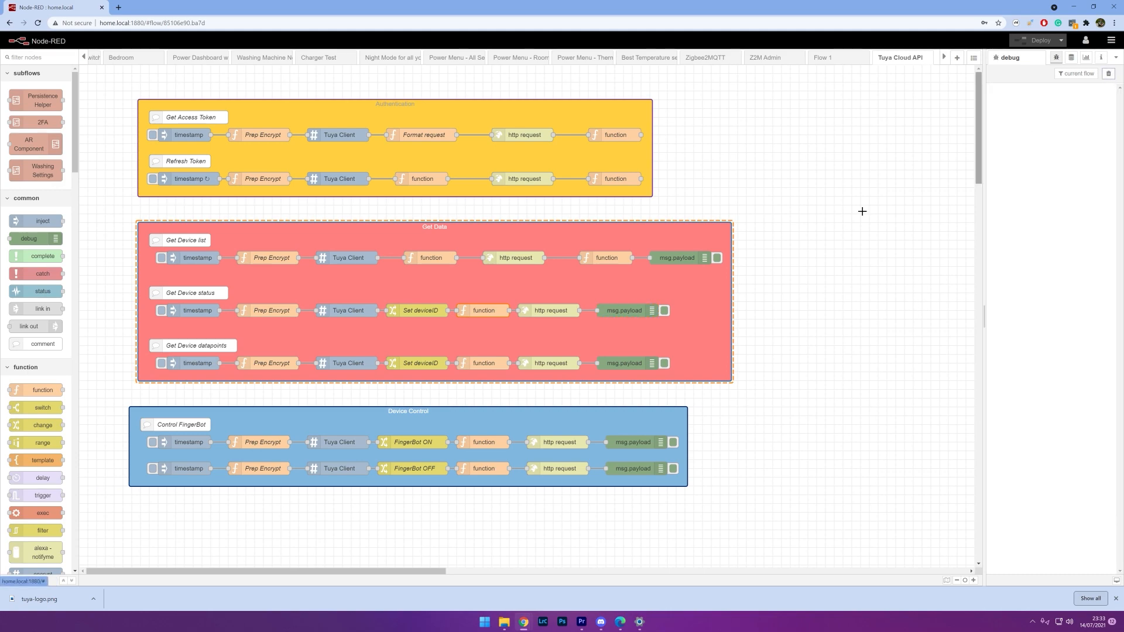
Review the FingerBot ON node's device ID and its command JSON, which sets the switch code to true.
left_click(422, 449)
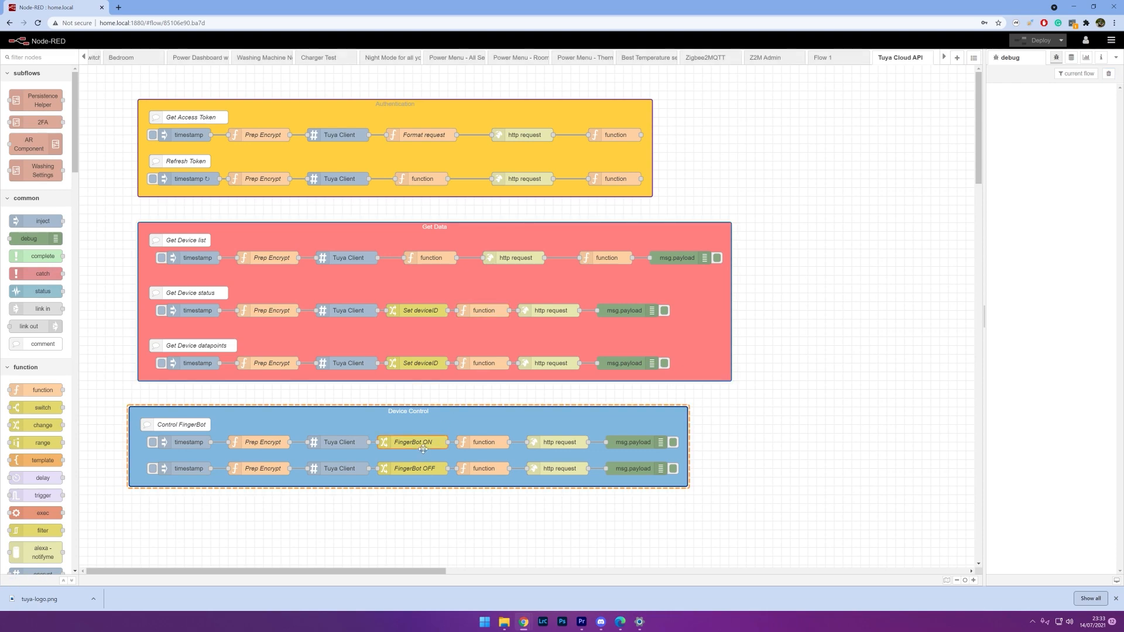
double_click(419, 447)
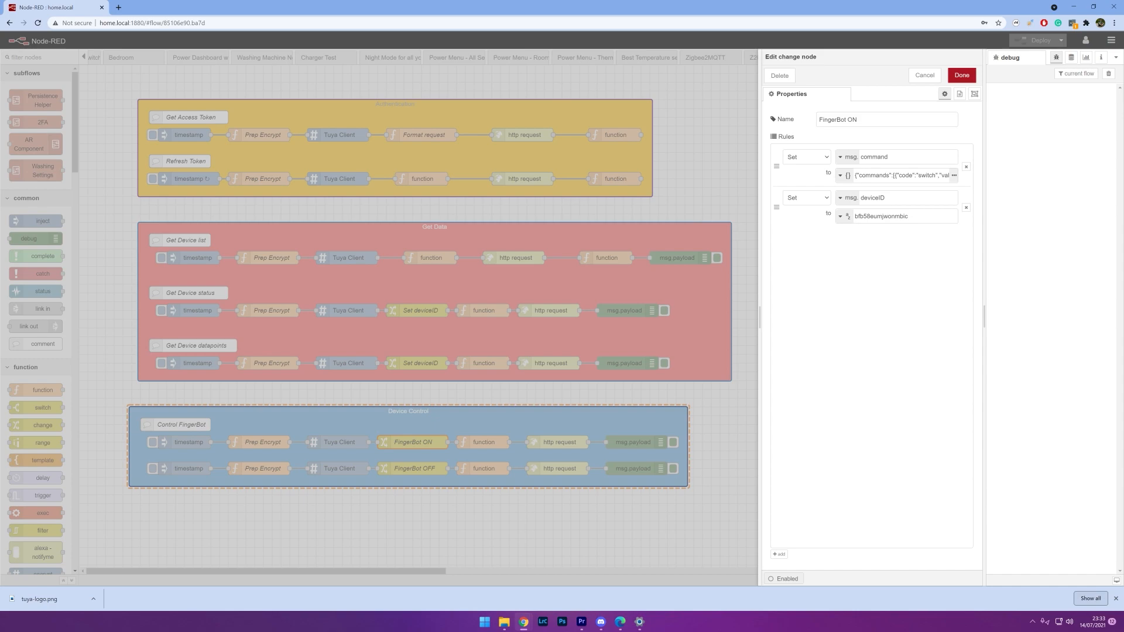
double_click(880, 216)
left_click(954, 177)
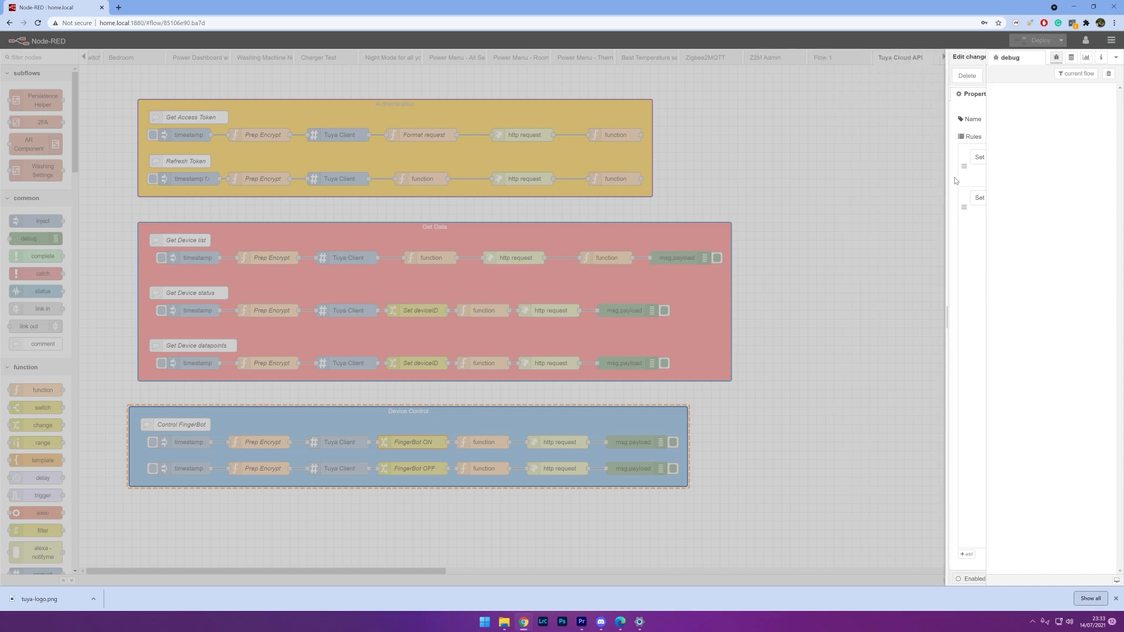
left_click_drag(713, 177, 685, 120)
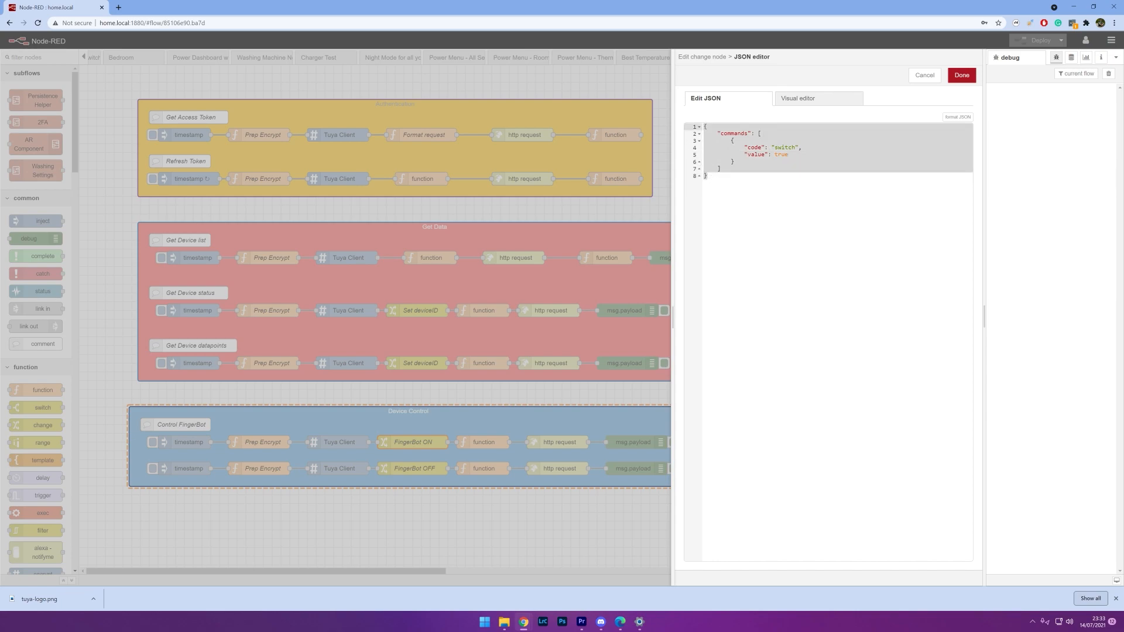
left_click(961, 75)
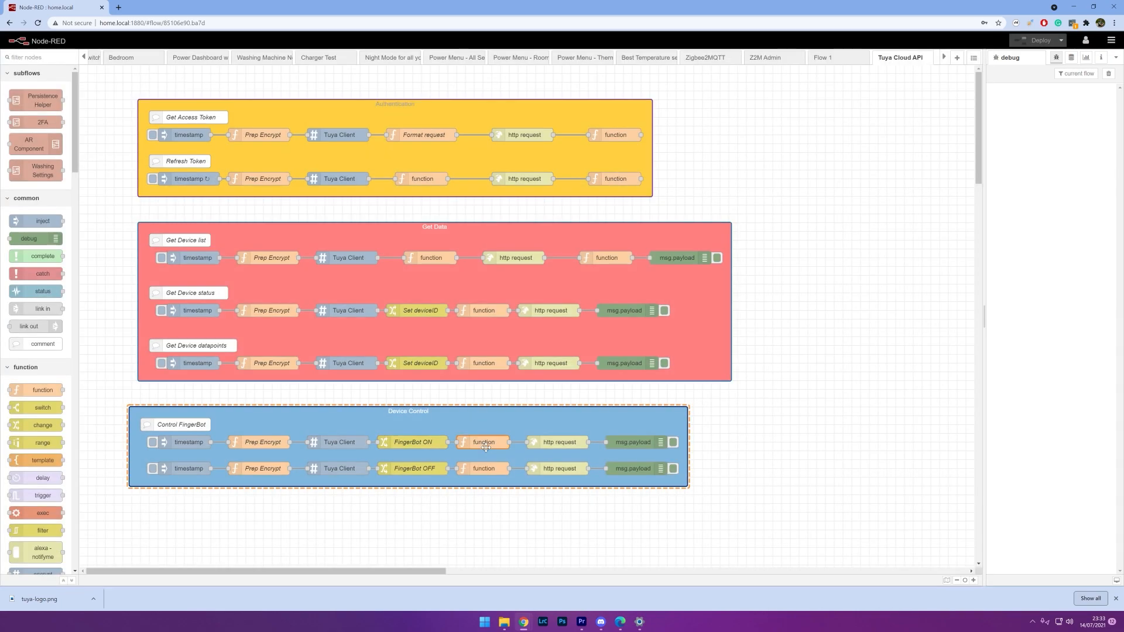
Examine the function after FingerBot ON for its command payload, POST method and device commands URL.
double_click(478, 442)
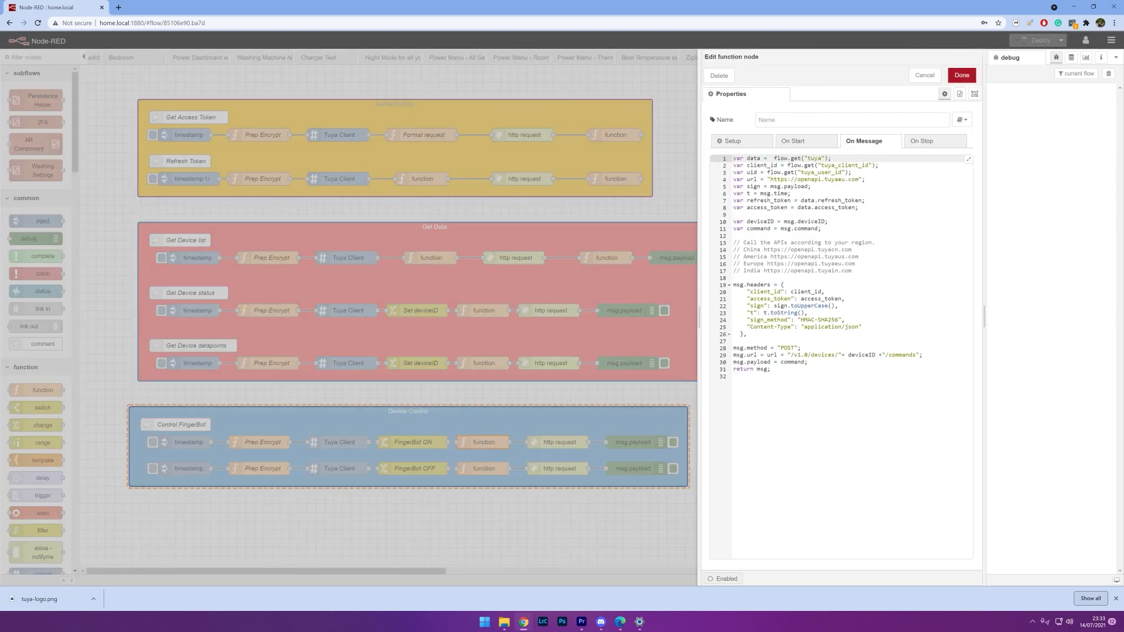
left_click(792, 361)
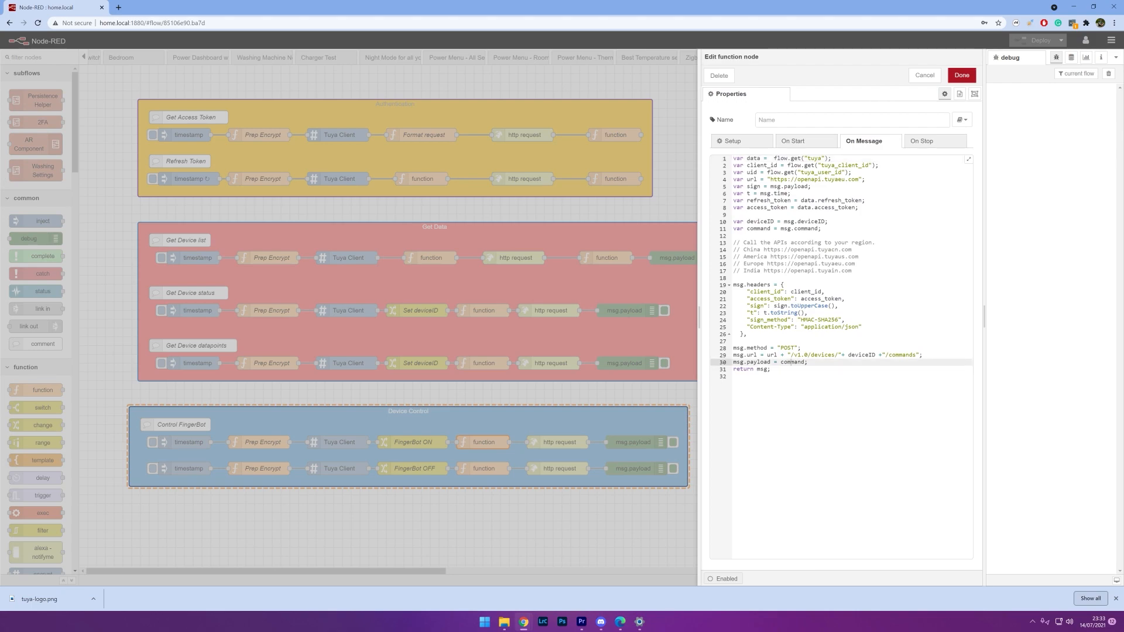
left_click_drag(790, 355, 804, 349)
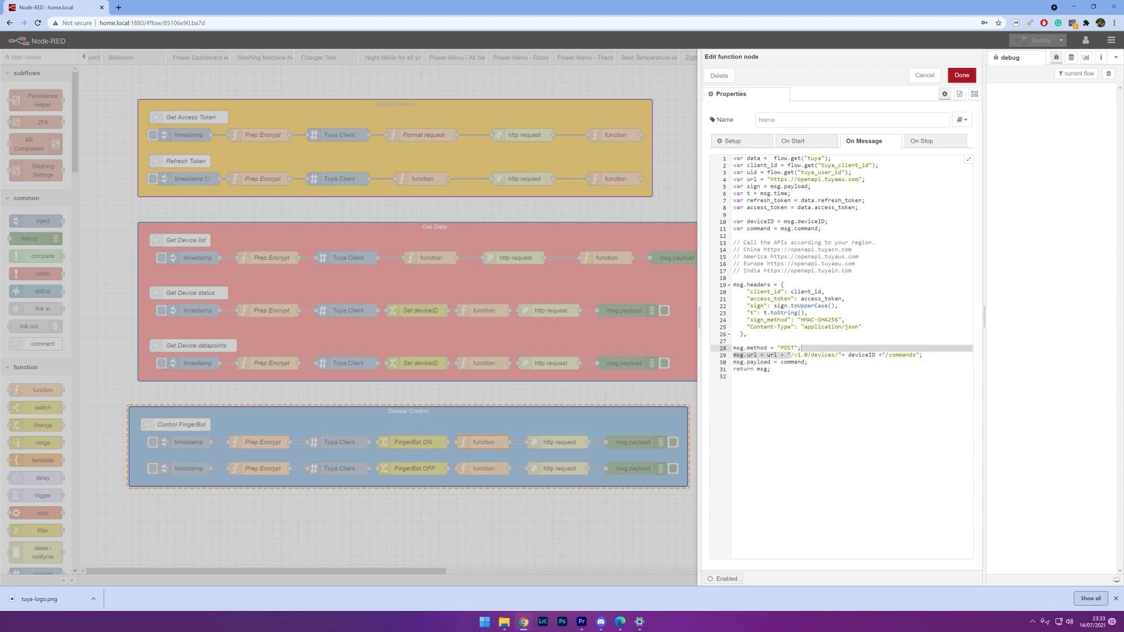
double_click(788, 348)
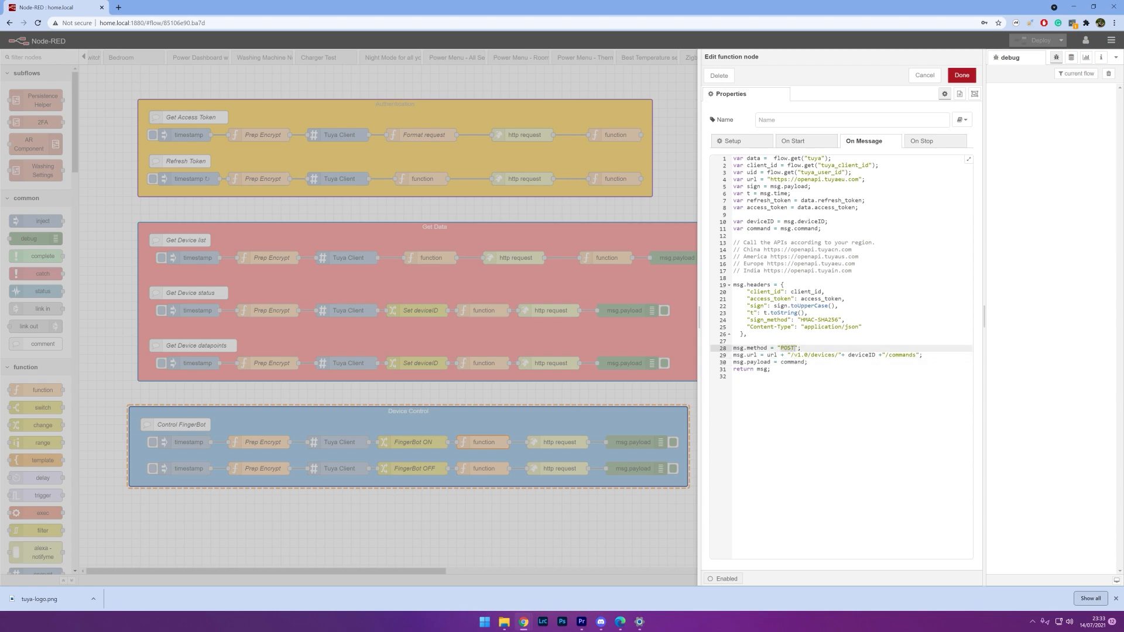
left_click_drag(835, 355, 848, 355)
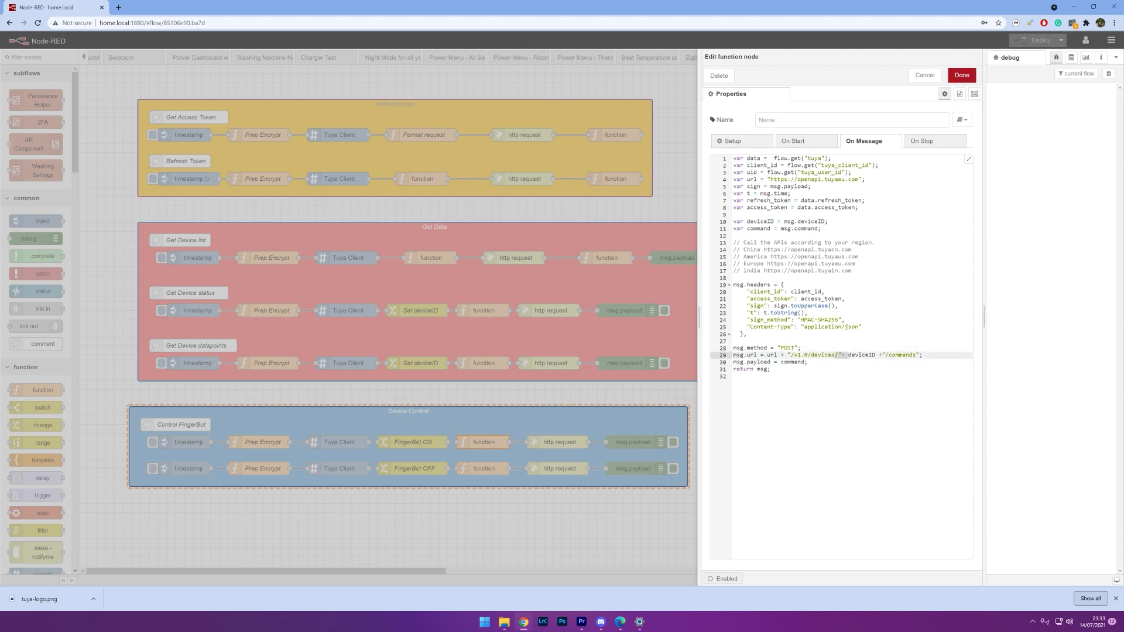
left_click(962, 75)
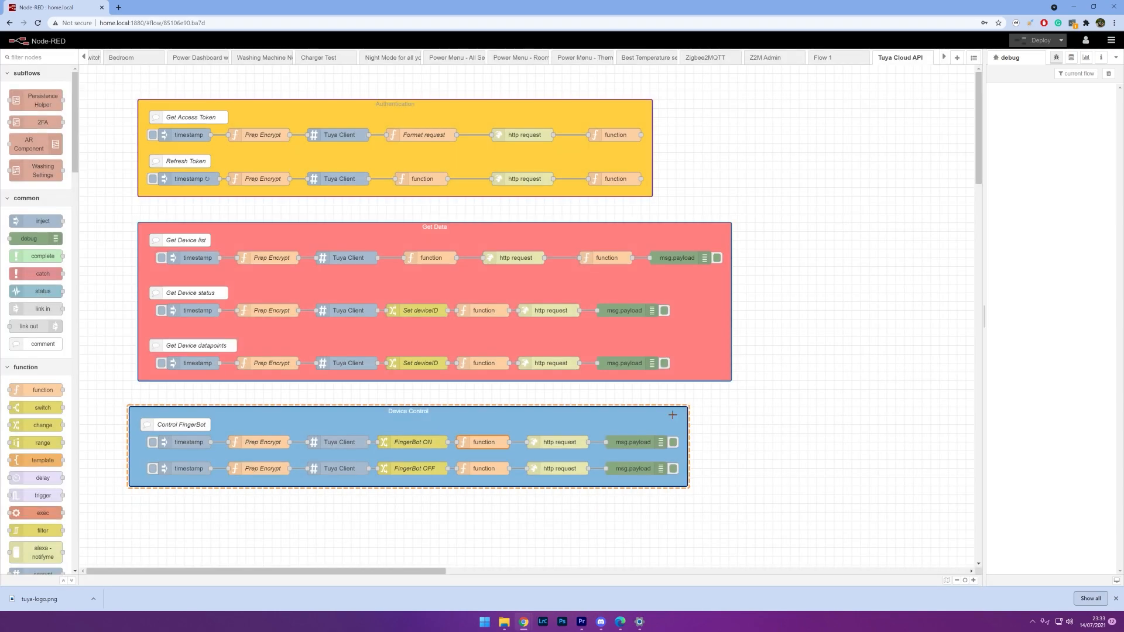
Trigger the FingerBot OFF sequence and review its command JSON, which sets the switch code to false.
left_click(153, 469)
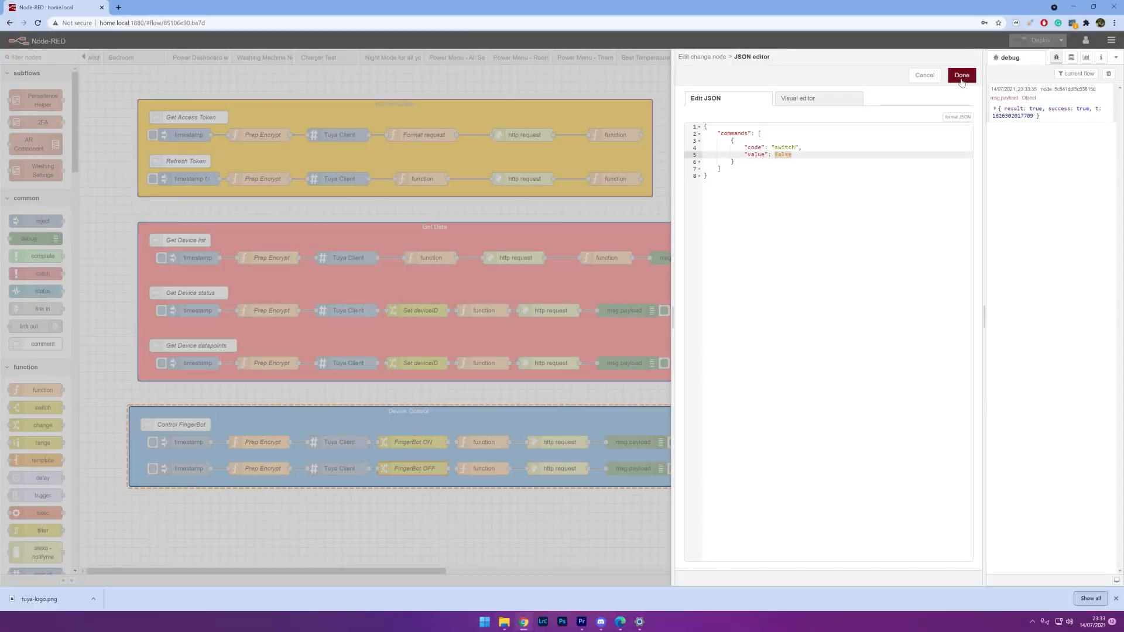
left_click(962, 75)
left_click(961, 75)
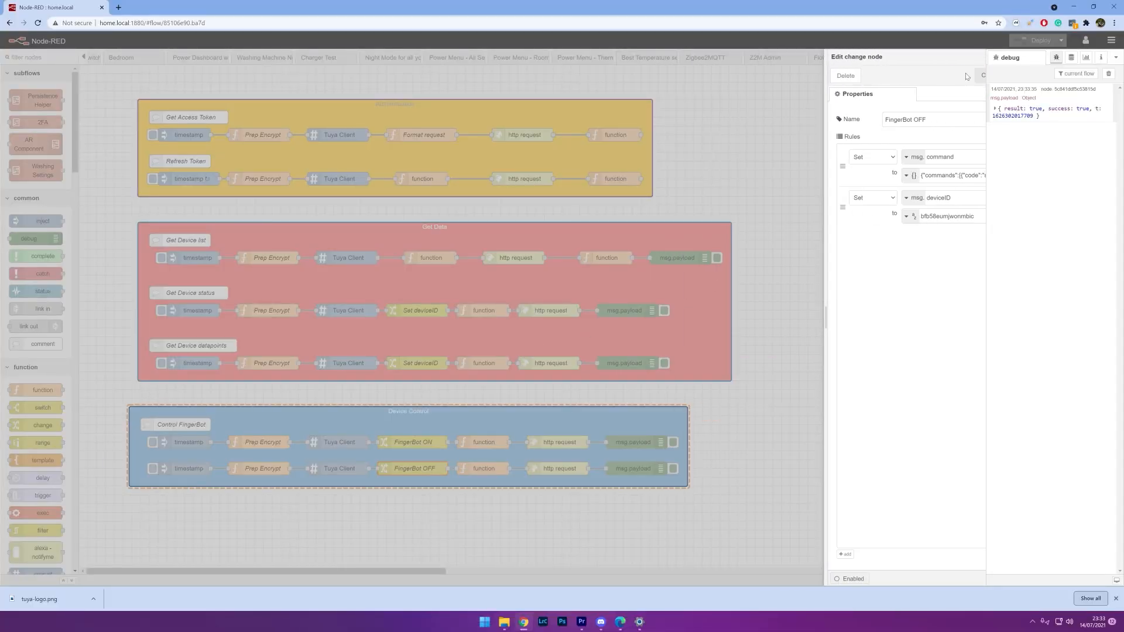
Run the Get Device status sequence and inspect the switch code and value in the first status entry of its response.
left_click(163, 311)
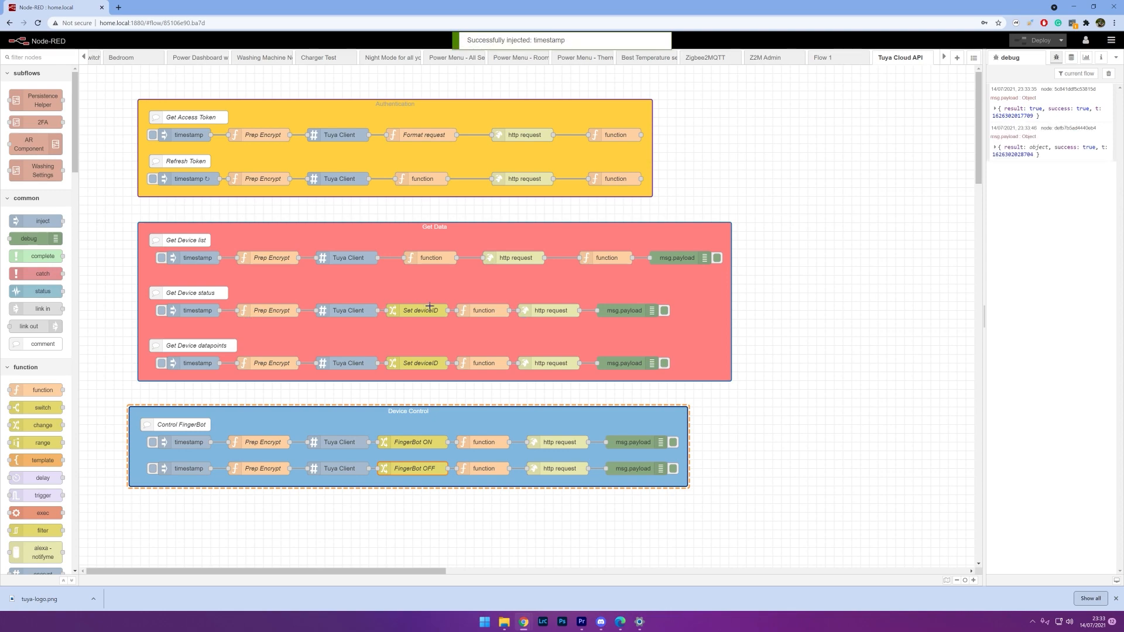
left_click(997, 148)
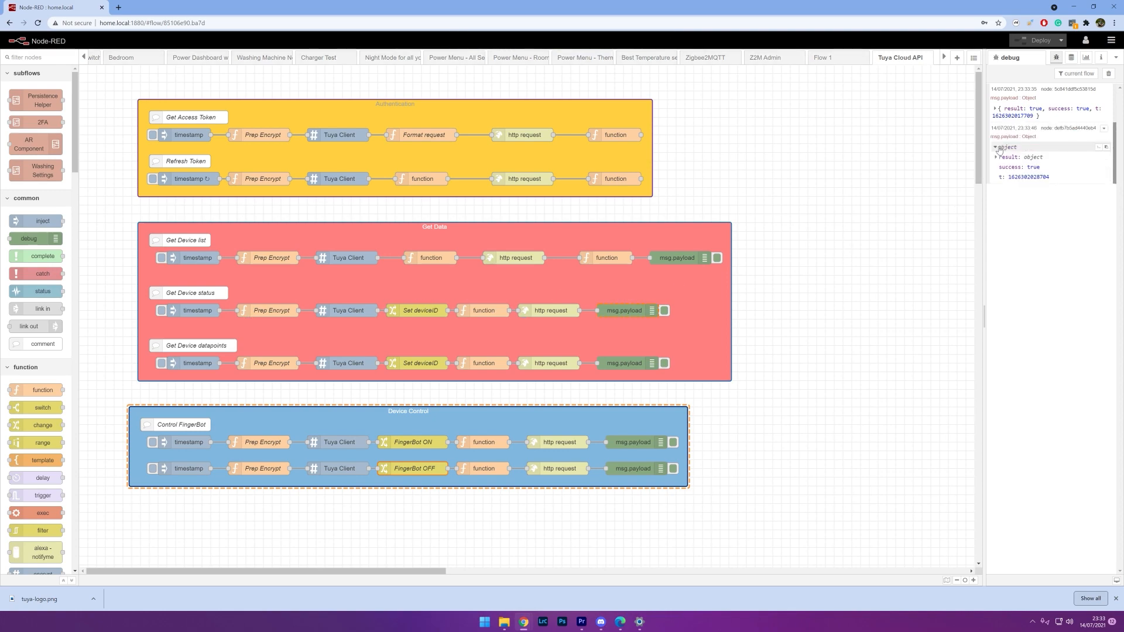
left_click(997, 157)
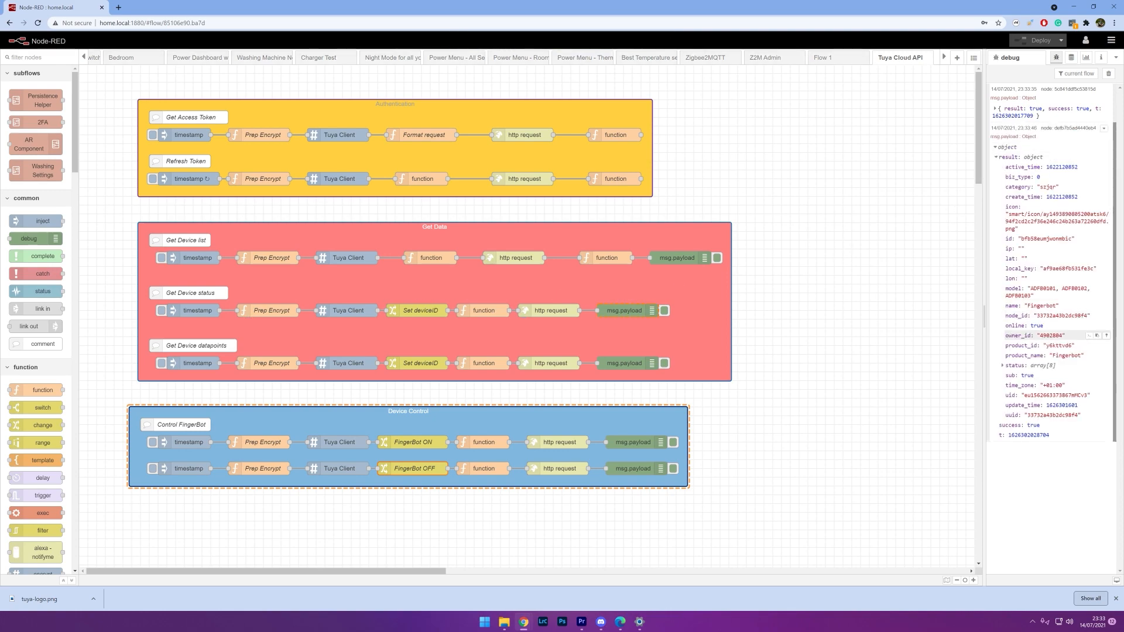
left_click(1010, 366)
left_click(1011, 376)
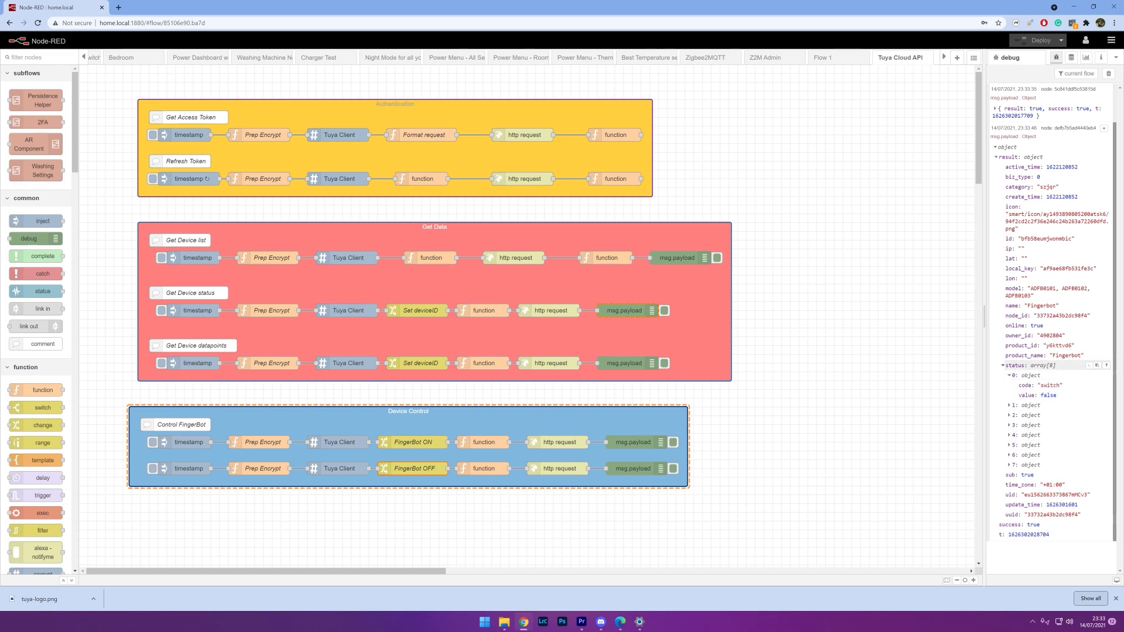
Trigger the FingerBot ON sequence and check the switch value in the first status entry of a new Get Device status response.
left_click(153, 442)
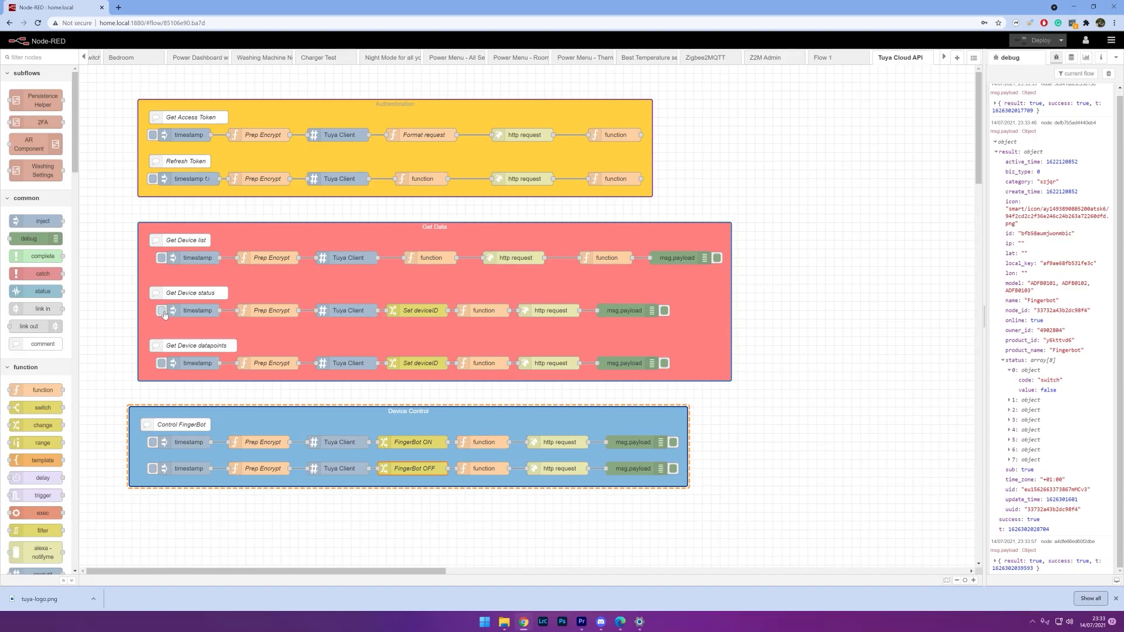
left_click(161, 311)
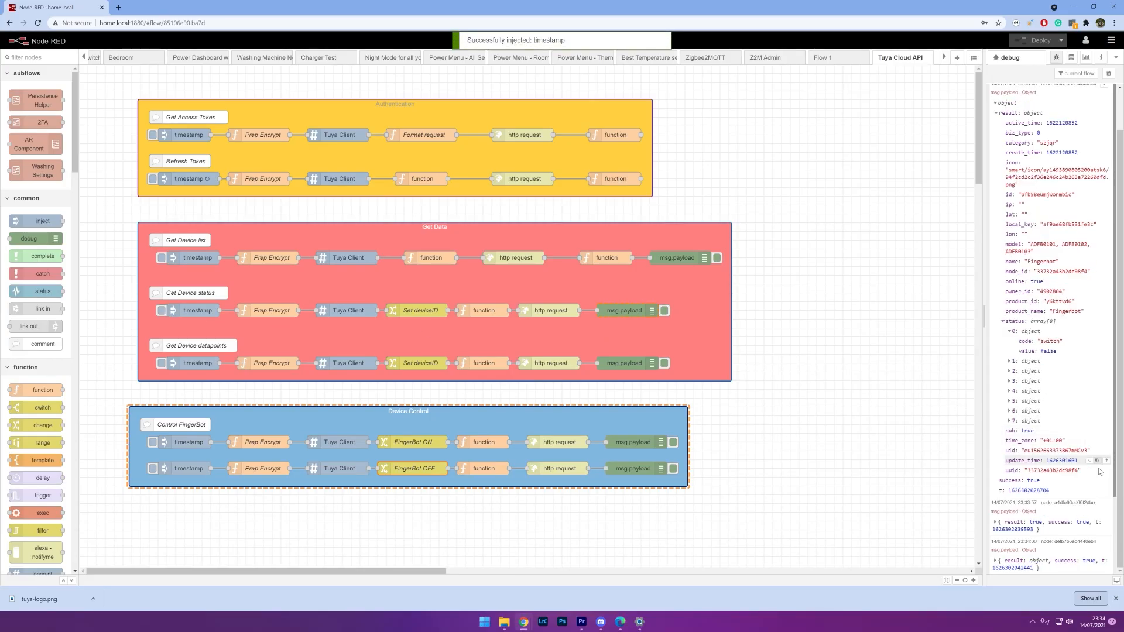
left_click(1004, 561)
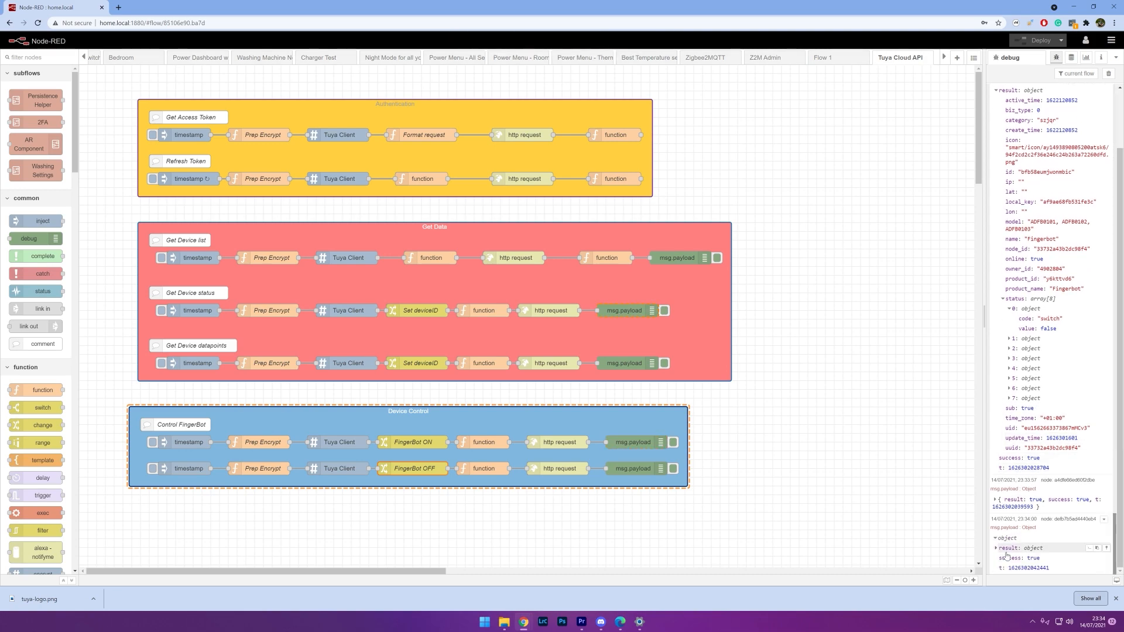
left_click(1001, 548)
scroll(1005, 544, "down", 5)
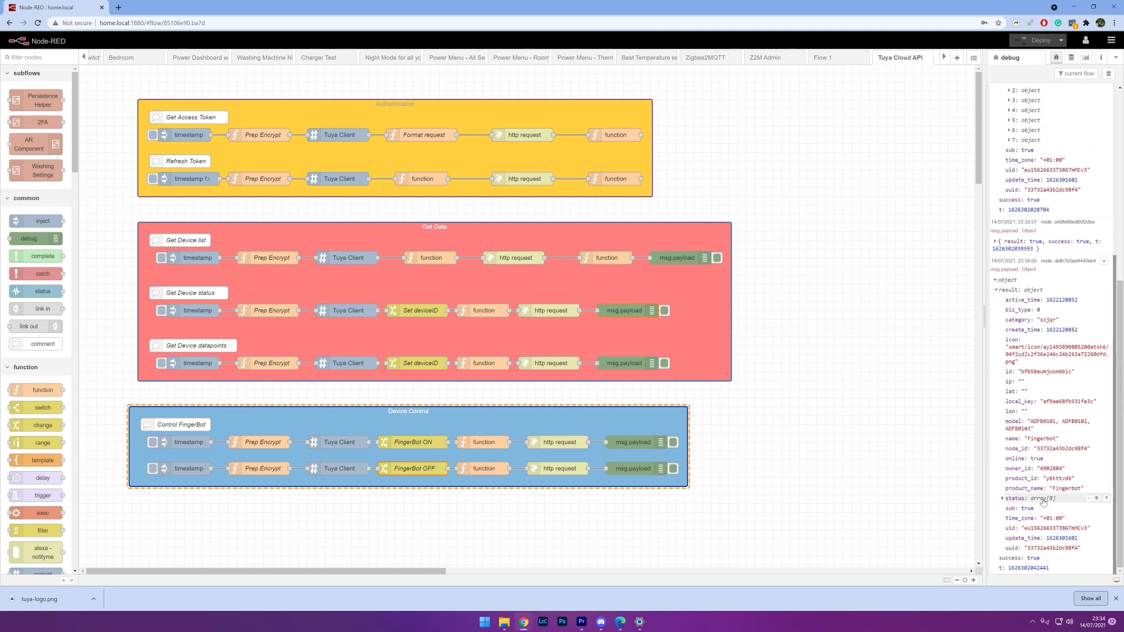
left_click(1003, 498)
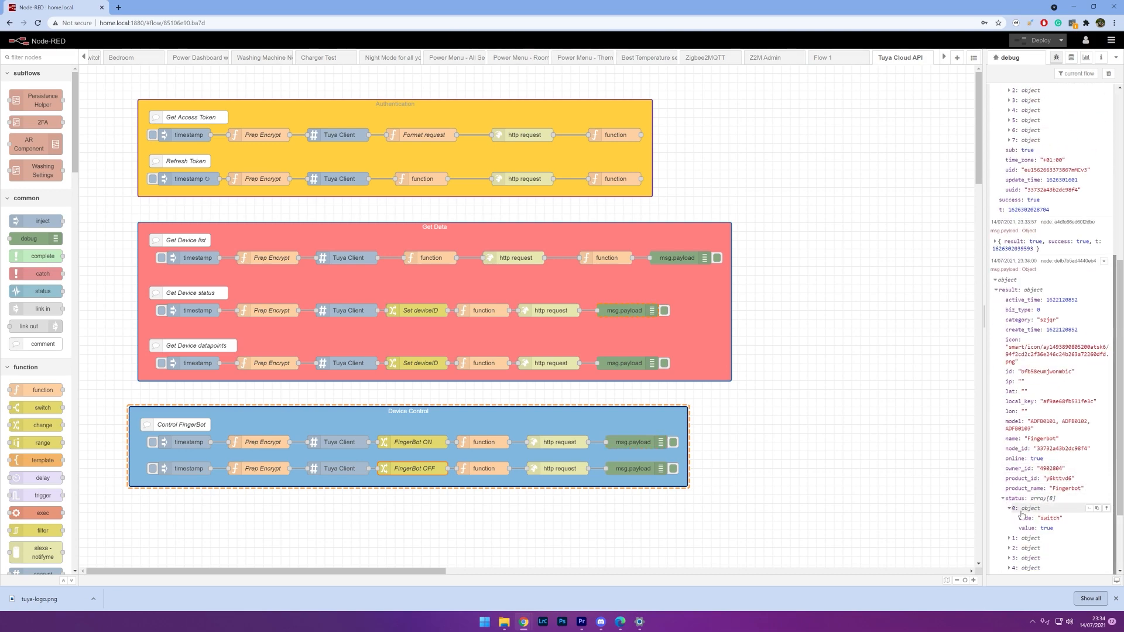
left_click(1009, 508)
double_click(1046, 528)
left_click(895, 442)
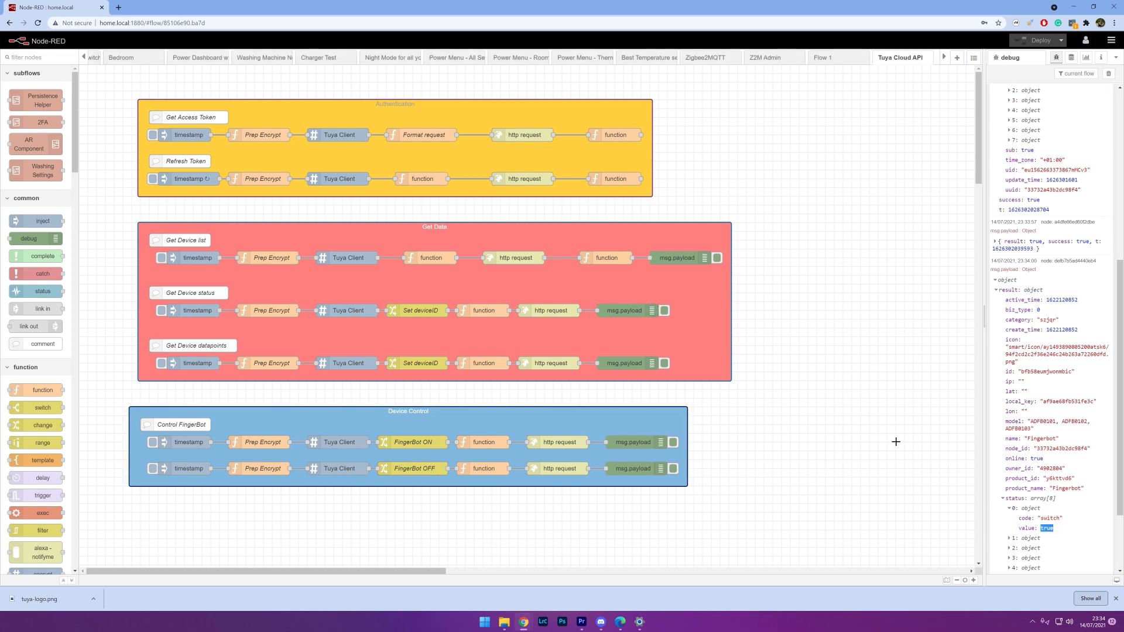